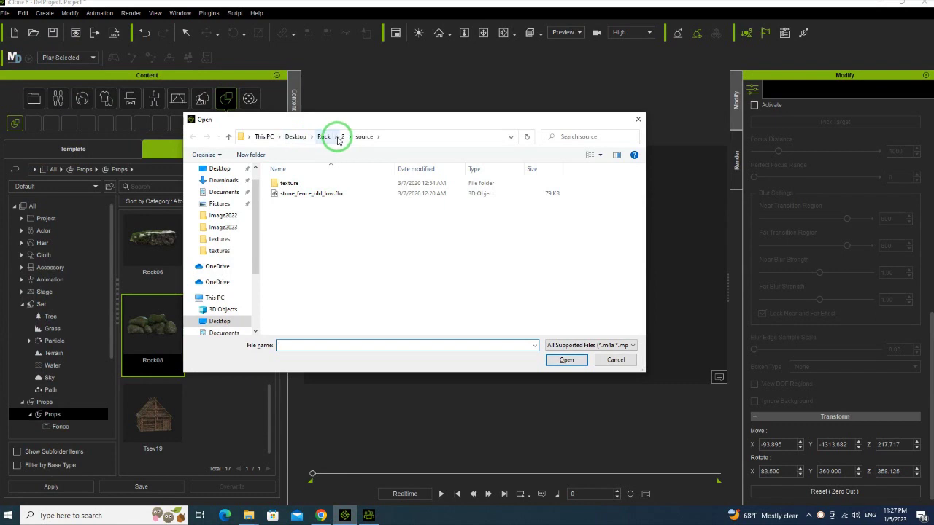
Import the rope bridge model Rope_bridge.fbx from the Rock > 3 > source folder on the Desktop.
left_click(318, 140)
double_click(292, 202)
left_click(292, 186)
double_click(294, 185)
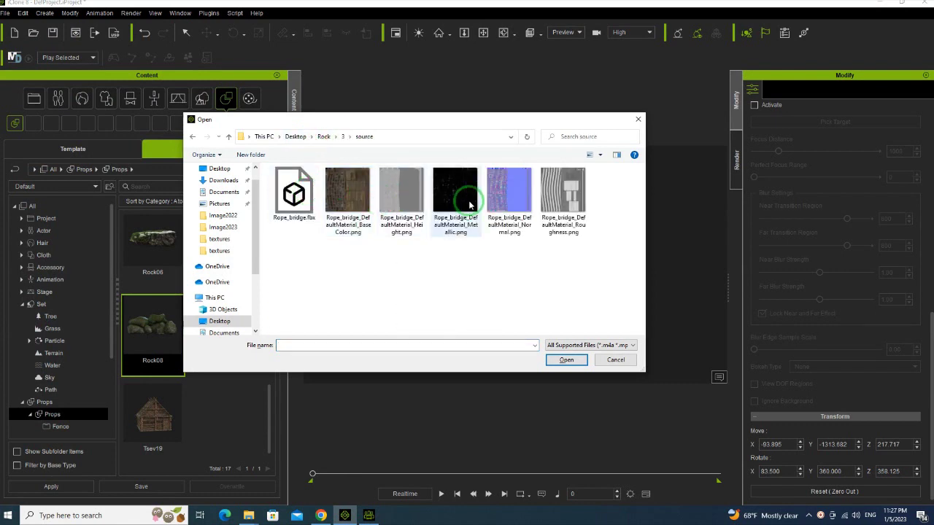
left_click(342, 193)
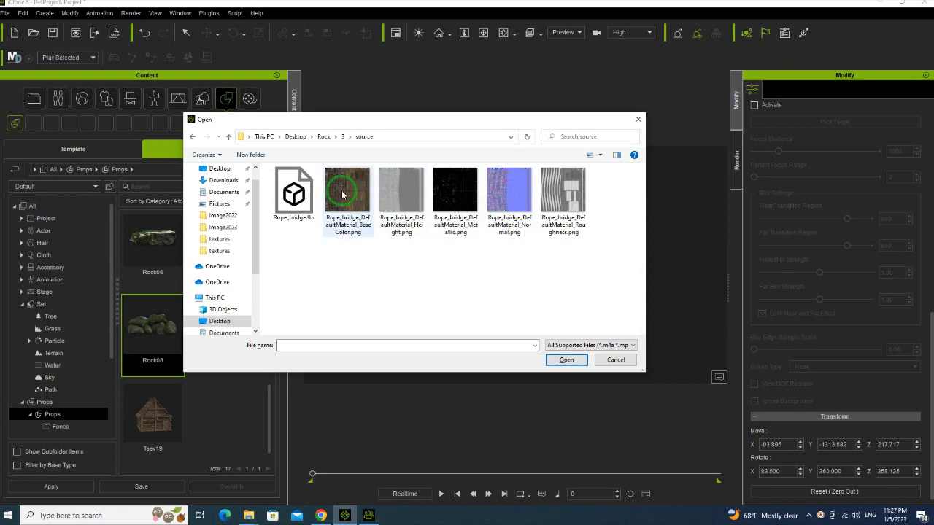
left_click(299, 191)
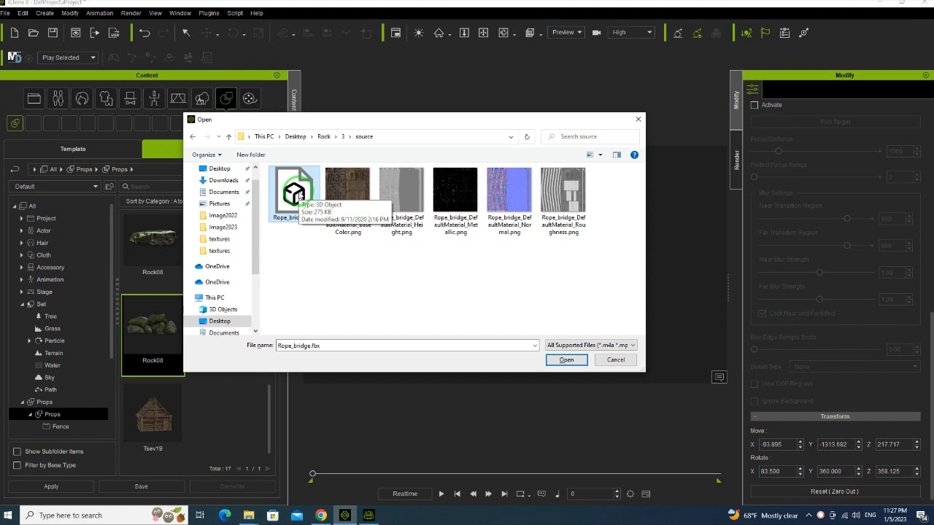
double_click(299, 194)
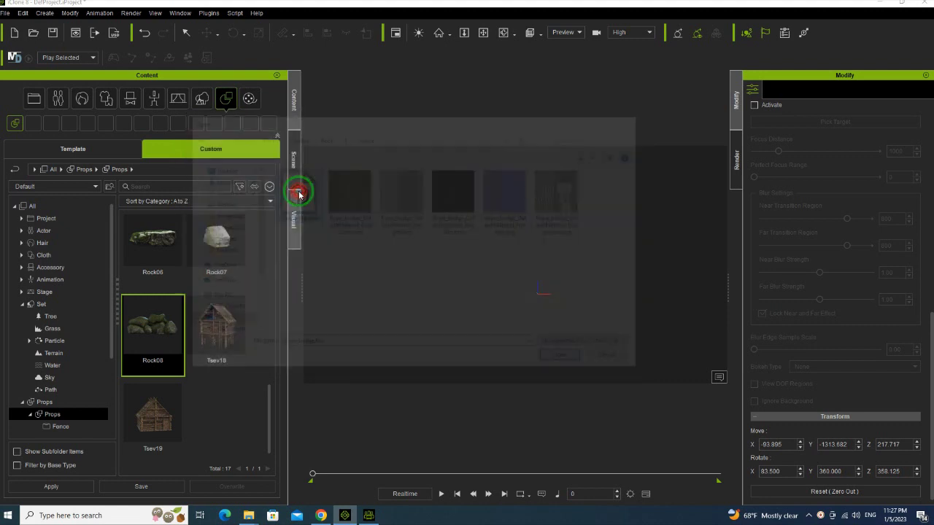
Load the rope bridge's base color image from Rock > 3 > textures into the material's Base Color channel.
scroll(540, 264, "up", 5)
right_click_drag(542, 264, 542, 334)
left_click(790, 89)
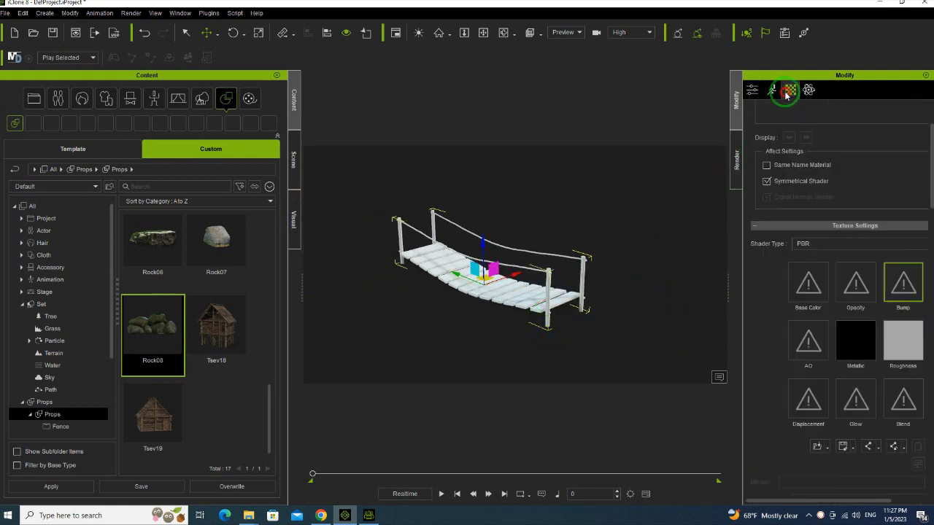
double_click(815, 292)
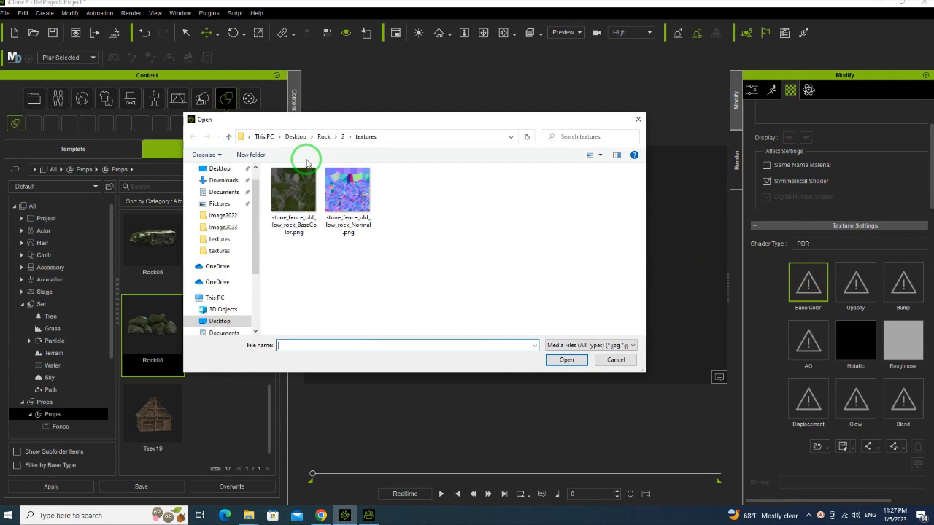
left_click(321, 137)
double_click(292, 201)
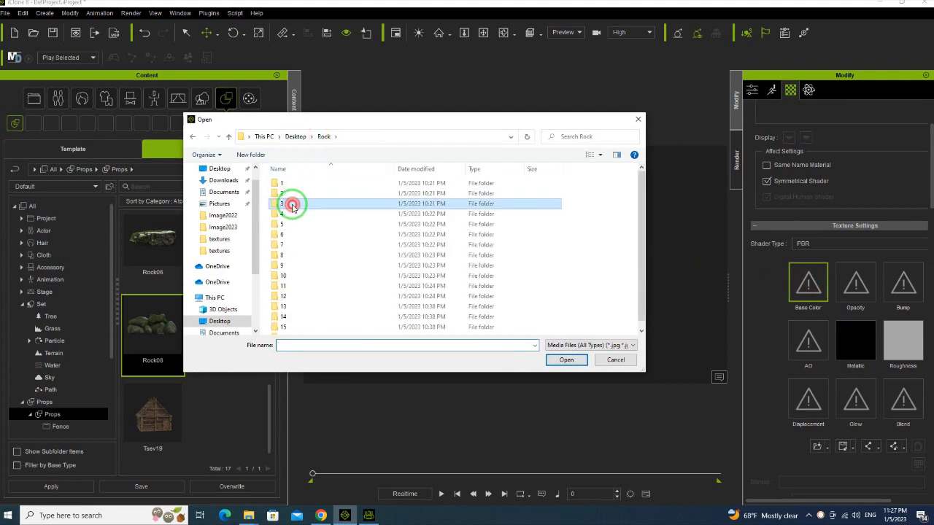
left_click(298, 194)
double_click(297, 193)
double_click(300, 193)
Load the rope bridge's normal texture from Rock > 3 > textures into the Bump channel, using the Bump input type.
scroll(500, 264, "up", 5)
mouse_move(518, 252)
right_mouse_down()
mouse_move(477, 255)
mouse_move(510, 248)
right_mouse_up()
double_click(903, 281)
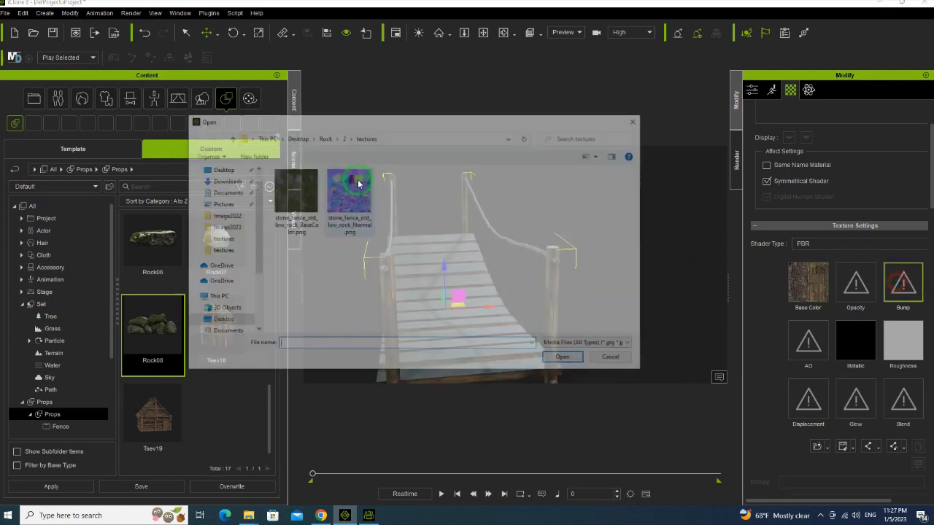
left_click(321, 137)
double_click(301, 199)
double_click(299, 195)
double_click(416, 204)
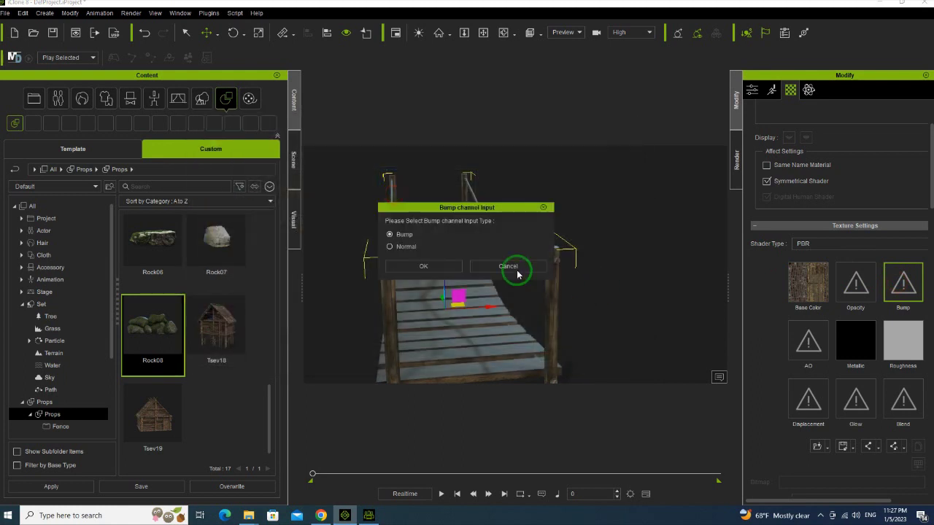
left_click(427, 266)
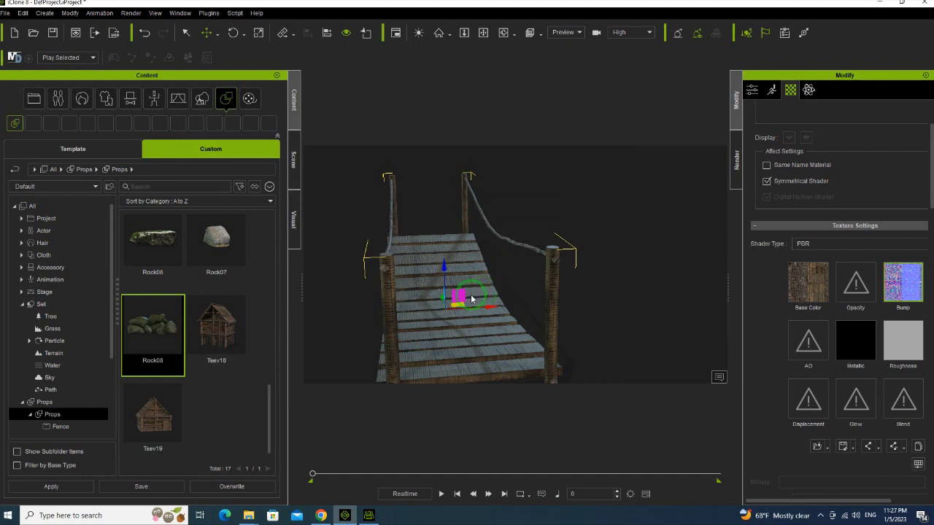
Load Rope_bridge_DefaultMaterial_Roughness.png from Rock > 3 > textures into the bridge material's Roughness channel.
scroll(474, 295, "up", 5)
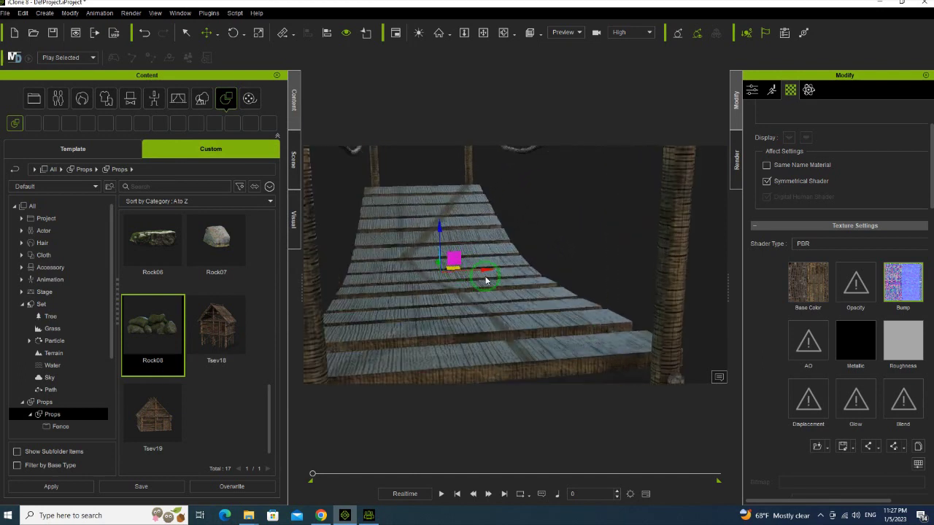
left_click(907, 350)
scroll(866, 447, "down", 2)
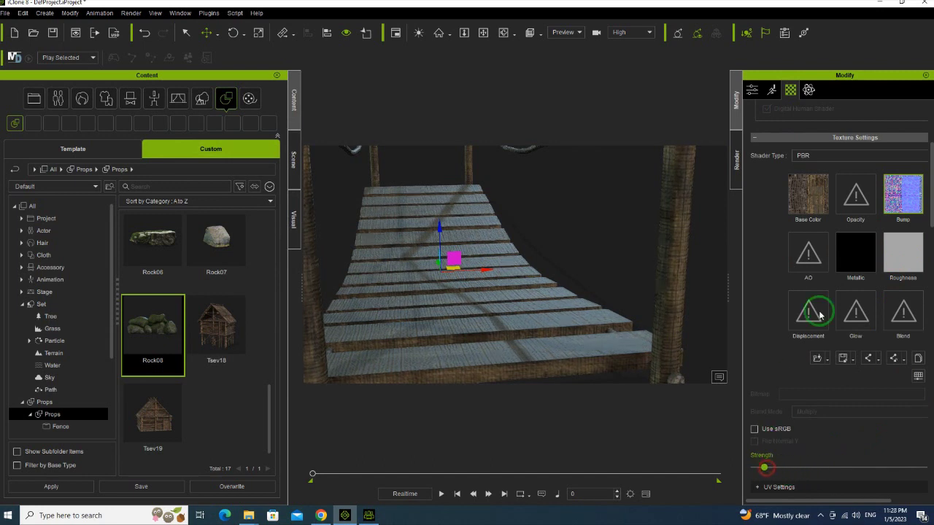
double_click(901, 253)
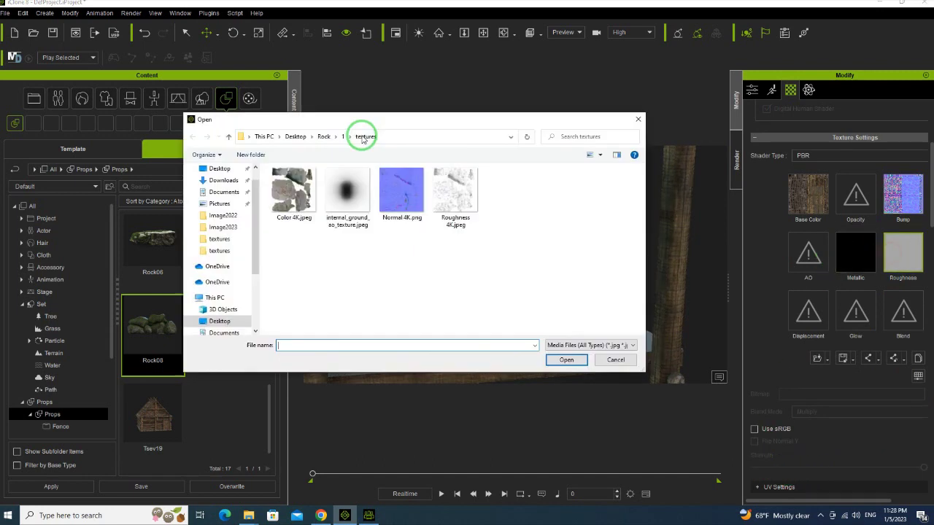
left_click(323, 136)
double_click(283, 206)
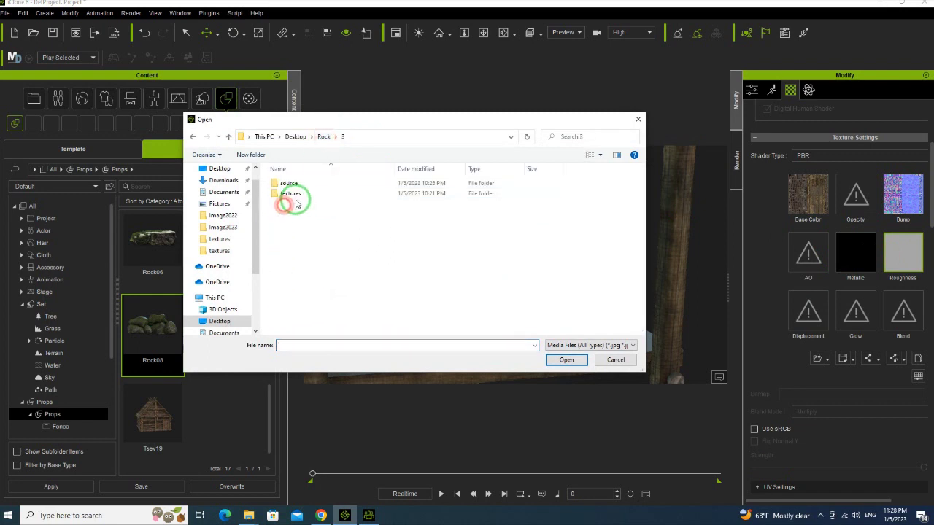
double_click(292, 187)
left_click(392, 206)
left_click(455, 197)
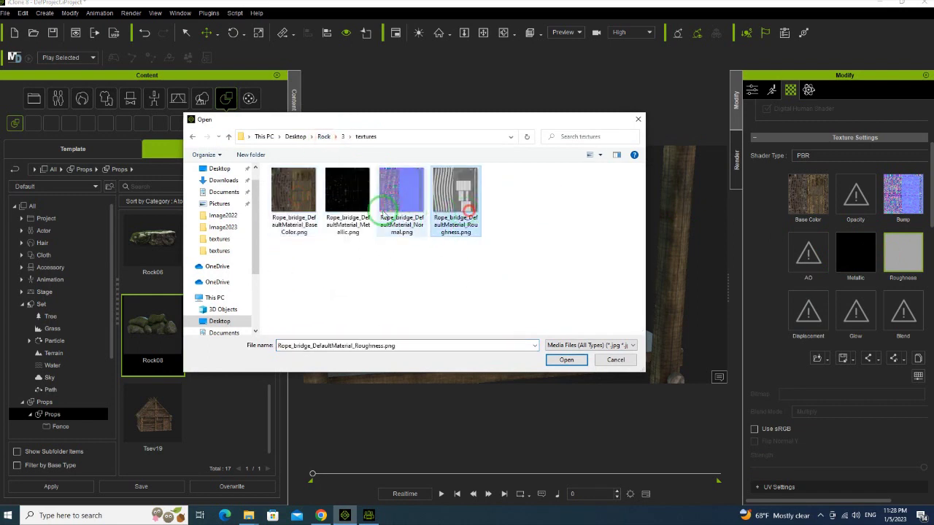
left_click(343, 219)
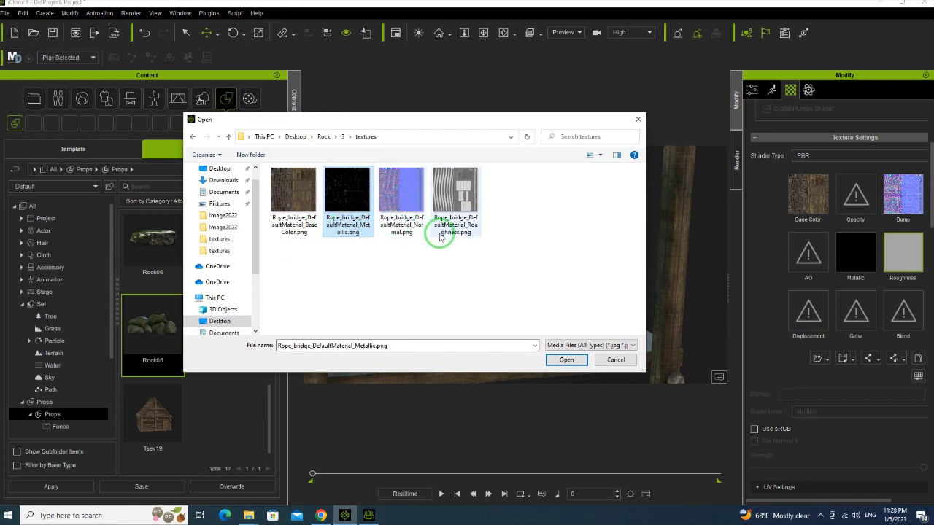
left_click(460, 221)
double_click(461, 220)
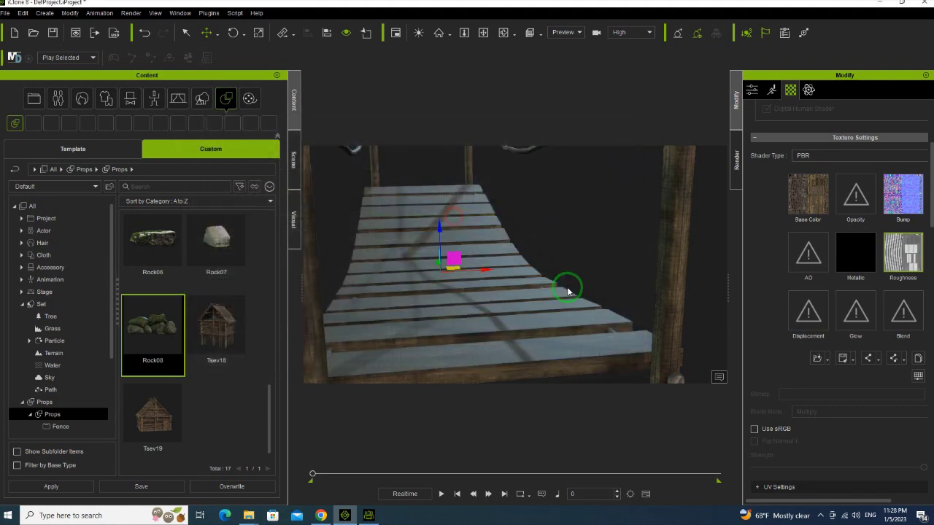
Load Rope_bridge_DefaultMaterial_Normal.png from Rock > 3 > textures into the bridge material's Metallic channel.
double_click(854, 252)
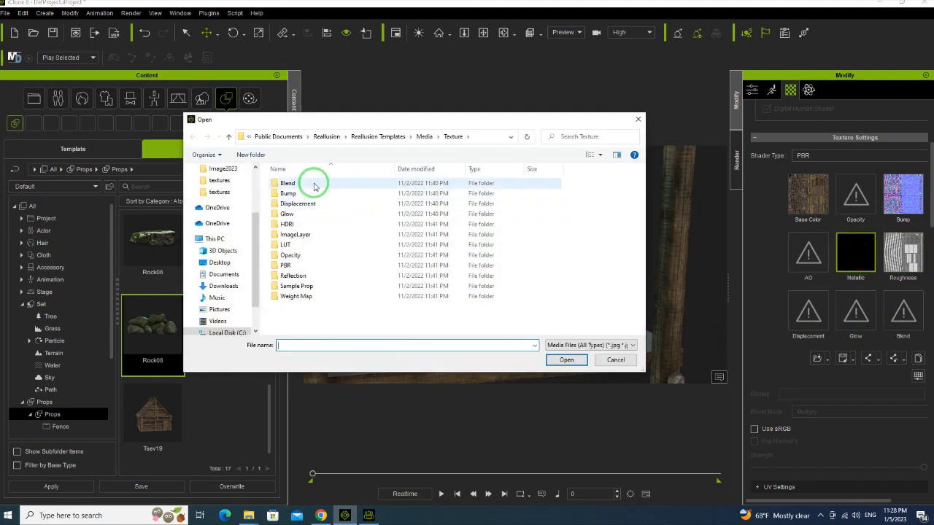
left_click(219, 262)
double_click(415, 212)
double_click(292, 194)
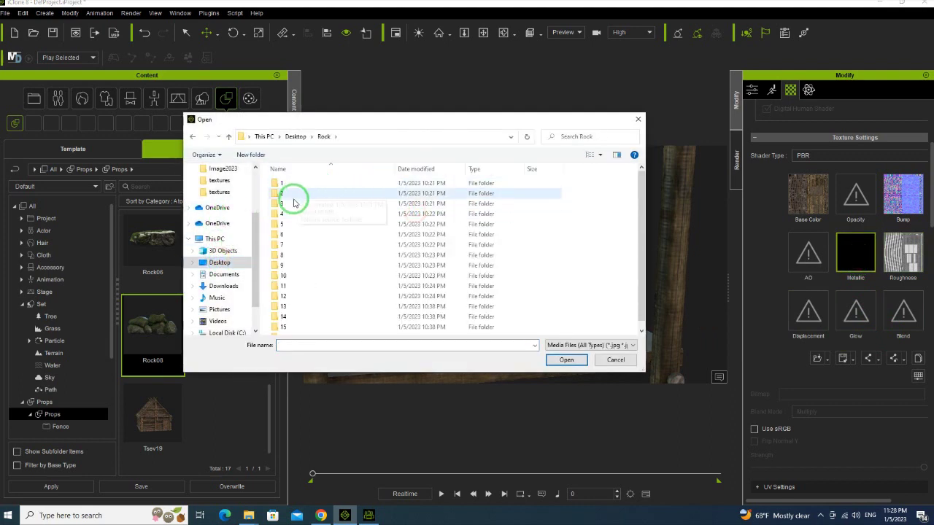
left_click(290, 193)
double_click(290, 193)
left_click(415, 221)
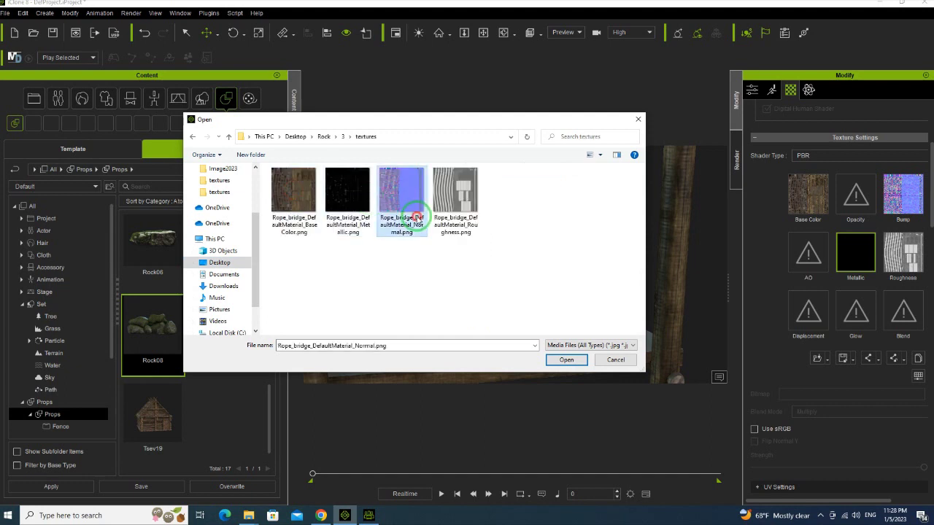
double_click(384, 218)
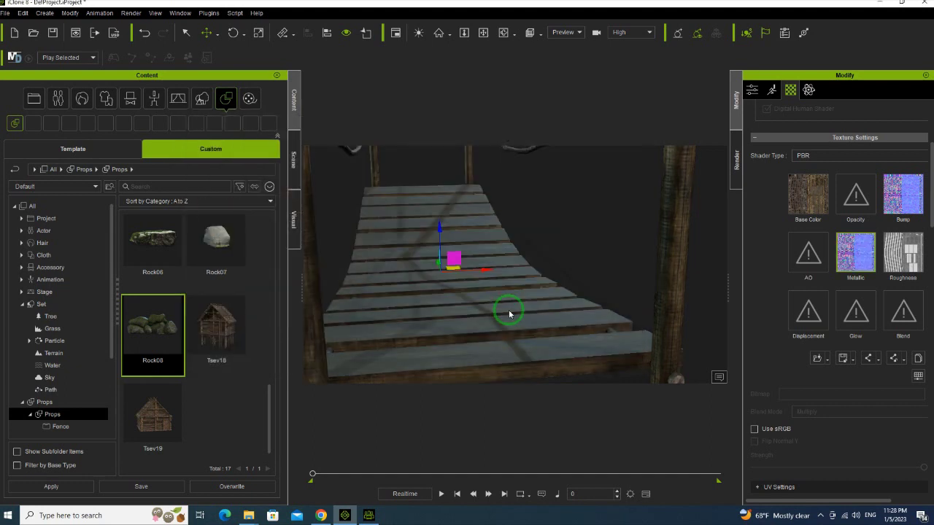
Replace the bridge material's Metallic texture with Rope_bridge_DefaultMaterial_Metallic.png.
left_click(818, 260)
double_click(846, 257)
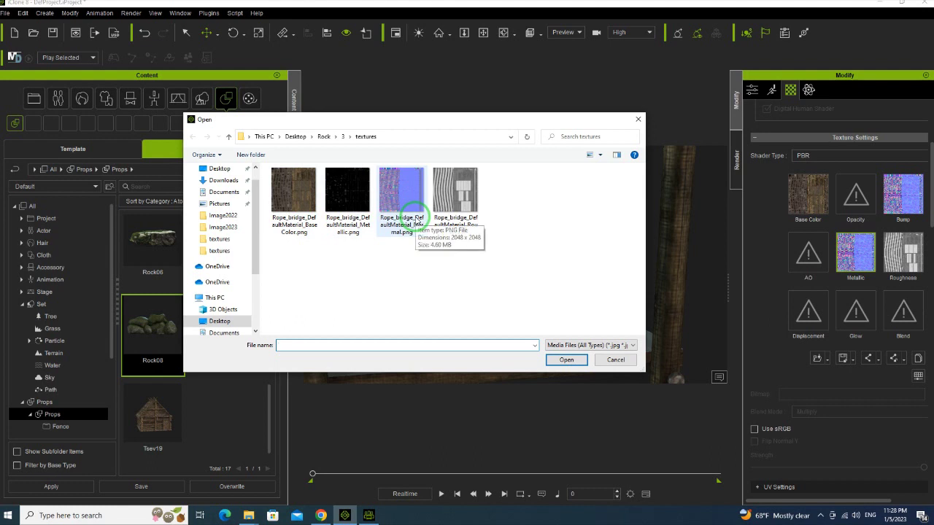
double_click(359, 209)
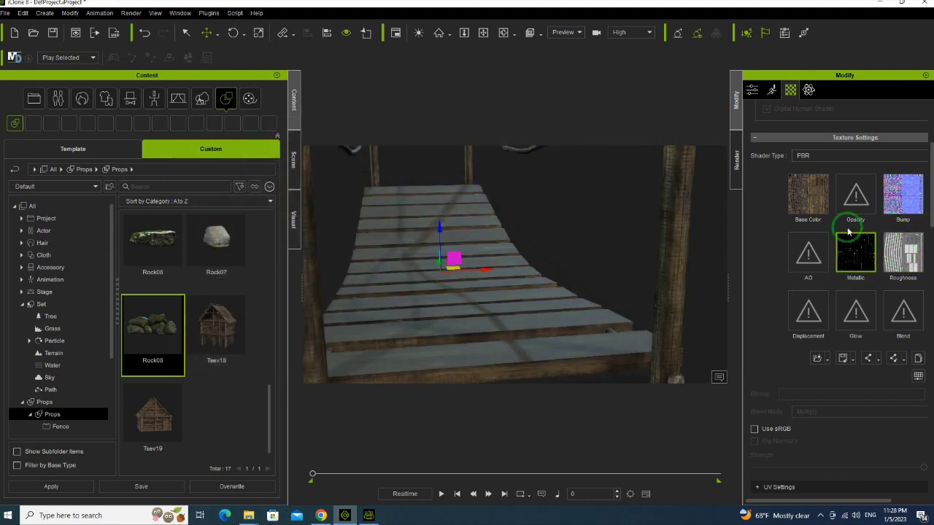
Save the textured rope bridge to the custom content library as Bridge01 with asset type Props/Props.
scroll(519, 275, "down", 4)
right_click_drag(376, 290, 457, 265)
scroll(458, 265, "up", 2)
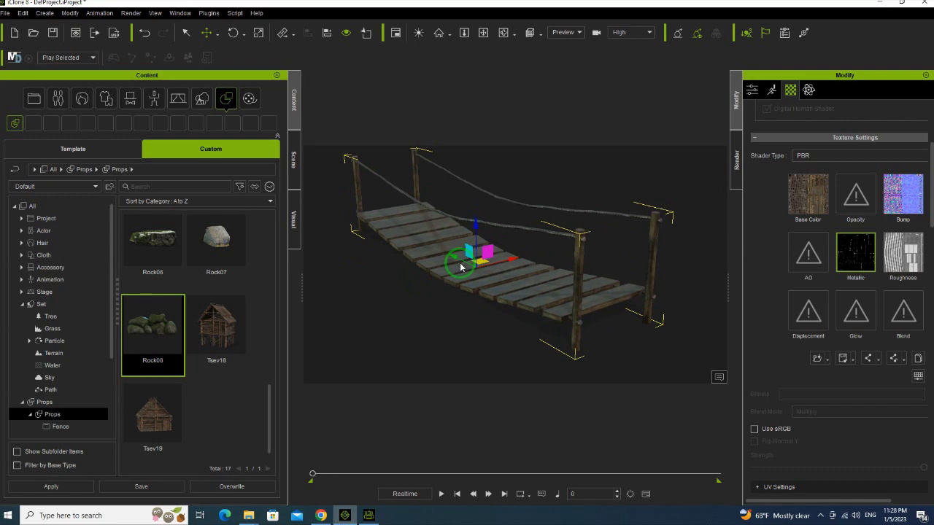
key("f")
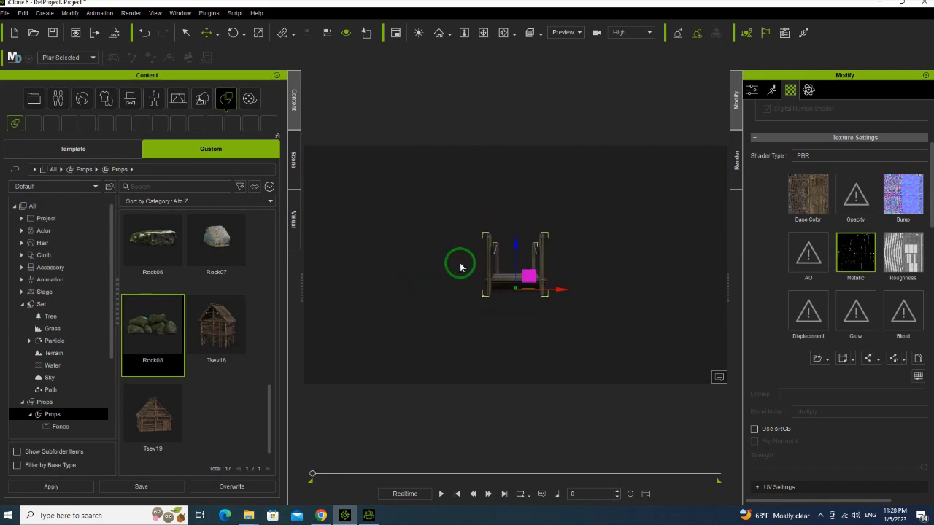
key("ctrl+3")
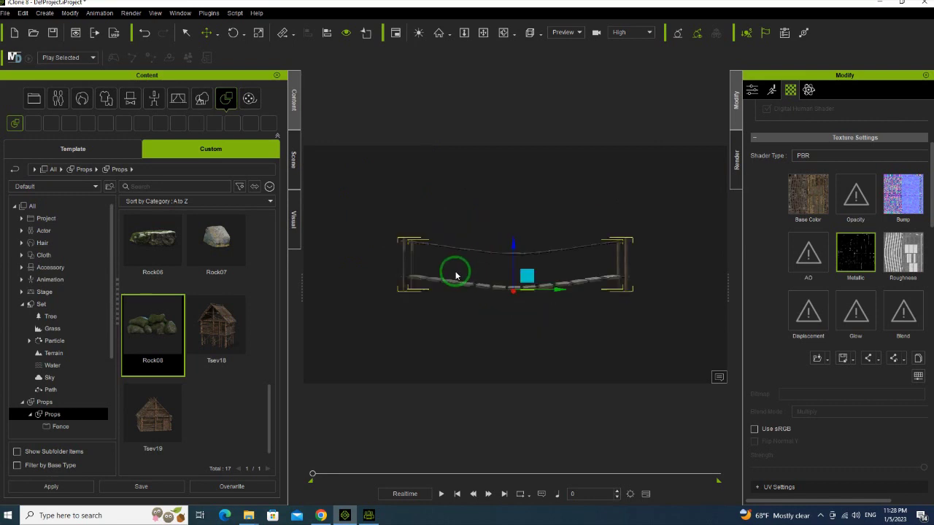
right_click_drag(590, 252, 524, 293)
left_click(156, 489)
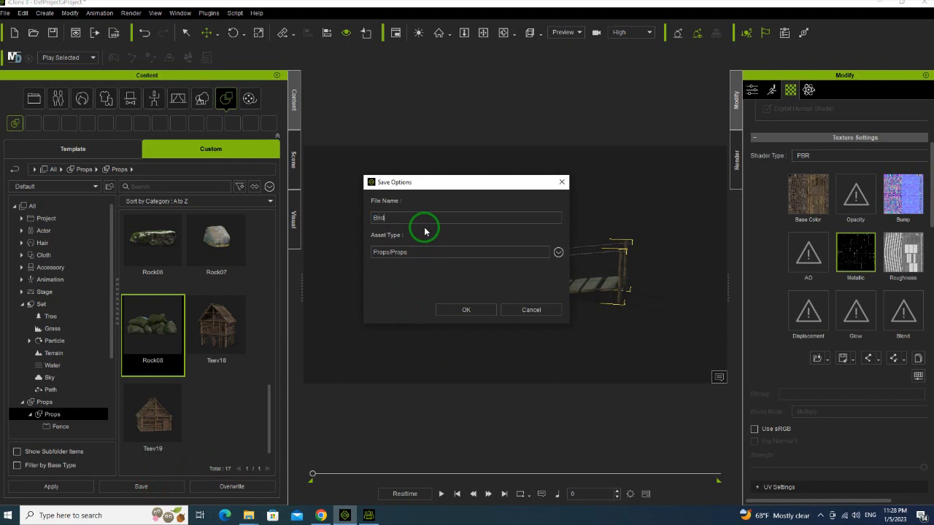
left_click(462, 309)
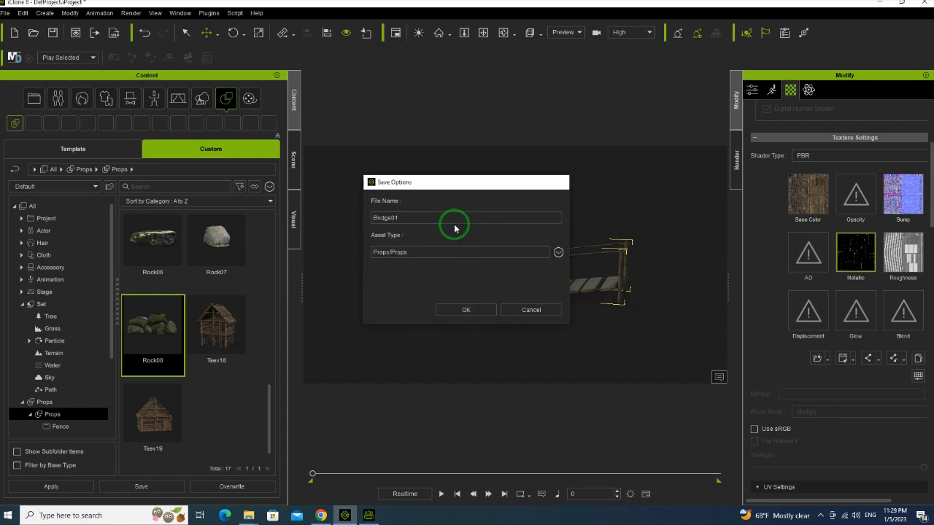
Delete the rope bridge from the scene and import the rock model from folder 4 inside Rock.
left_click_drag(216, 335, 505, 338)
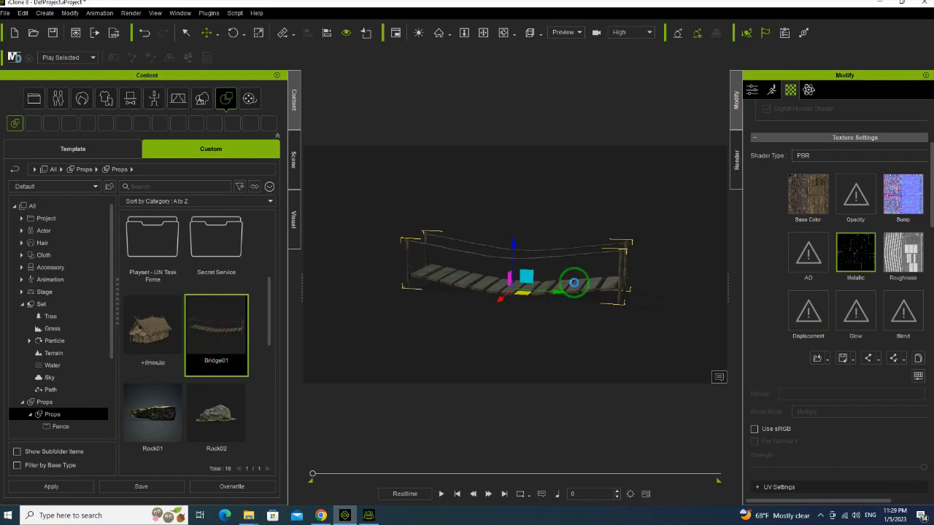
key("Delete")
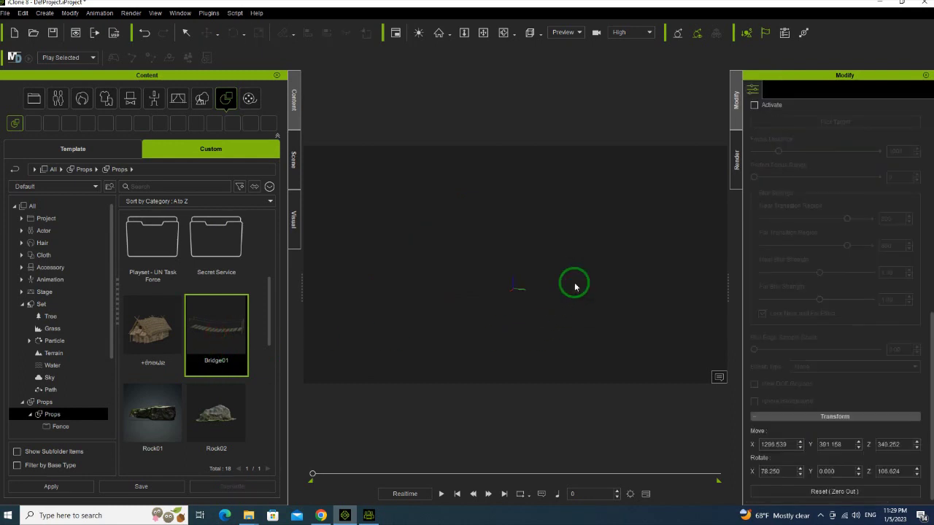
key("ctrl+o")
left_click(320, 136)
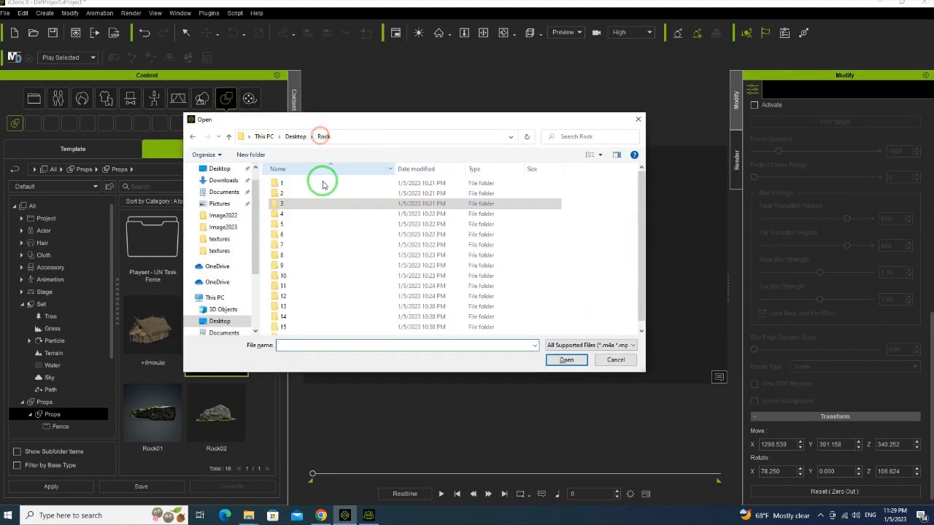
double_click(302, 213)
double_click(296, 183)
double_click(294, 193)
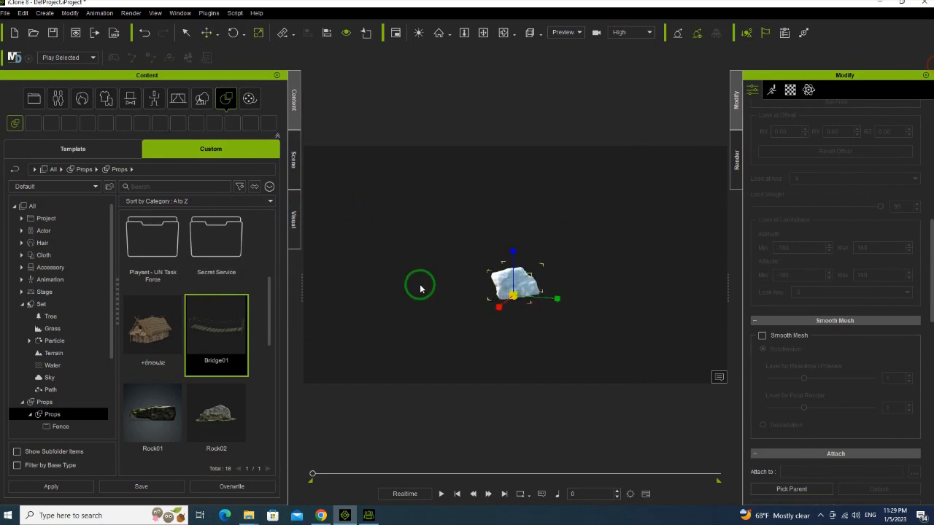
Scale up the imported rock uniformly in the viewport.
left_click_drag(514, 296, 722, 178)
right_click_drag(510, 284, 756, 254)
right_click_drag(439, 268, 460, 271)
Select GIAnchor in the scene object list and try to toggle its visibility.
left_click(292, 164)
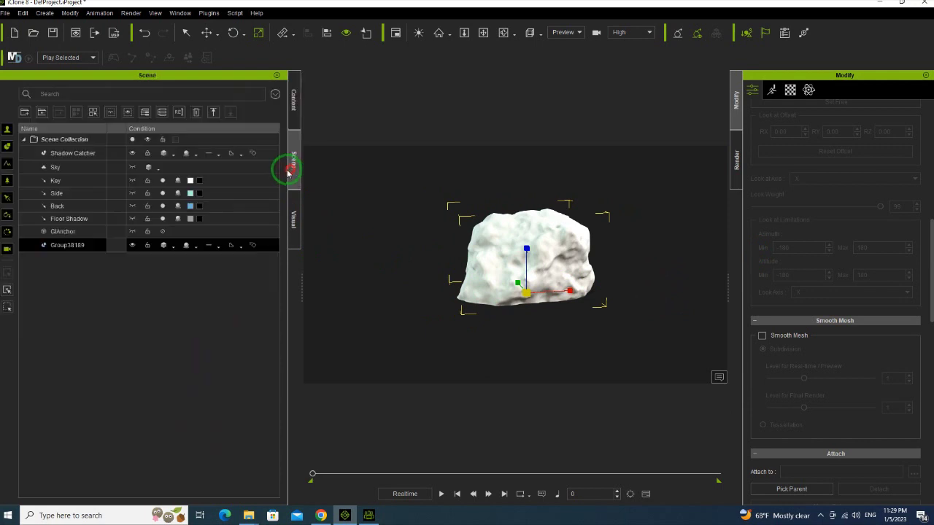
left_click(117, 234)
left_click(132, 234)
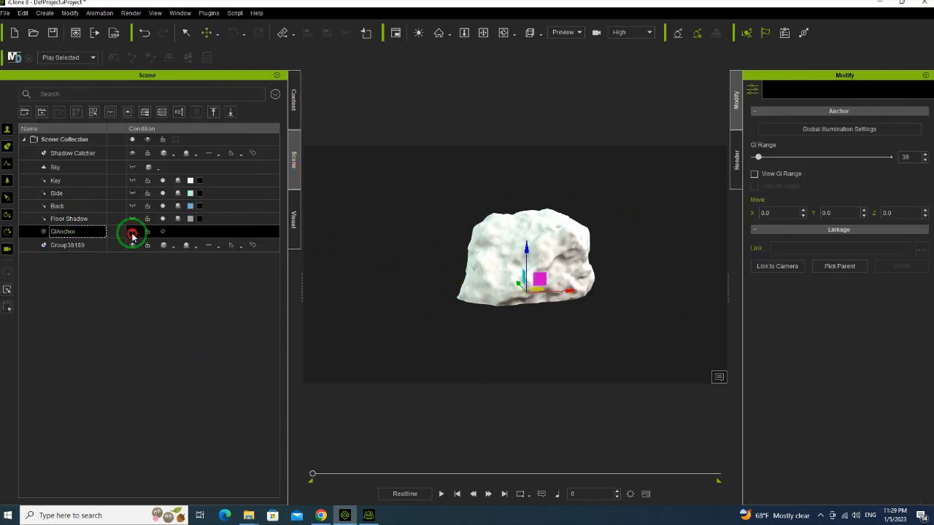
right_click_drag(460, 288, 576, 243)
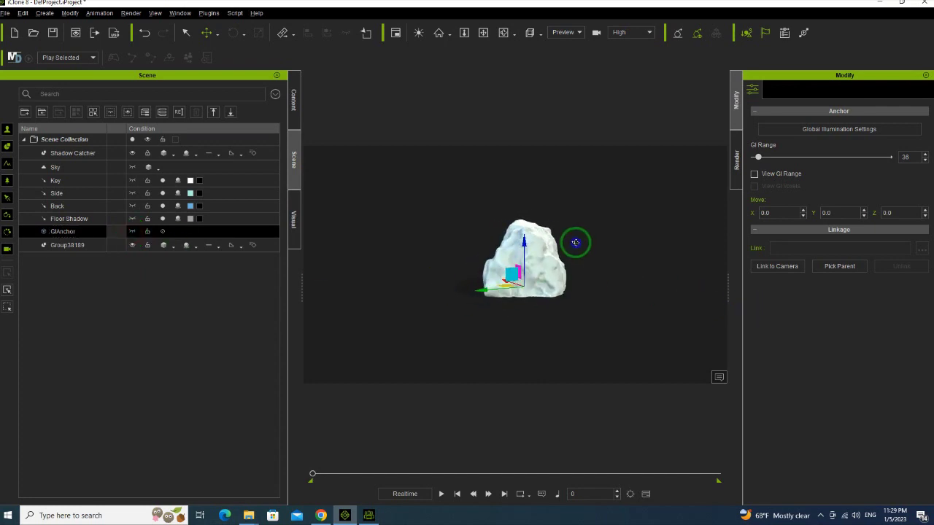
right_click_drag(554, 335, 483, 317)
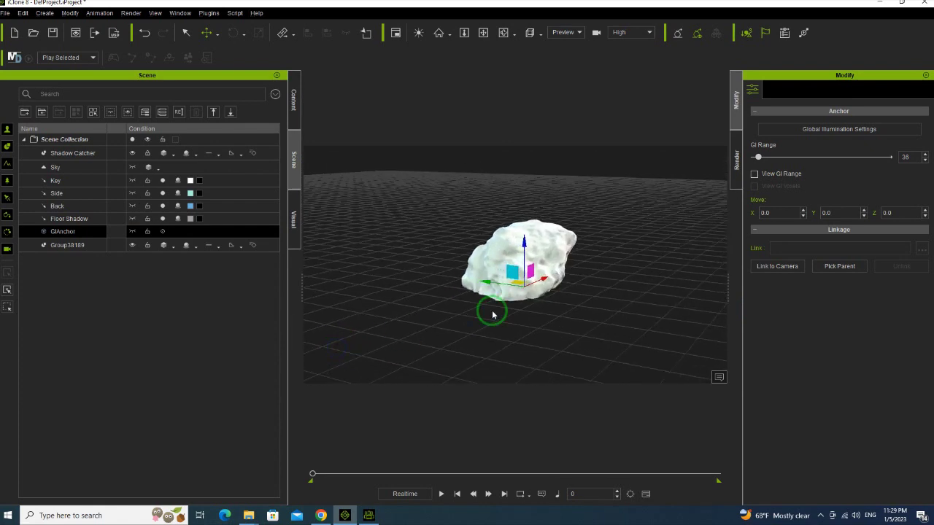
scroll(547, 285, "up", 2)
right_click_drag(547, 286, 544, 273)
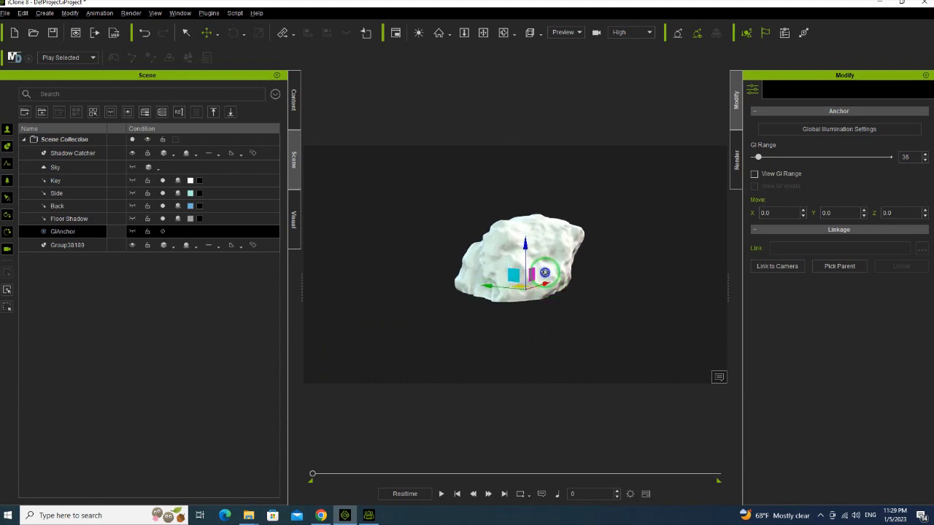
left_click(736, 151)
left_click(736, 150)
left_click(735, 102)
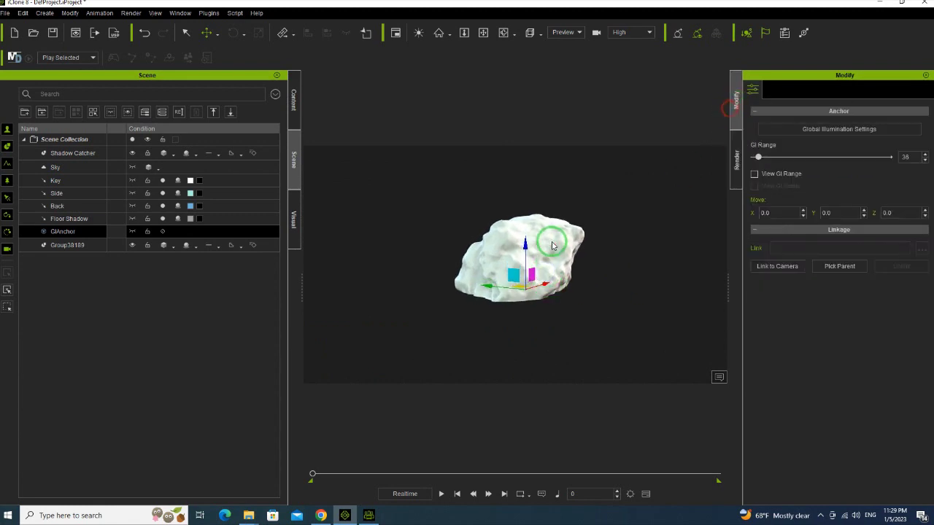
Select the rock and load Rock_Albedo.tga.png from Rock > 4 > textures as its base color map.
left_click(551, 240)
left_click(790, 90)
double_click(808, 194)
left_click(326, 137)
double_click(297, 214)
double_click(292, 193)
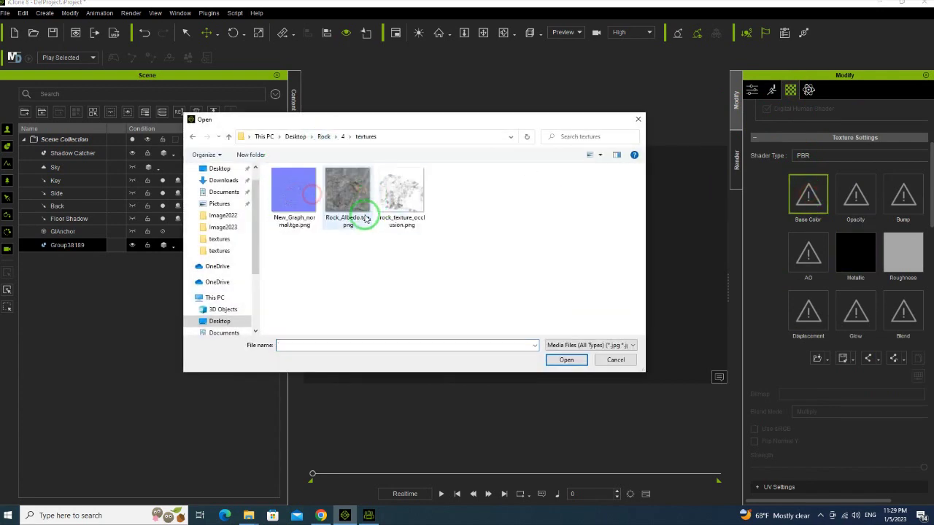
double_click(343, 203)
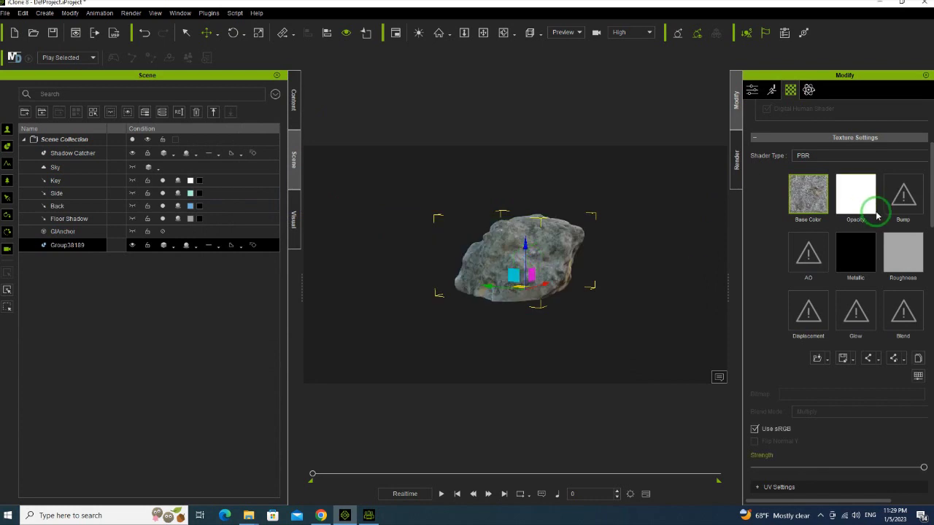
Load New_Graph_normal.tga.png from Rock > 4 > textures into the rock's bump channel, using the Bump input type.
double_click(903, 195)
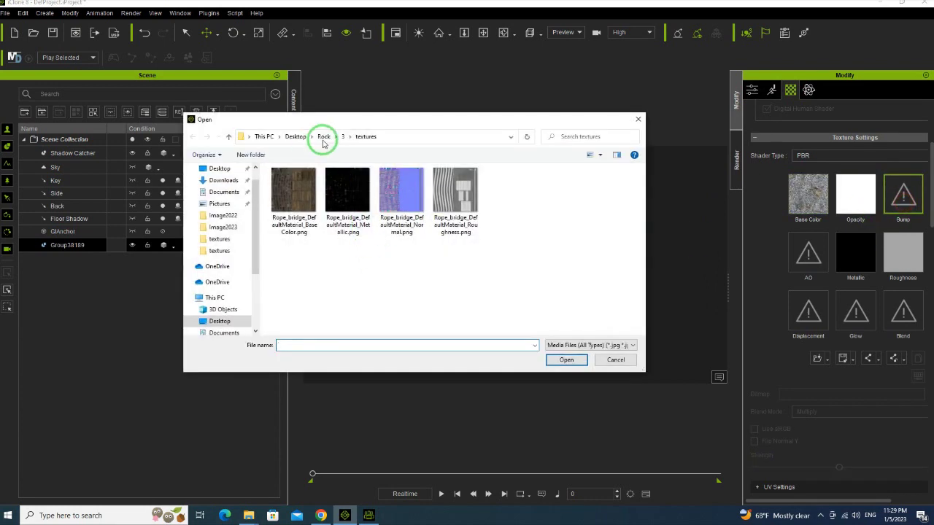
left_click(323, 136)
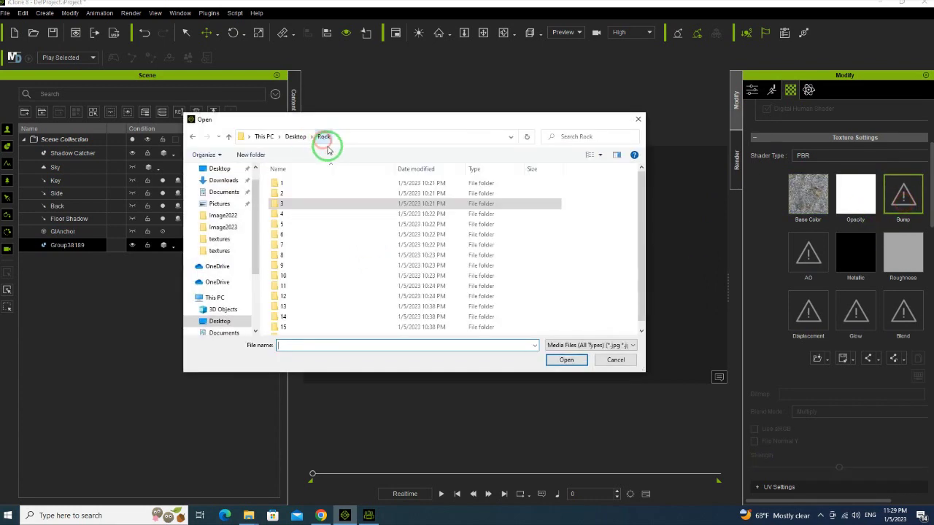
double_click(283, 218)
double_click(284, 192)
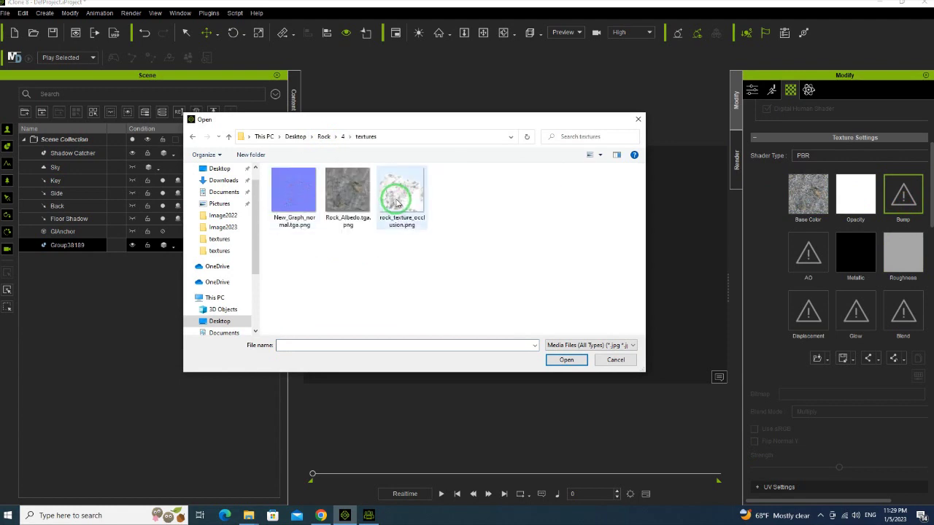
left_click(303, 198)
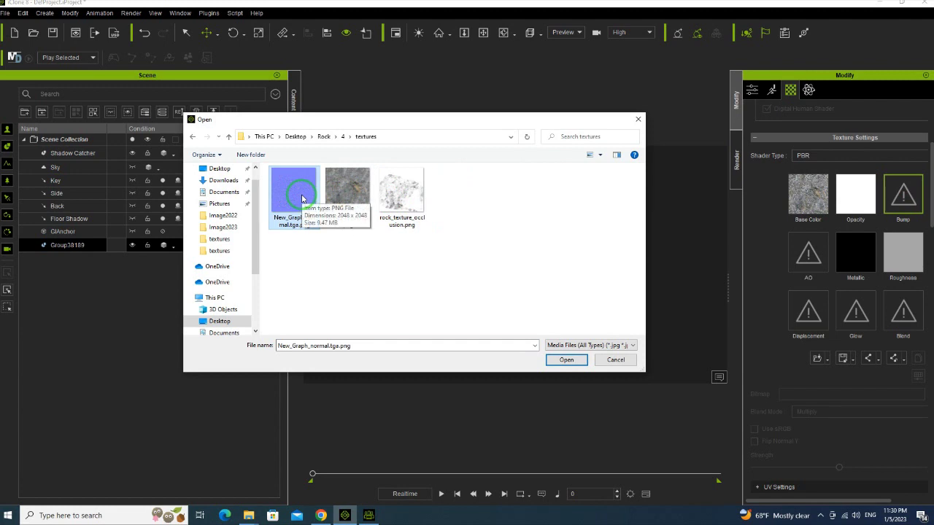
double_click(302, 197)
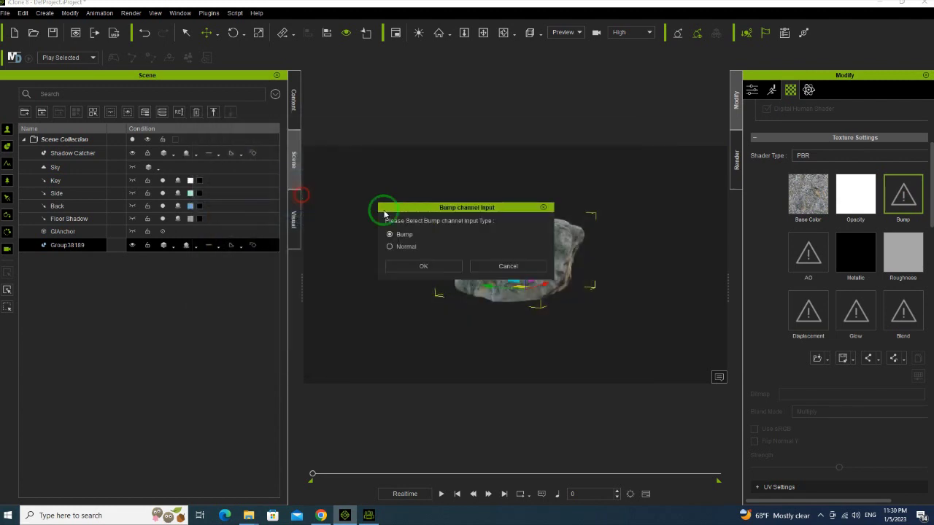
left_click(417, 266)
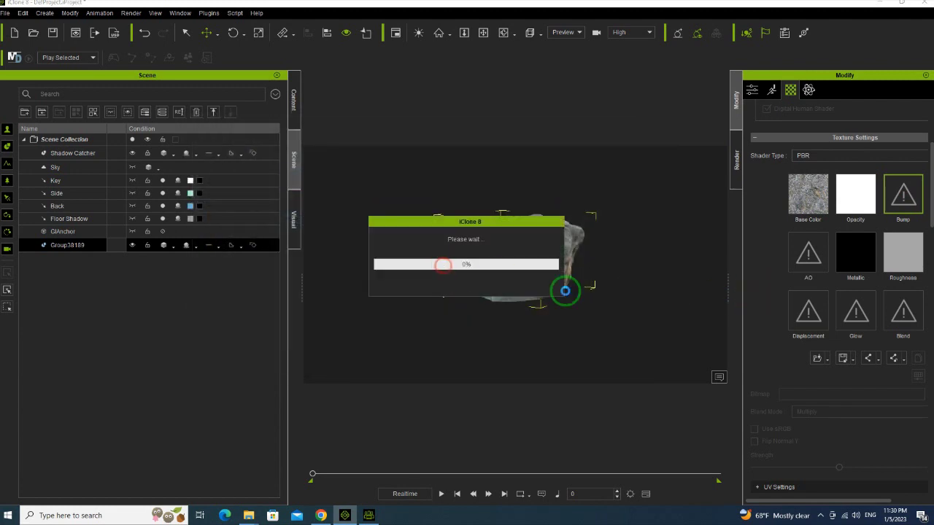
Load rock_texture_occlusion.png from Rock > 4 > textures as the rock's AO map.
left_click(818, 260)
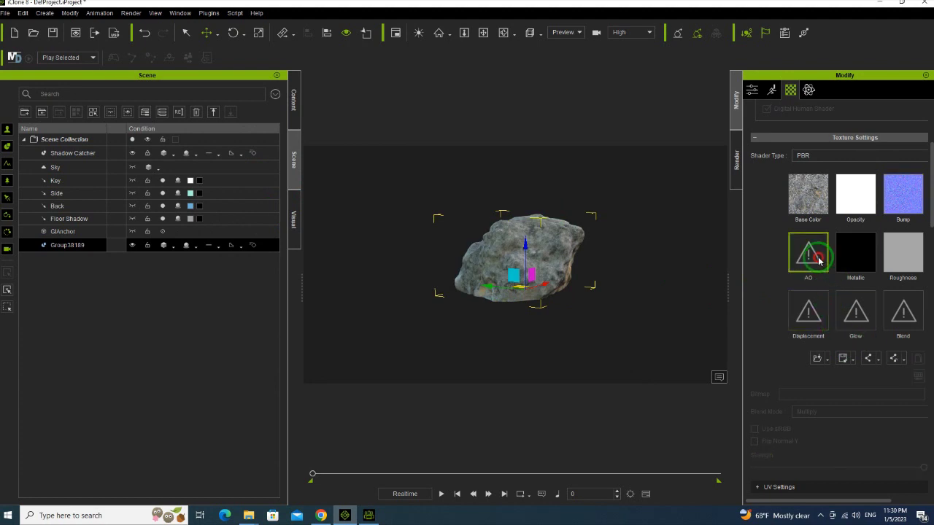
left_click(794, 253)
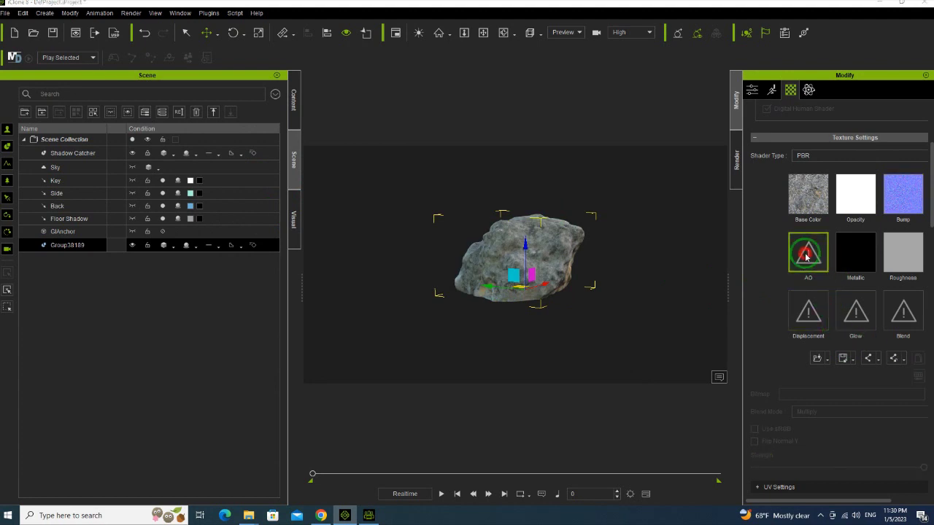
double_click(805, 255)
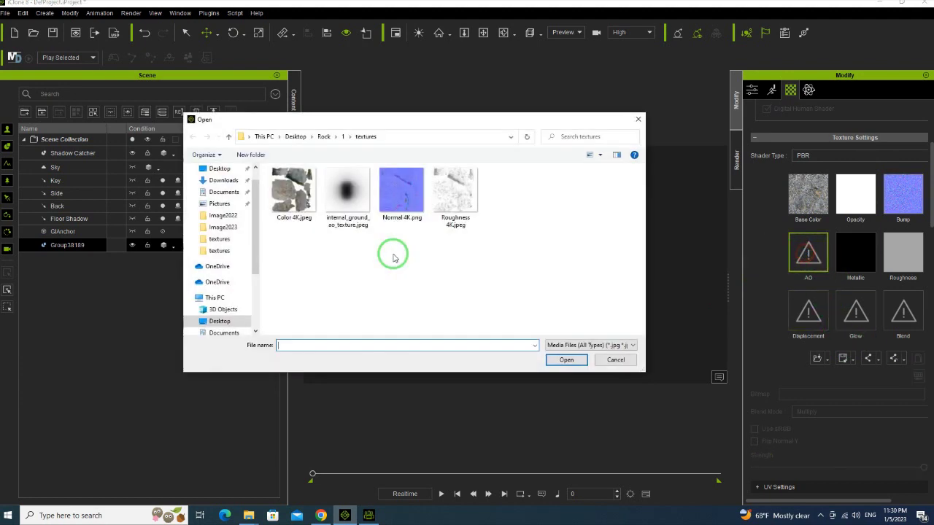
left_click(322, 138)
double_click(302, 209)
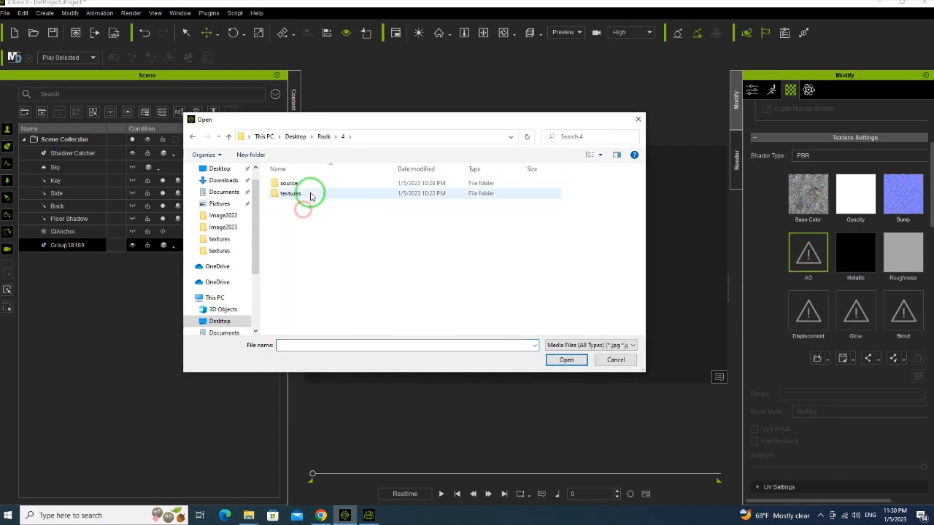
double_click(309, 197)
double_click(402, 186)
Reduce the strength of the rock's bump map to its minimum and check the surface up close.
right_click_drag(525, 261, 541, 271)
scroll(548, 278, "up", 5)
left_click(908, 191)
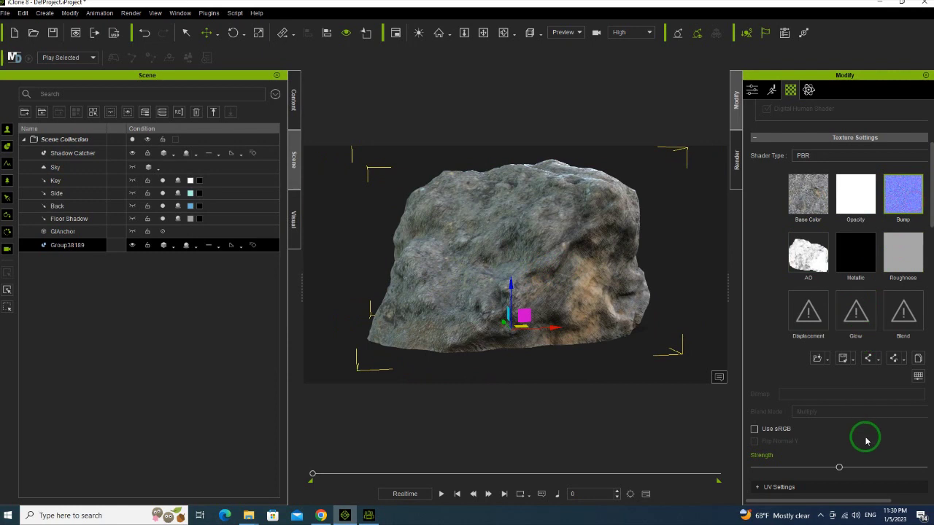
left_click_drag(840, 468, 765, 470)
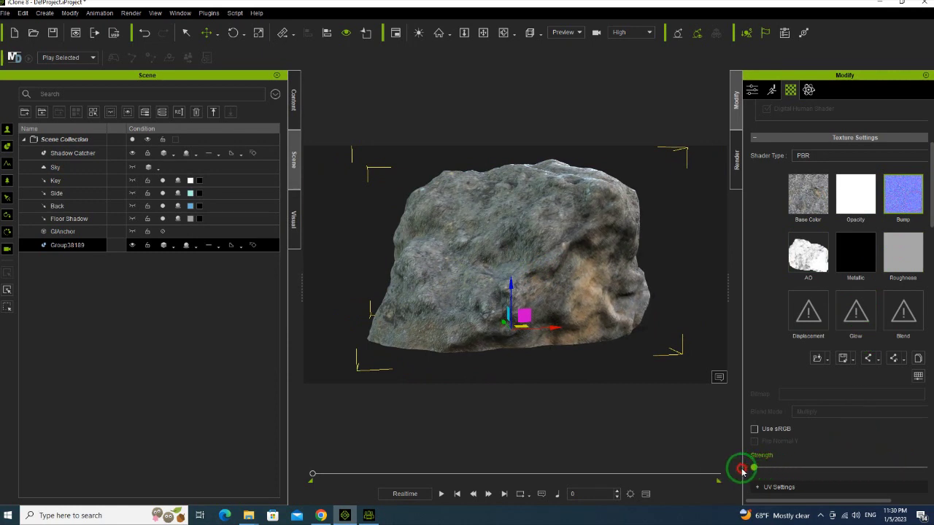
scroll(537, 257, "up", 5)
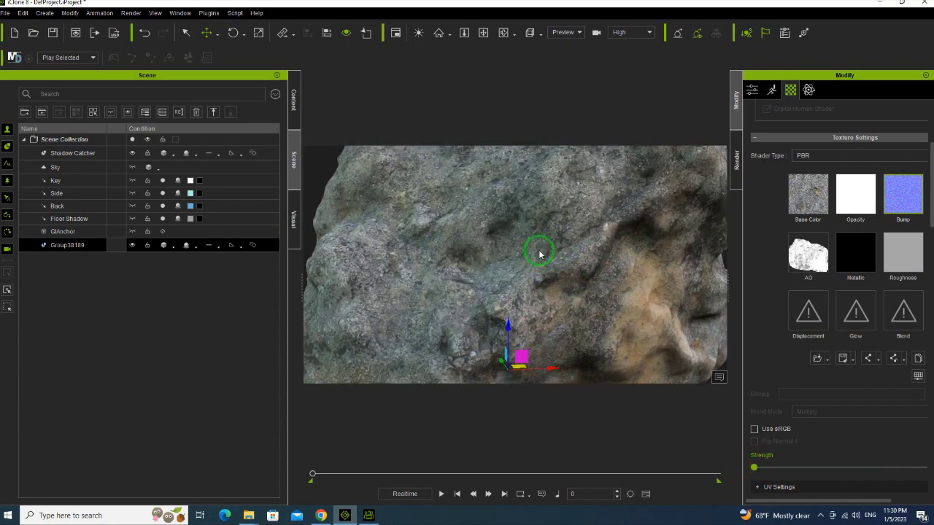
scroll(540, 254, "down", 5)
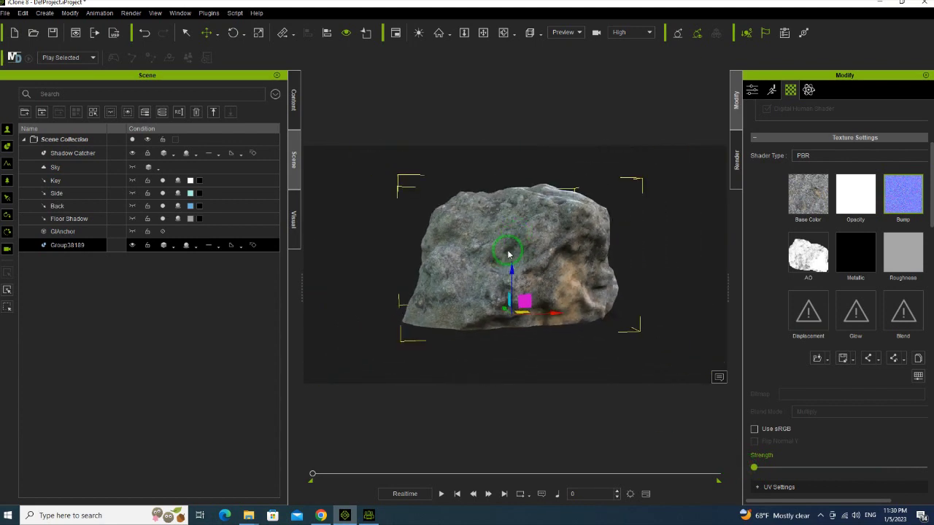
scroll(508, 254, "down", 2)
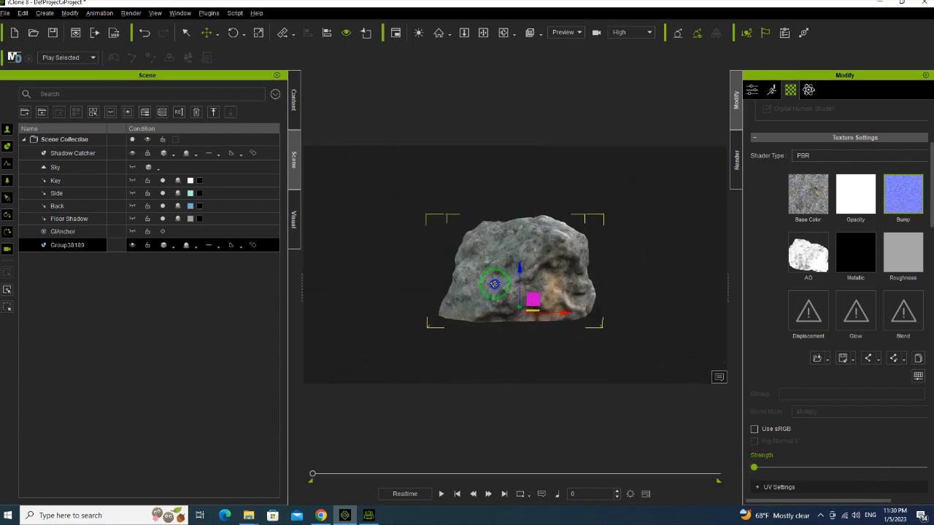
Try to save the textured rock to the custom content library as Rock08 with asset type Props/Props.
left_click(294, 102)
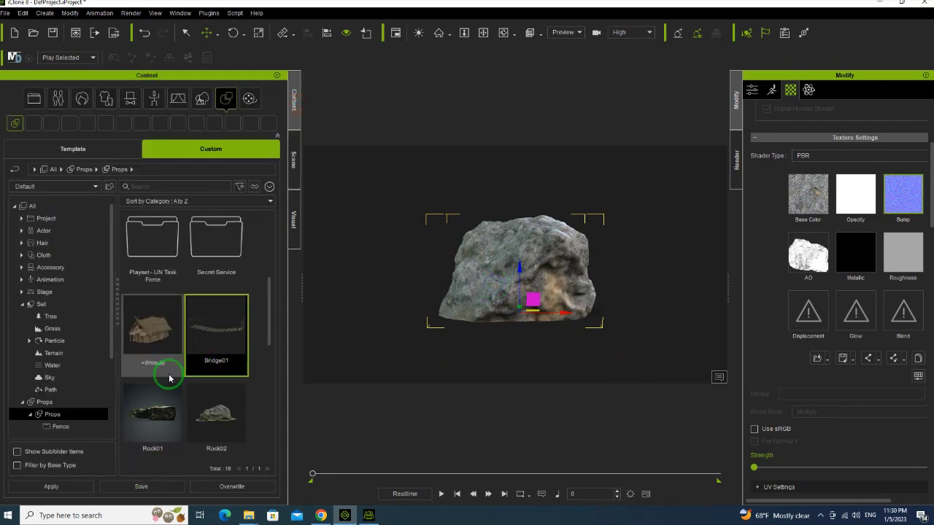
left_click(149, 487)
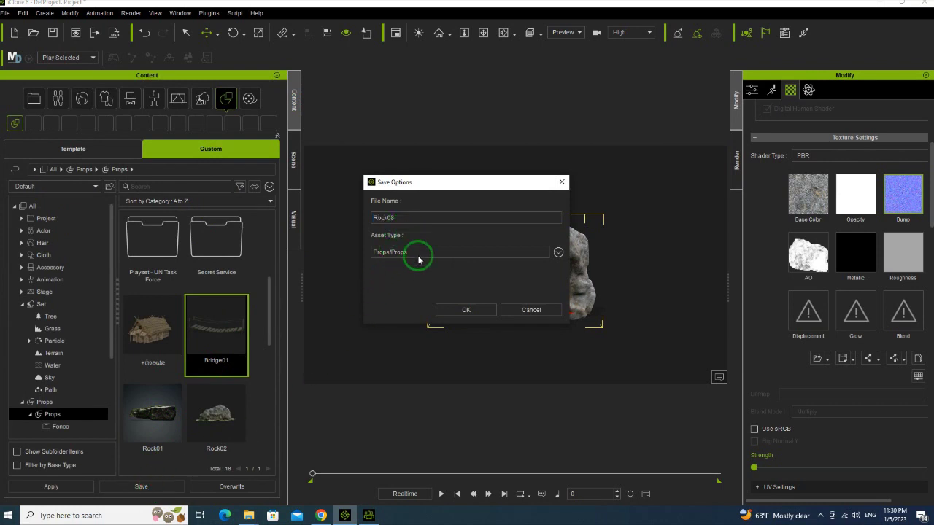
left_click(446, 308)
left_click(554, 281)
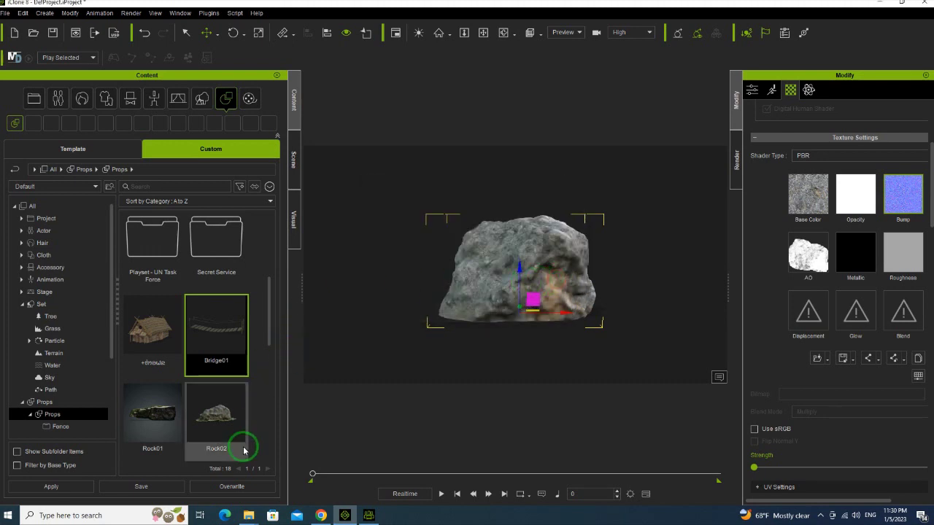
Save the textured rock as custom prop Rock09 with asset type Props/Props, and delete the rock from the scene.
left_click(166, 486)
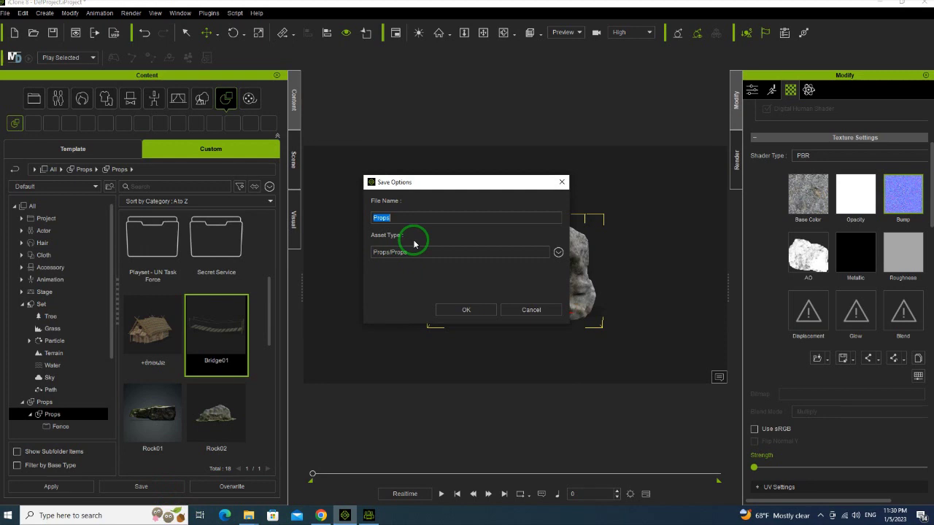
type("Rock09")
key("Return")
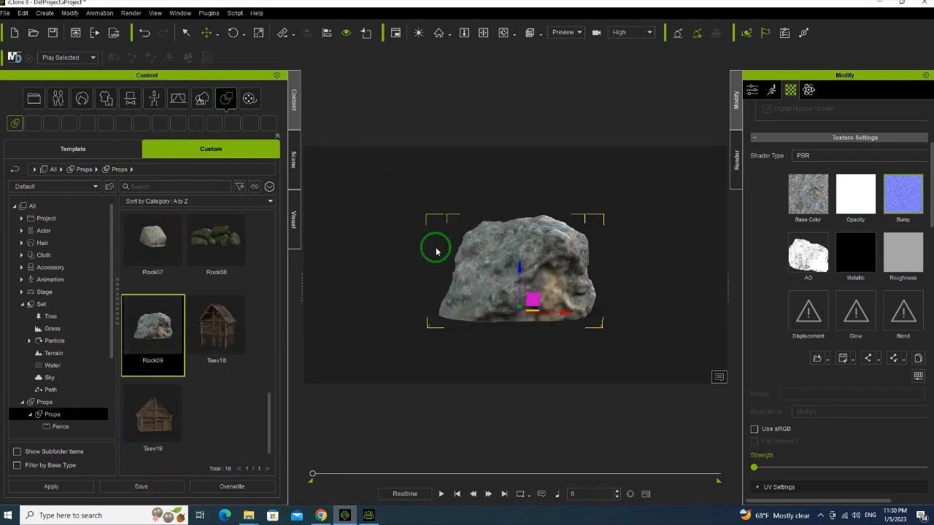
scroll(436, 251, "down", 1)
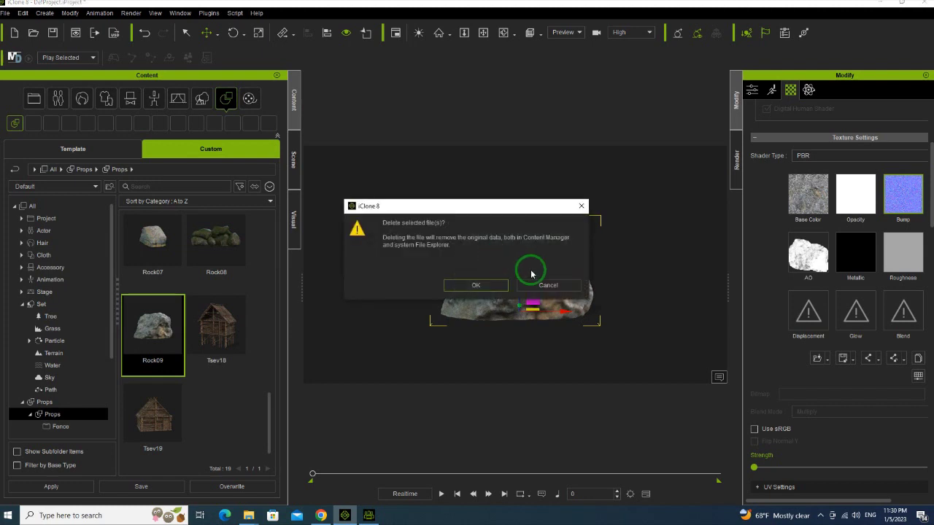
left_click(545, 282)
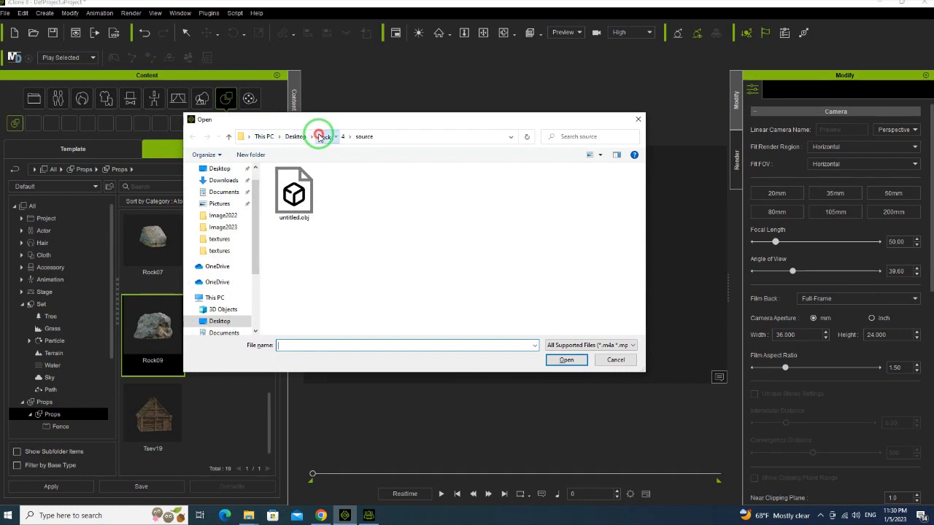
Browse the source folders of 5 and 6 inside Rock for the next model to import.
left_click(322, 137)
double_click(316, 219)
double_click(295, 183)
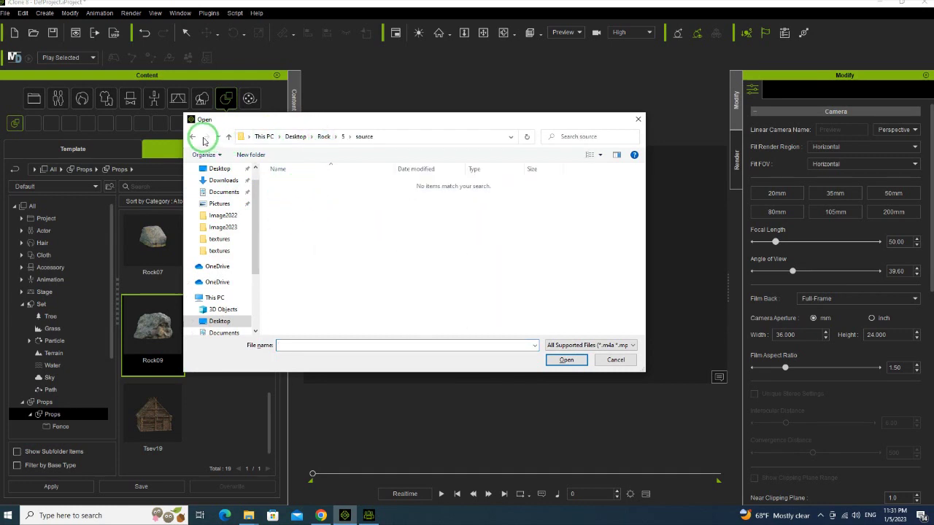
left_click(193, 137)
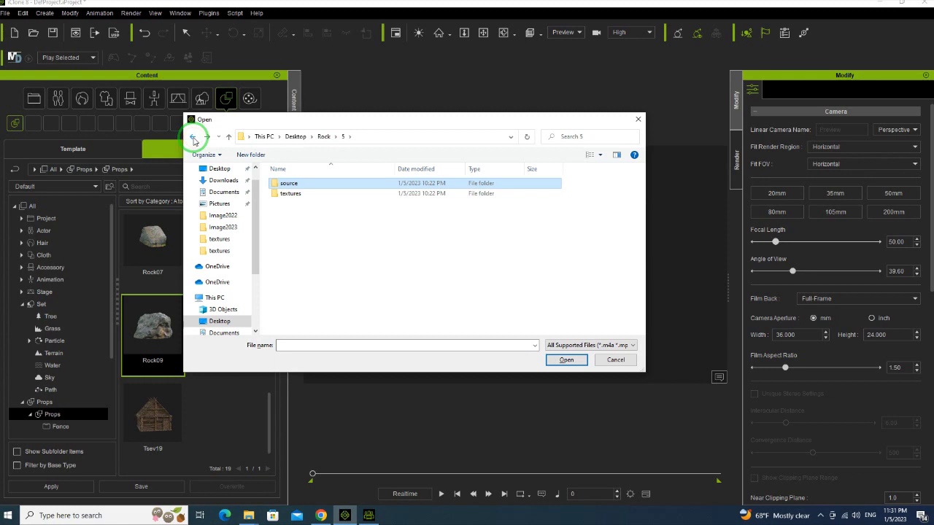
left_click(193, 137)
double_click(298, 235)
left_click(294, 194)
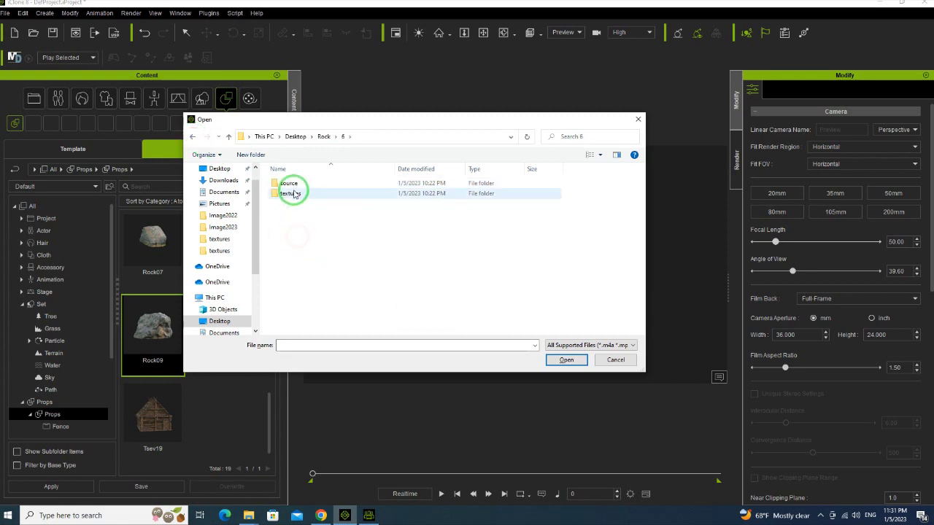
double_click(292, 184)
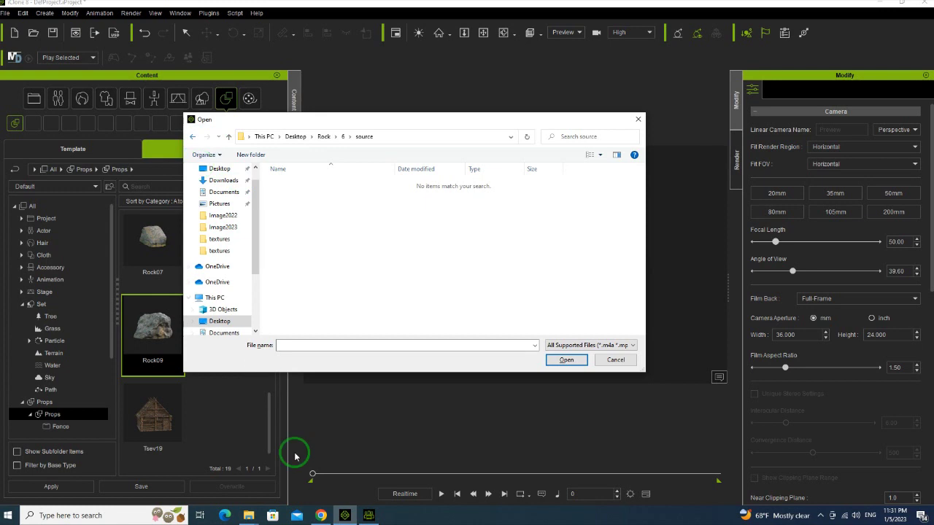
Switch to File Explorer and open the Rock folder on the Desktop.
left_click(247, 516)
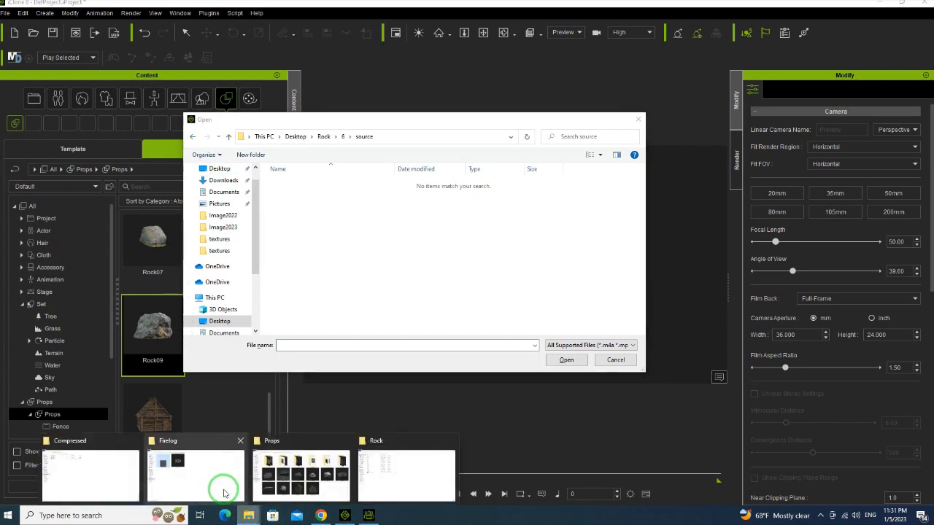
left_click(83, 479)
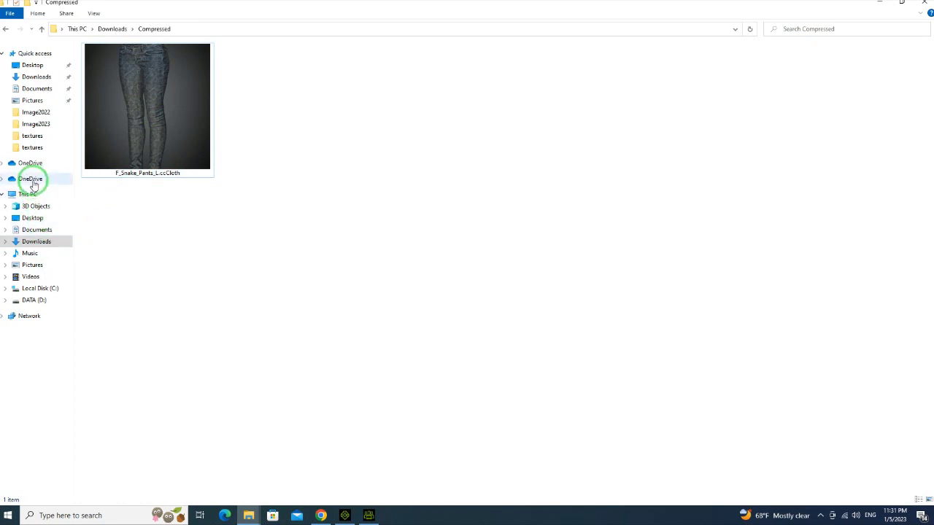
left_click(33, 67)
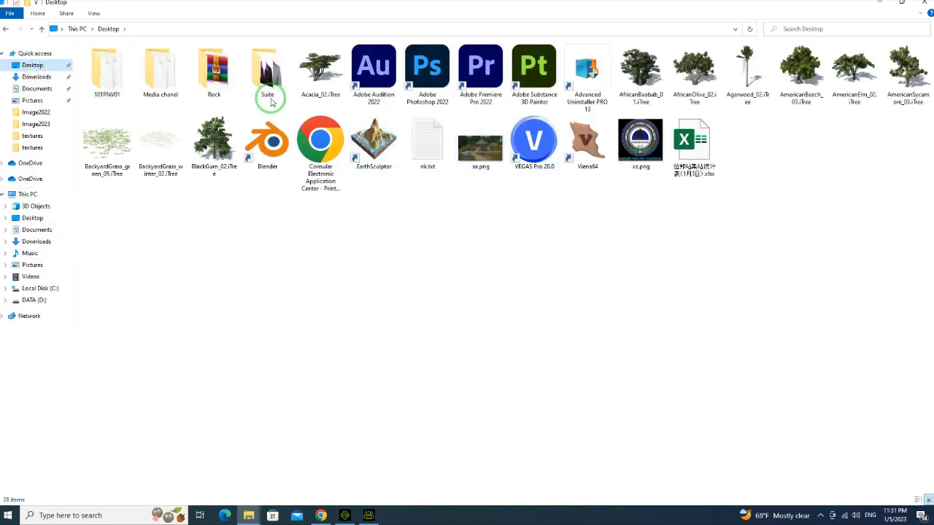
double_click(227, 84)
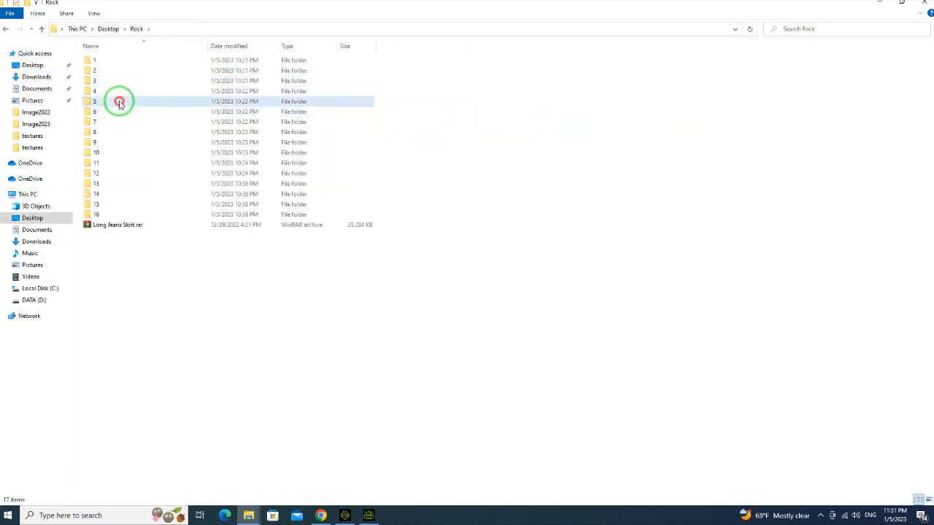
Check the source folders of 5 and 7 inside Rock for a usable model file, and switch back to iClone.
double_click(119, 100)
double_click(124, 61)
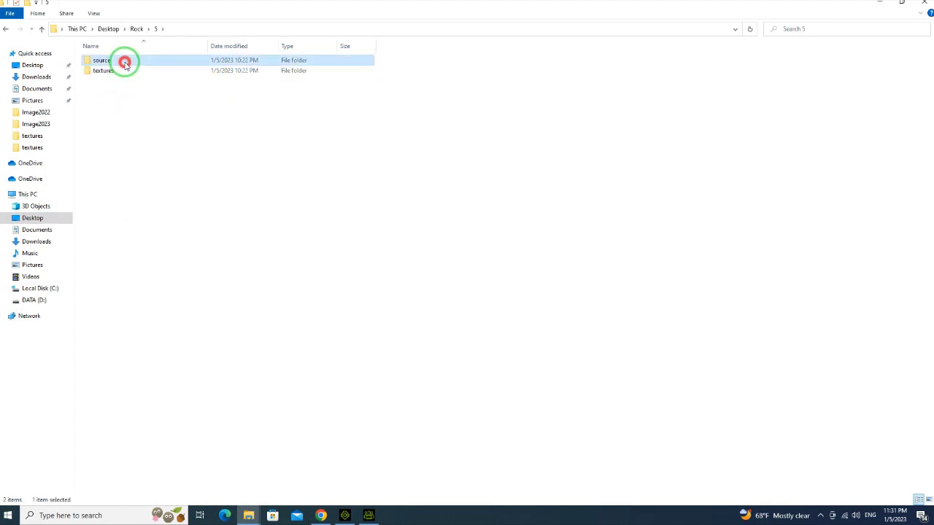
left_click(6, 29)
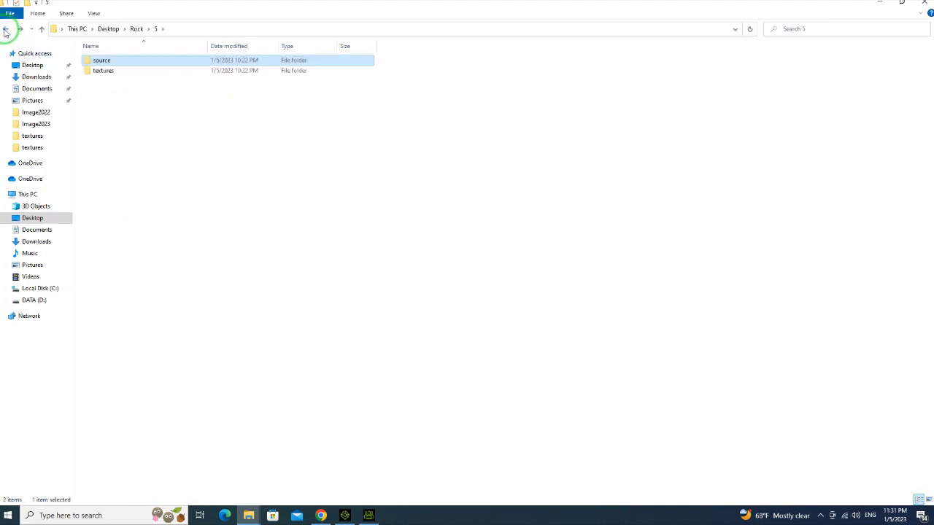
left_click(6, 29)
double_click(103, 121)
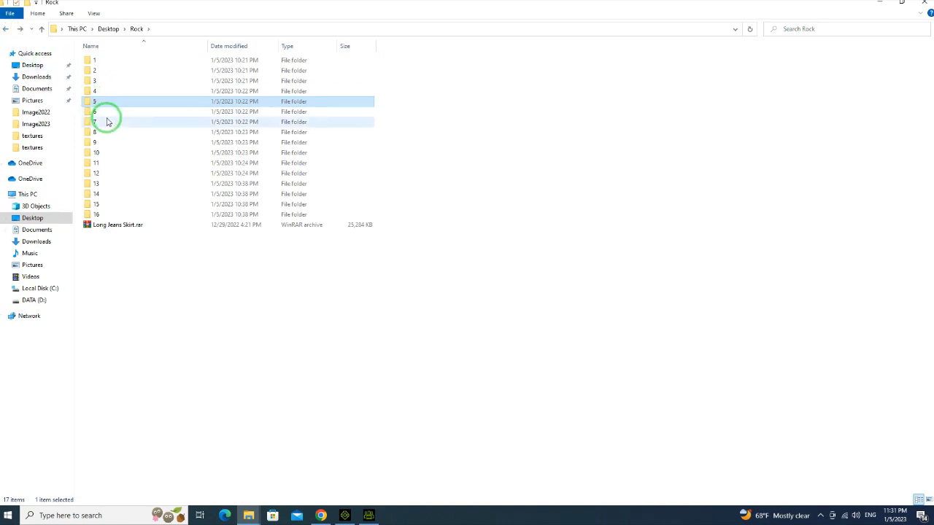
double_click(104, 61)
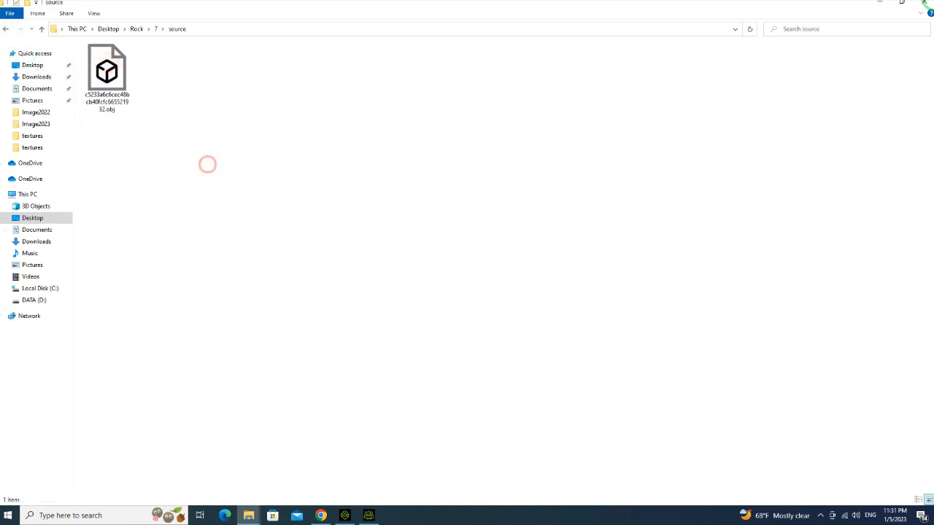
left_click(890, 4)
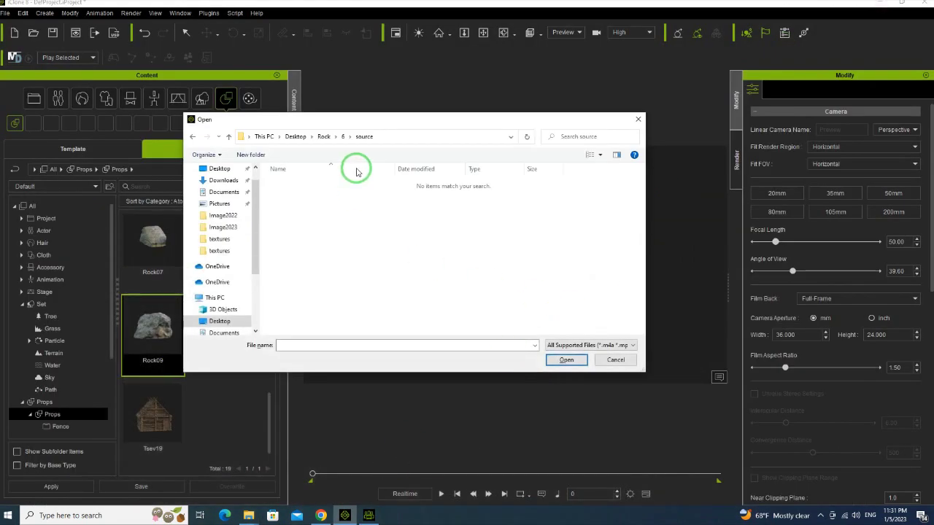
Import the OBJ rock model from the source folder of 7 inside the Rock folder.
left_click(323, 137)
double_click(294, 250)
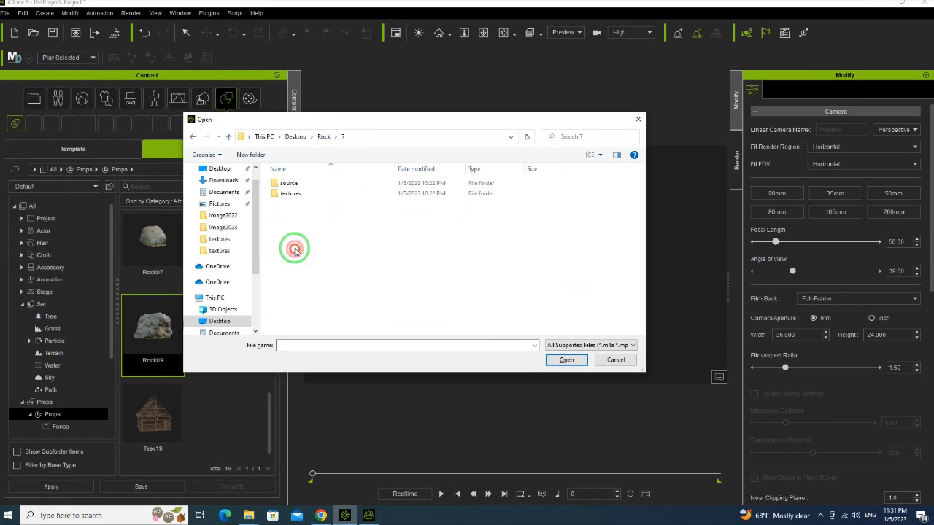
left_click(284, 170)
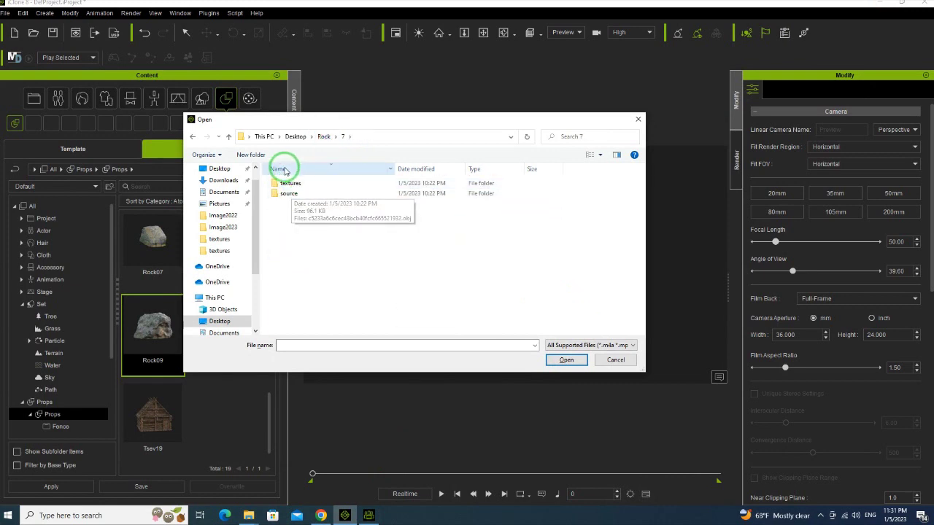
left_click(283, 169)
double_click(286, 183)
left_click(305, 195)
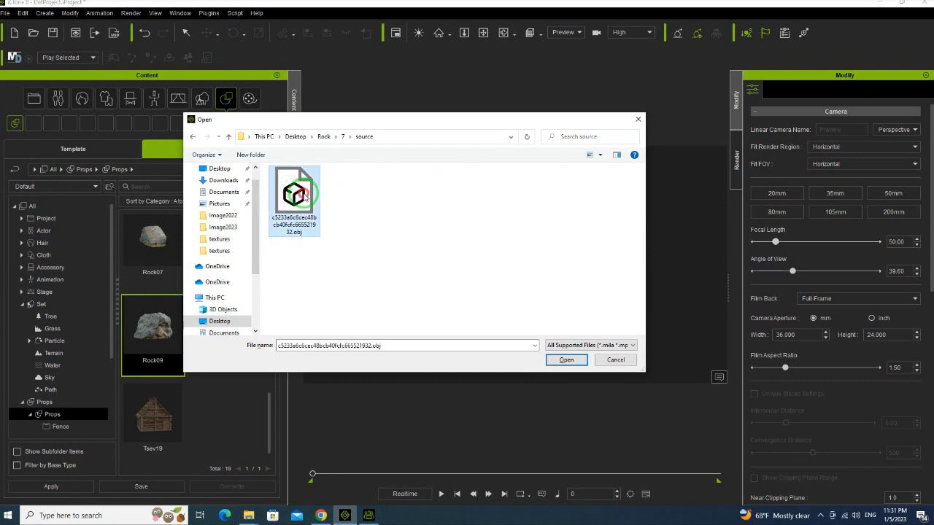
double_click(305, 196)
Scale the imported rock uniformly to about 125.7 and raise it to about 15.2 on Z.
right_click_drag(530, 327, 497, 333)
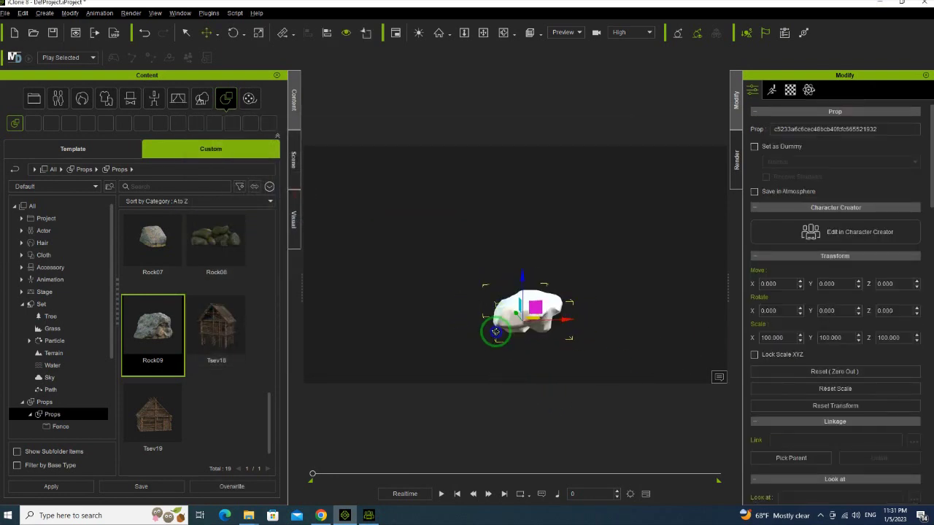
middle_click_drag(549, 346, 534, 326)
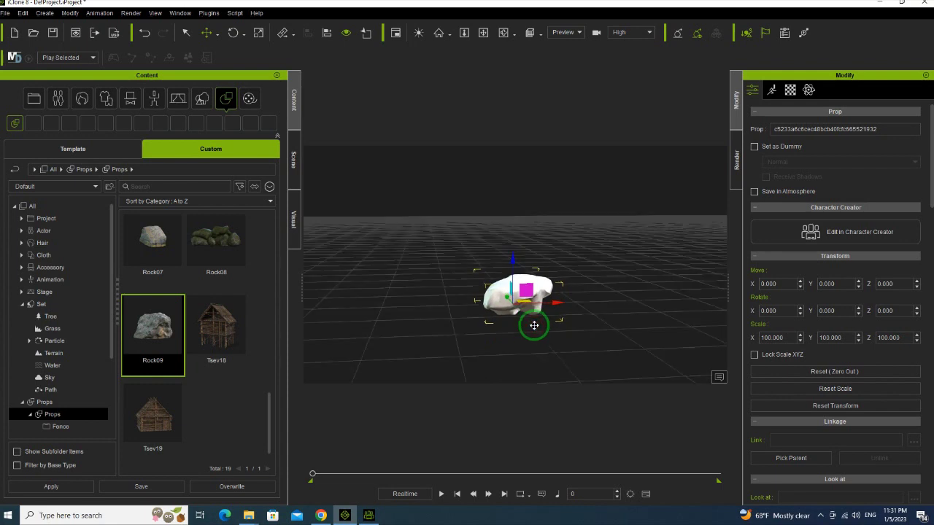
right_click_drag(534, 329, 500, 354)
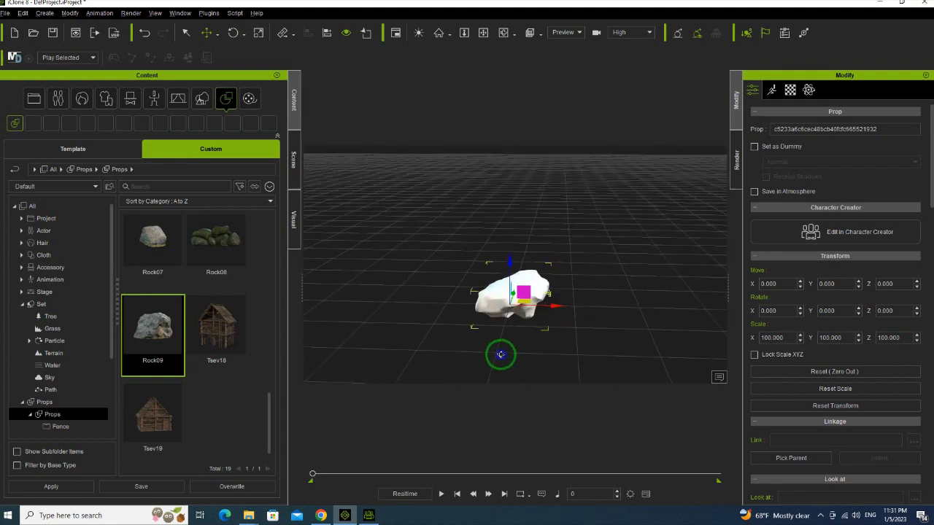
left_click_drag(510, 308, 609, 284)
right_click_drag(510, 340, 527, 288)
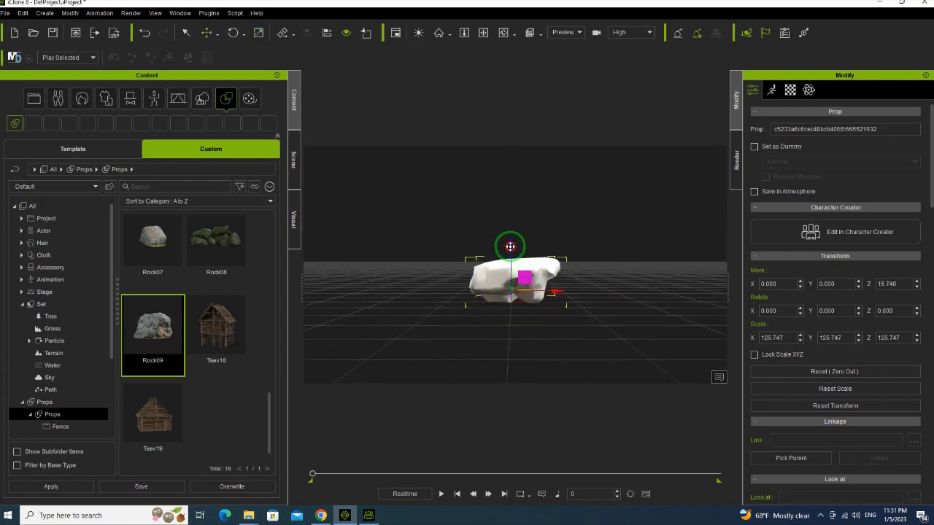
mouse_move(490, 290)
right_mouse_down()
mouse_move(588, 355)
mouse_move(501, 283)
right_mouse_up()
scroll(502, 284, "up", 6)
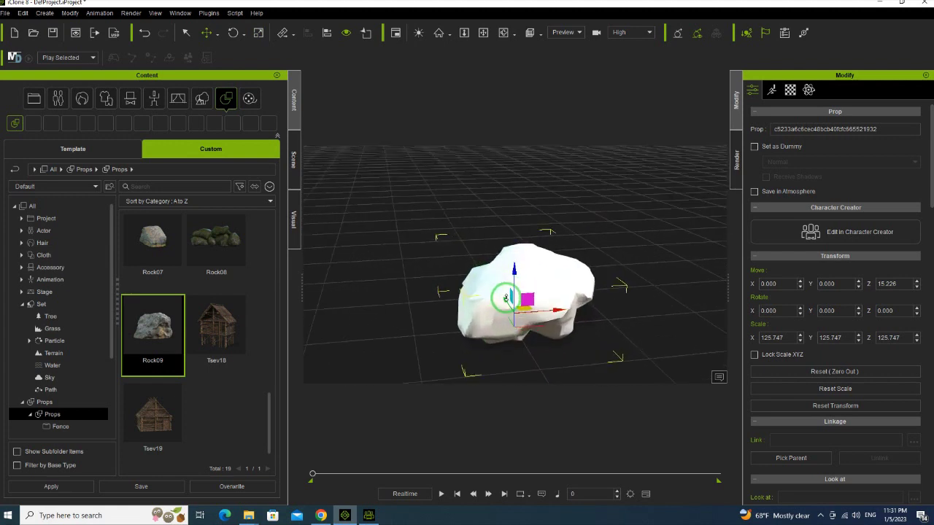
left_click_drag(506, 309, 508, 276)
mouse_move(533, 327)
right_mouse_down()
mouse_move(471, 261)
mouse_move(546, 319)
right_mouse_up()
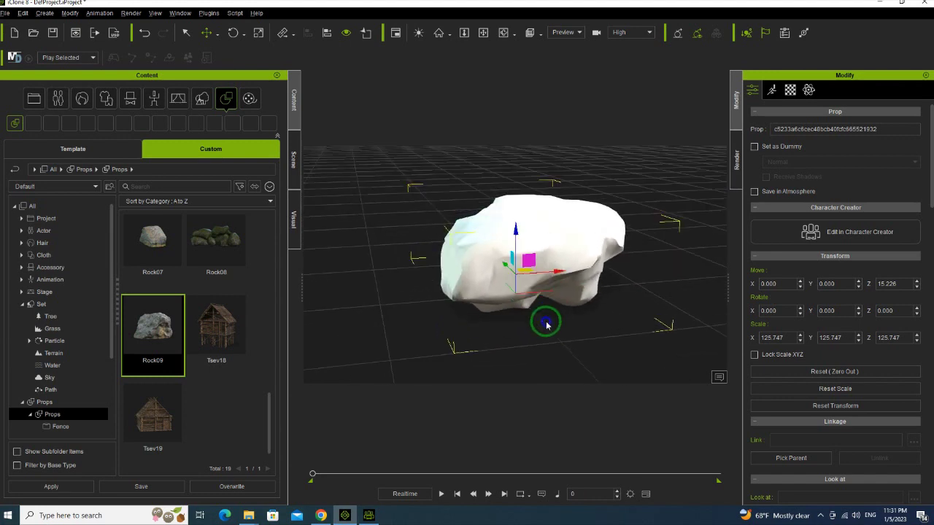
Load the rock's color JPEG from Rock/7/textures into the Base Color channel of its PBR material.
left_click(785, 94)
double_click(807, 194)
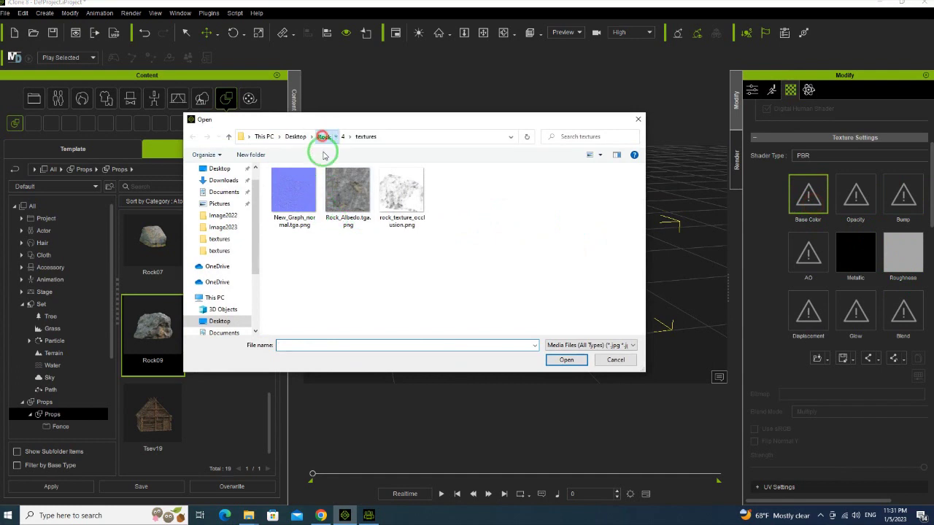
double_click(303, 240)
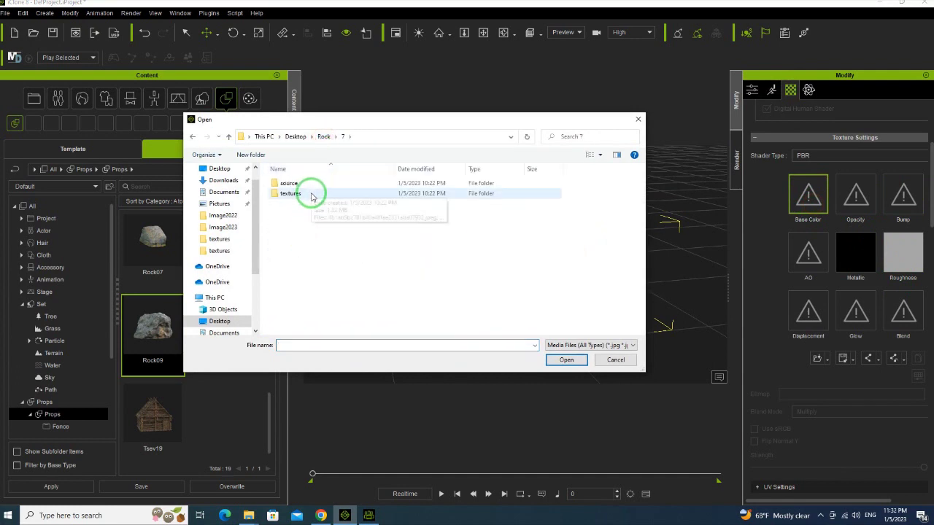
double_click(312, 194)
double_click(292, 189)
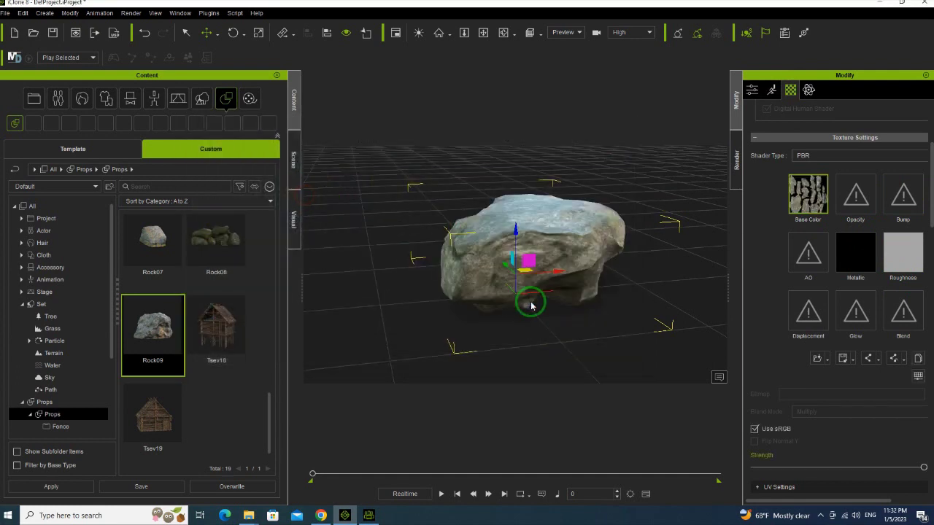
Load the blue normal map JPEG from Rock/7/textures into the rock's Bump channel.
left_click(906, 200)
left_click(908, 203)
left_click(323, 137)
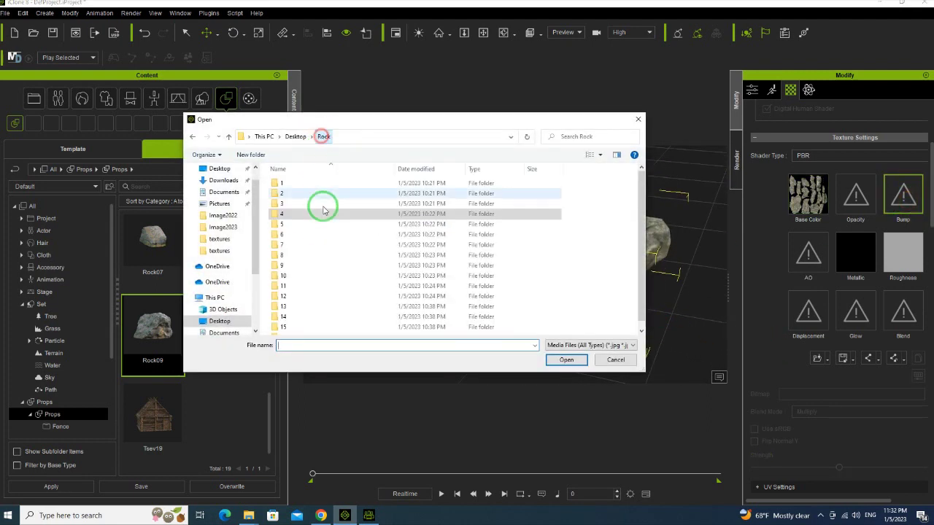
double_click(293, 244)
double_click(299, 193)
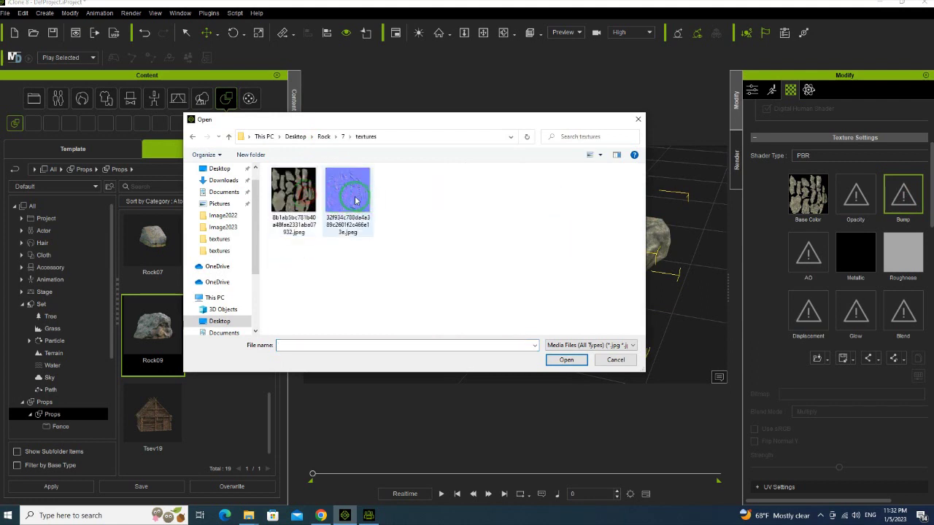
double_click(358, 201)
left_click(409, 266)
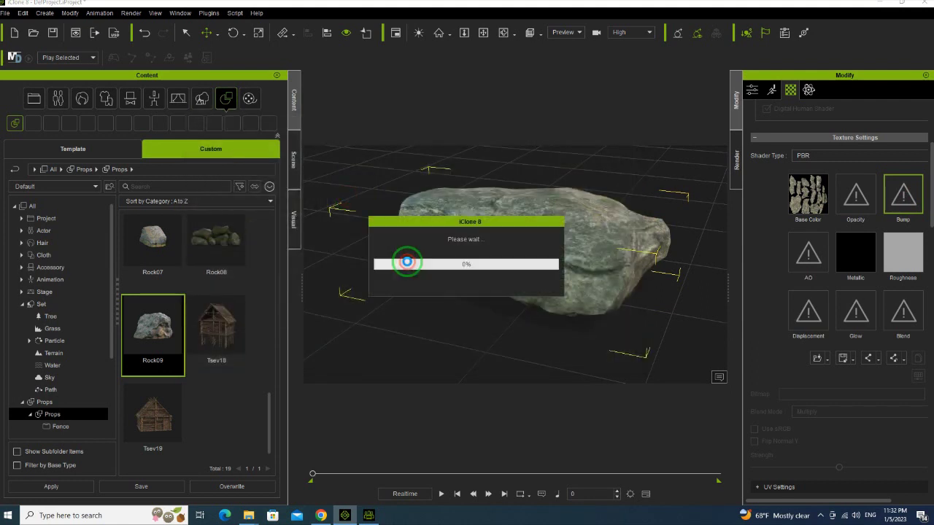
Increase the Bump strength of the rock's normal map and inspect the surface from several sides.
scroll(478, 267, "up", 5)
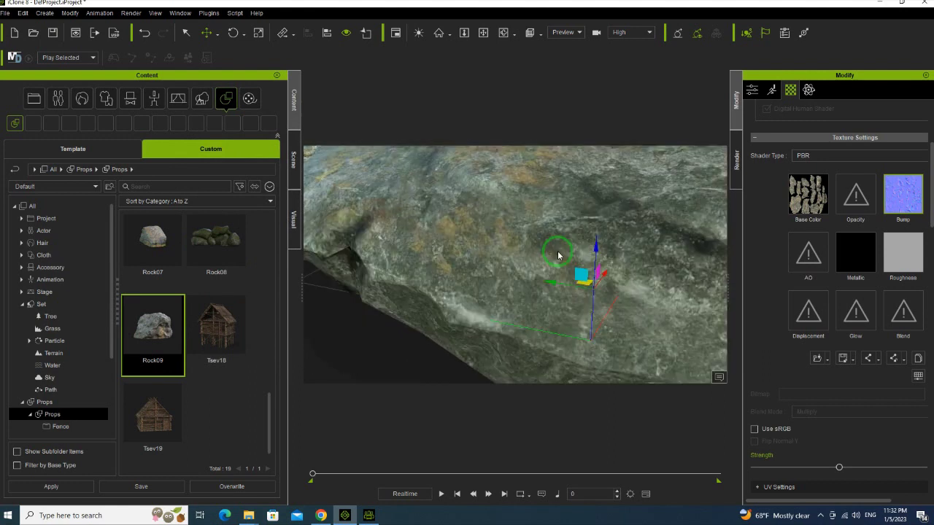
left_click_drag(807, 468, 880, 469)
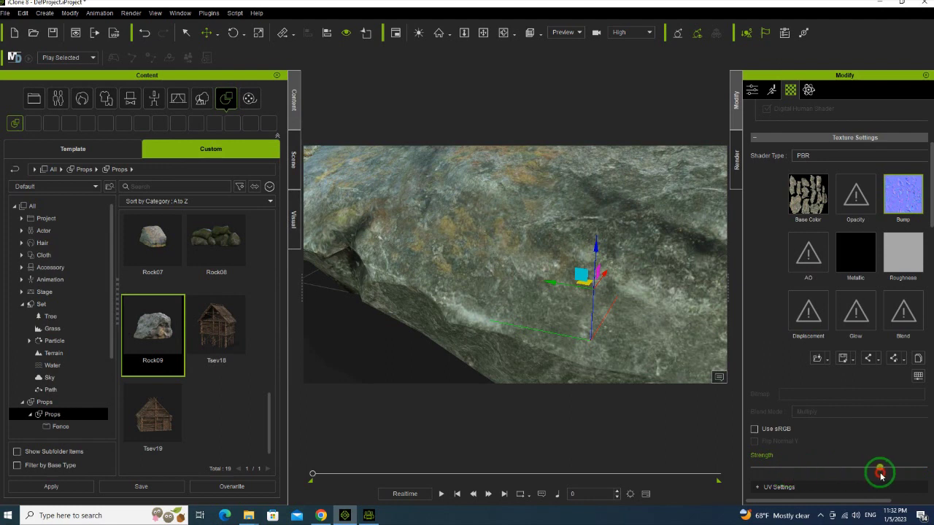
scroll(606, 291, "down", 5)
right_click_drag(606, 291, 319, 272)
right_click_drag(476, 284, 472, 325)
scroll(472, 324, "down", 5)
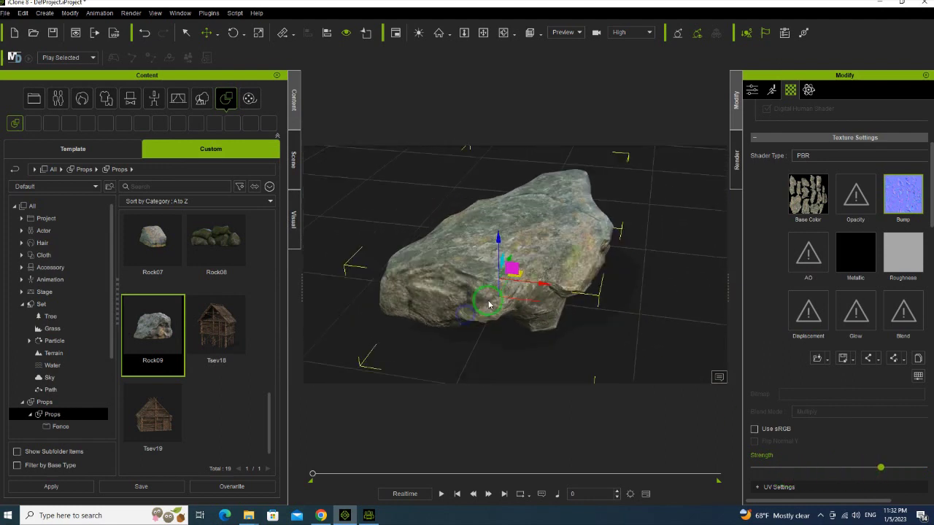
Hide the grid, frame the rock from its long side, and save it as custom prop Rock10 with asset type Props/Props.
key("ctrl+g")
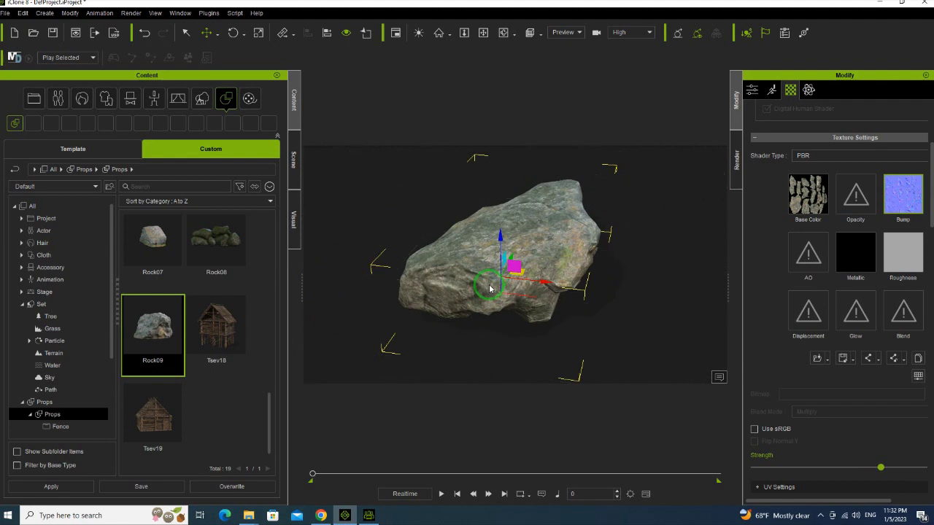
key("f")
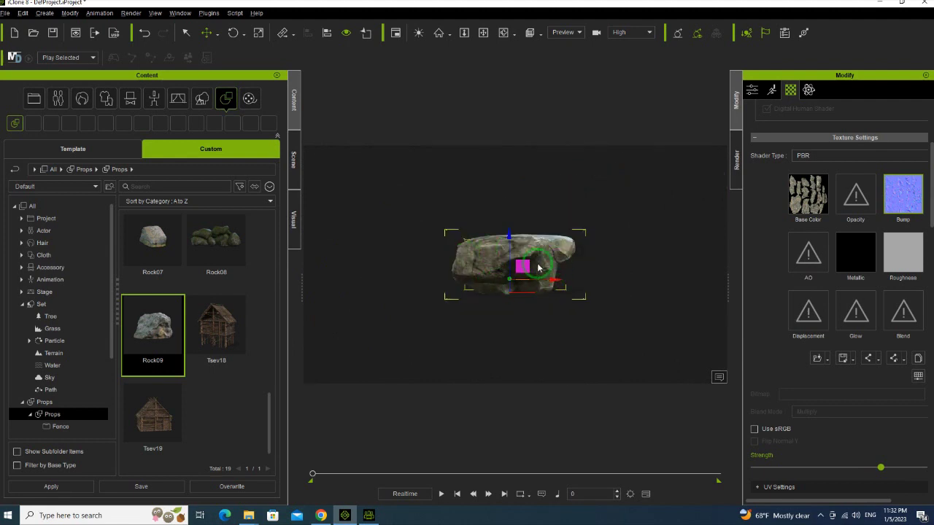
key("l")
right_click_drag(538, 268, 544, 334)
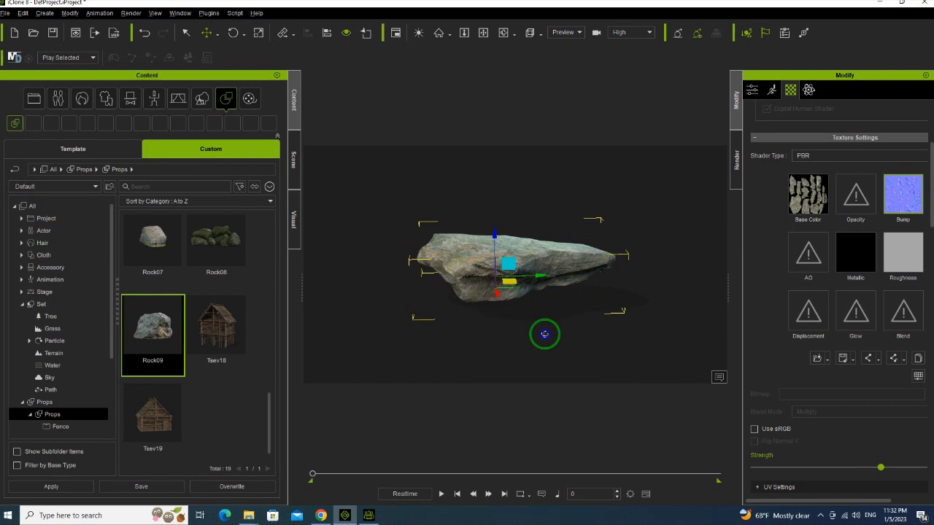
left_click(165, 487)
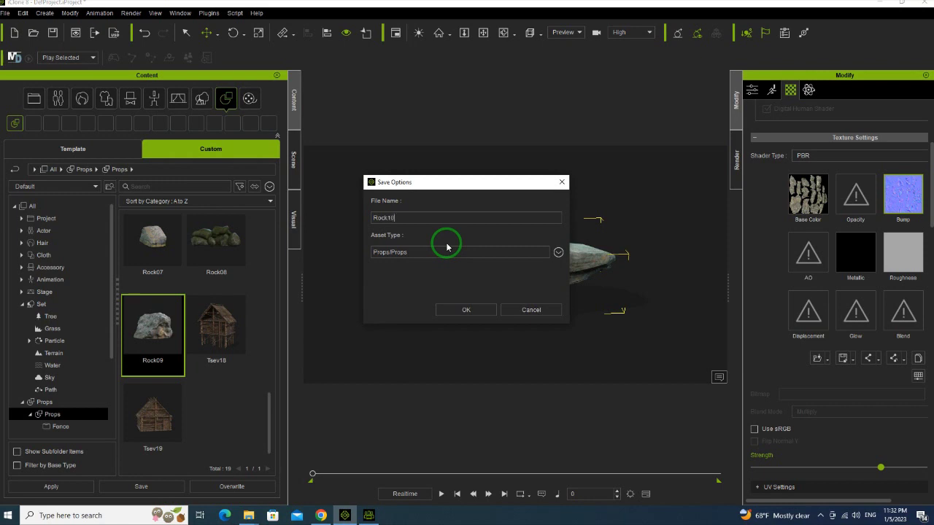
left_click(456, 312)
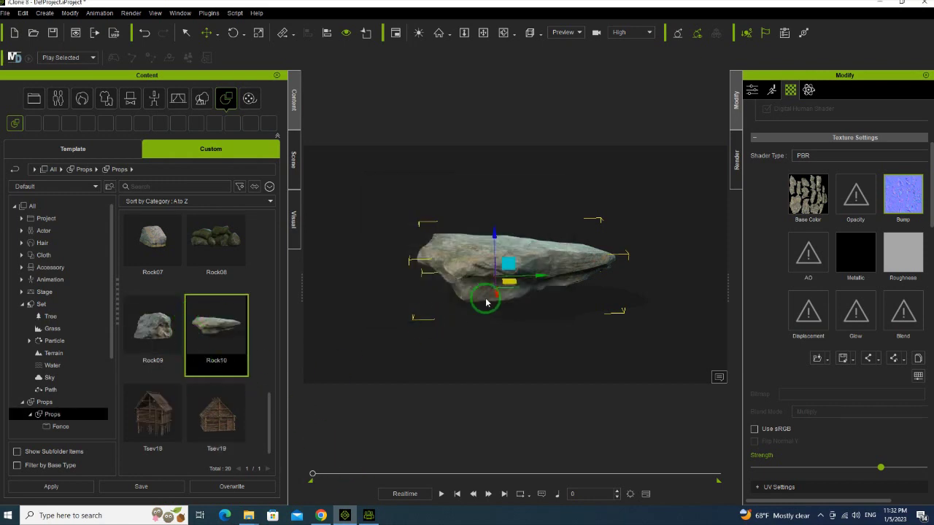
Delete the rock from the scene and import the rock model from the source folder of 8 inside Rock.
left_click(553, 284)
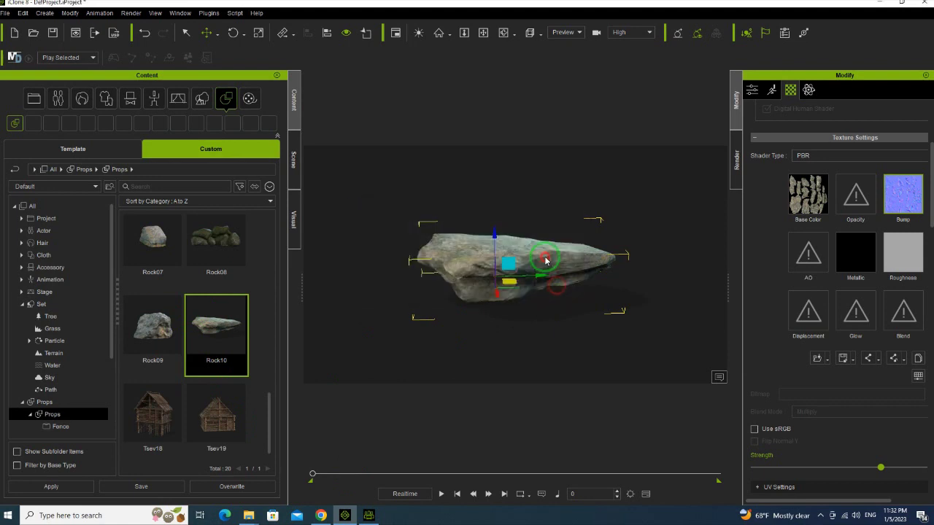
key("Delete")
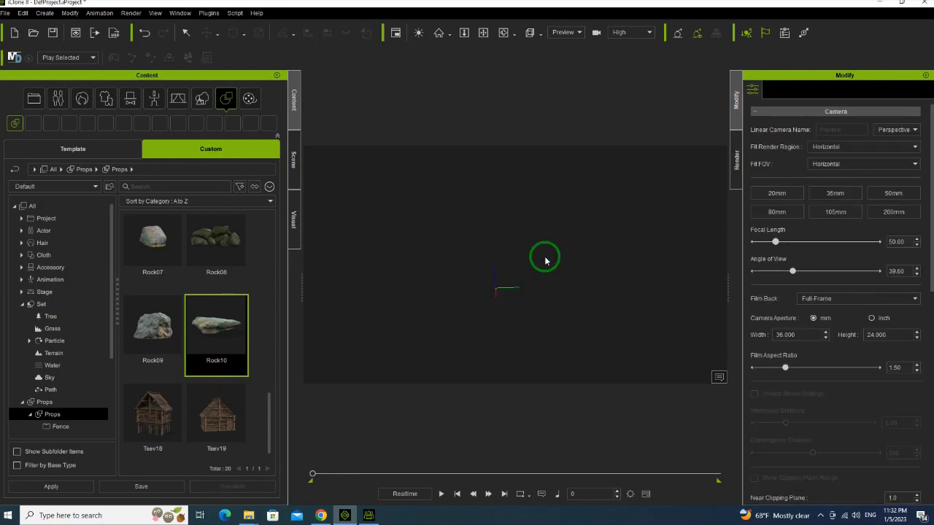
key("ctrl+o")
left_click(322, 139)
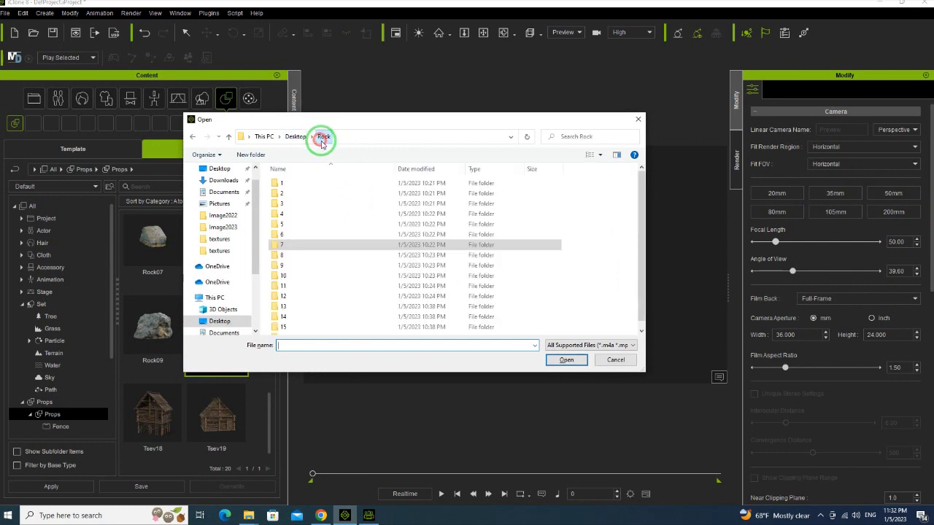
double_click(303, 253)
left_click(304, 188)
double_click(304, 185)
double_click(307, 183)
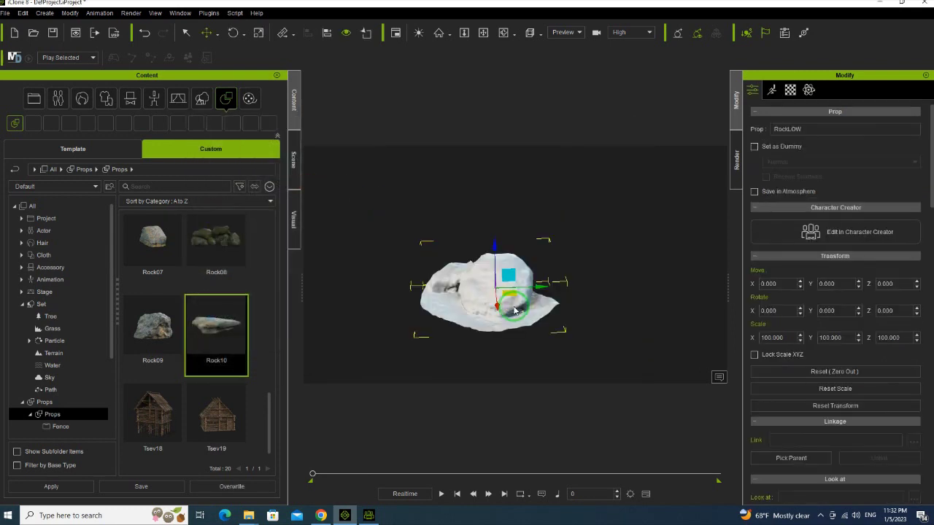
Load PM3D_Rock1_oPP_Base_ColorUnlited.jpg from Rock/8/textures into the rock's Base Color channel.
scroll(509, 305, "up", 3)
right_click_drag(430, 315, 697, 322)
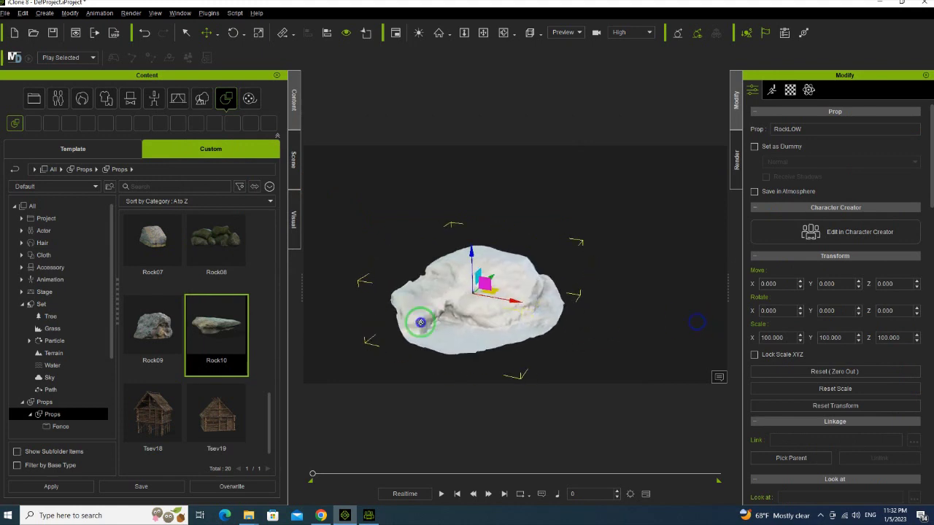
right_click_drag(421, 321, 358, 313)
left_click(790, 89)
left_click(812, 207)
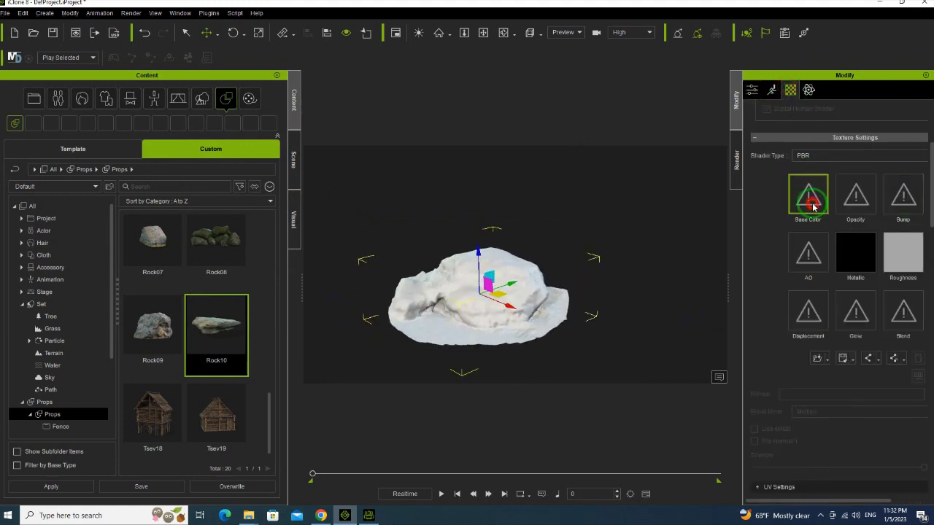
left_click(324, 136)
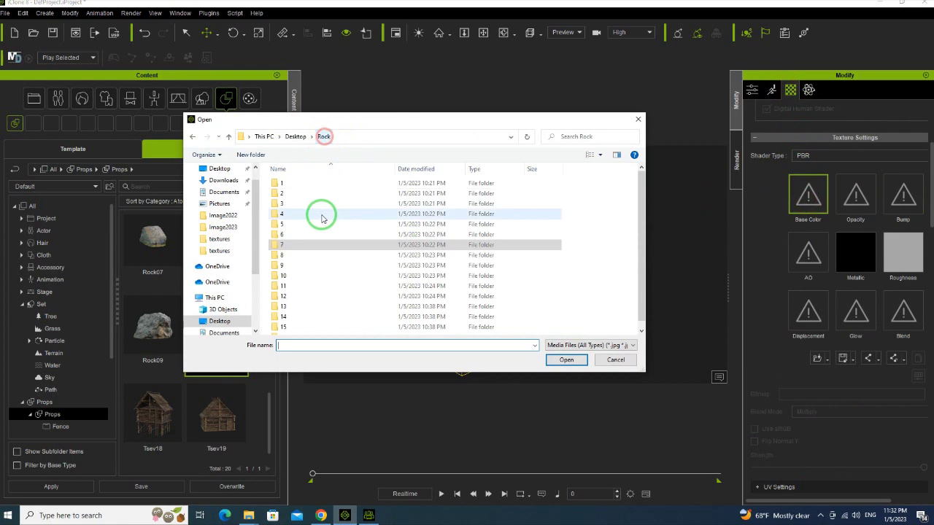
double_click(299, 246)
double_click(299, 196)
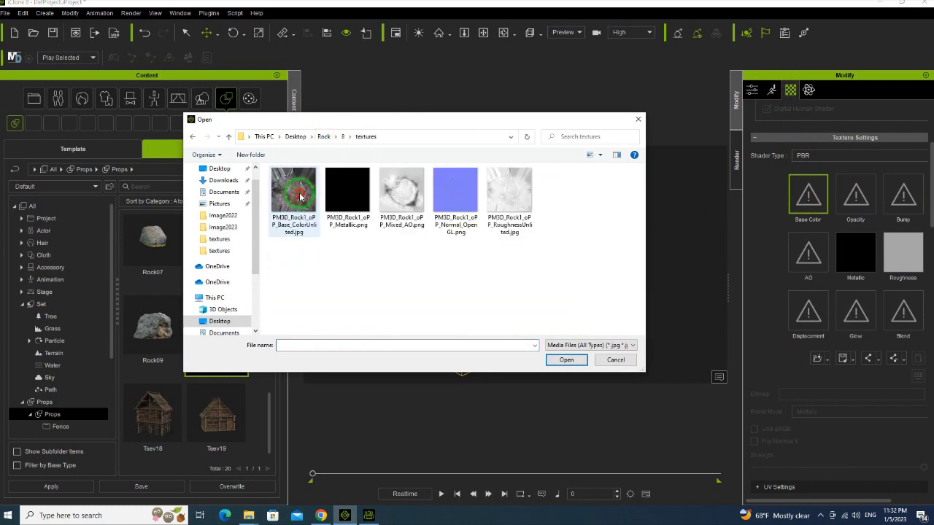
double_click(299, 195)
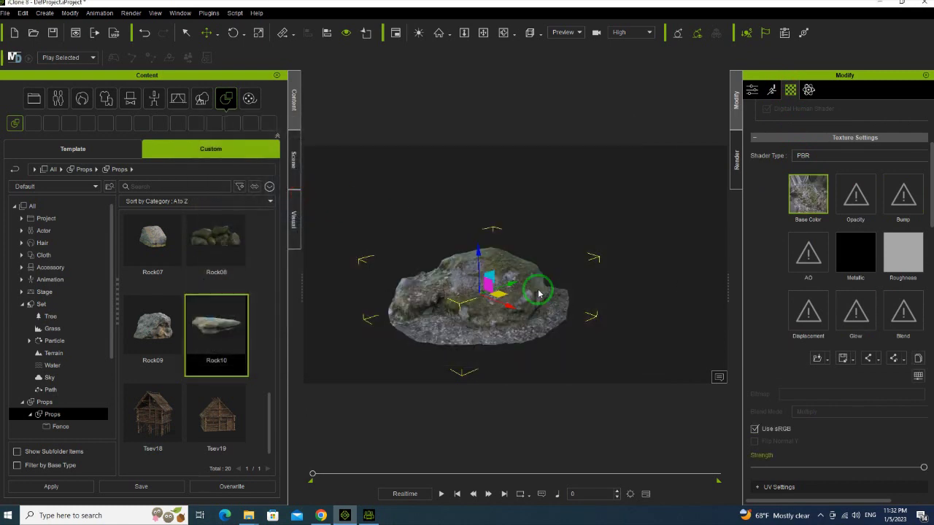
Load PM3D_Rock1_oPP_Normal_OpenGL.png from Rock/8/textures into the rock's Bump channel.
scroll(490, 280, "up", 5)
right_click_drag(489, 280, 712, 307)
right_click_drag(481, 313, 763, 219)
double_click(903, 193)
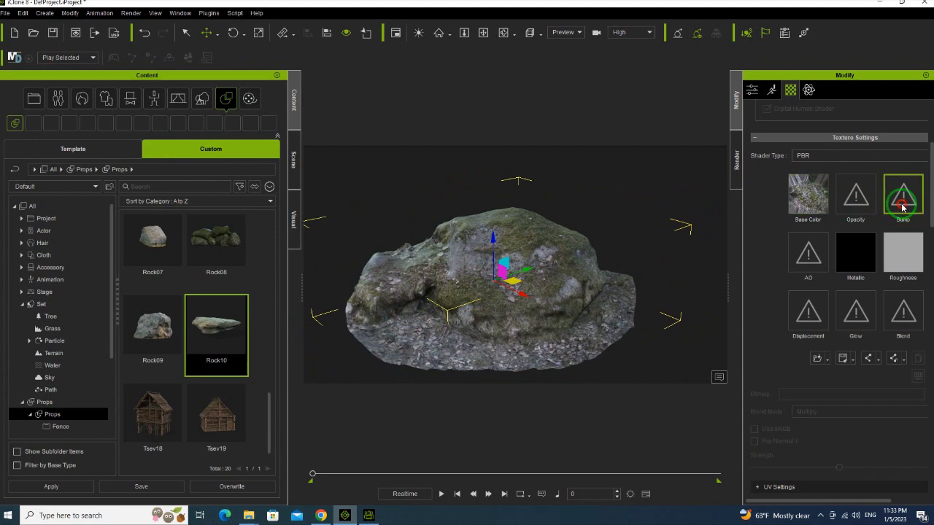
left_click(324, 137)
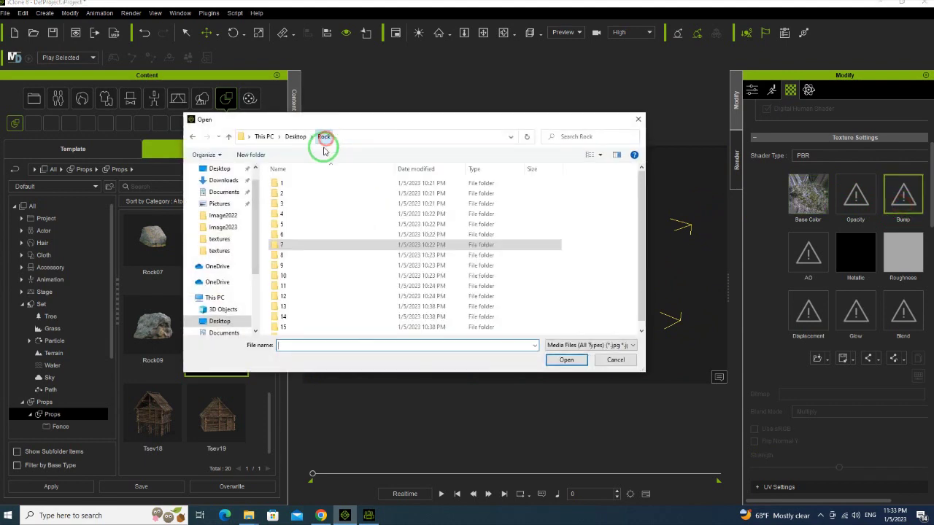
double_click(304, 255)
left_click(301, 196)
double_click(301, 196)
double_click(462, 202)
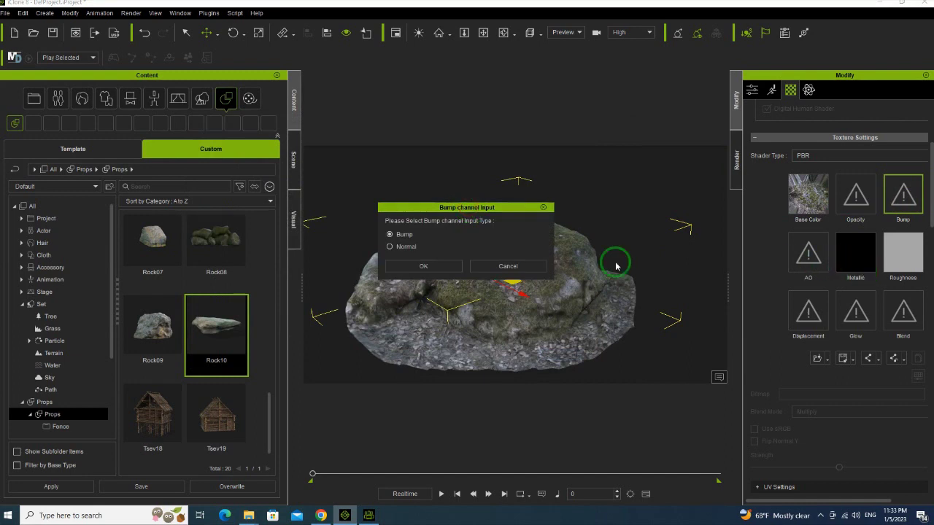
left_click(440, 265)
Load PM3D_Rock1_oPP_Mixed_AO.png from Rock/8/textures into the rock's AO channel.
left_click(810, 253)
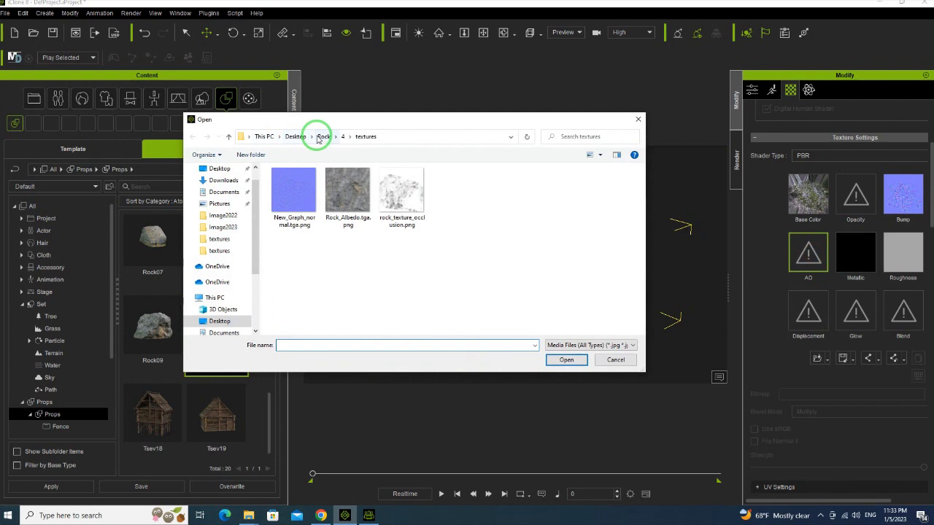
left_click(323, 137)
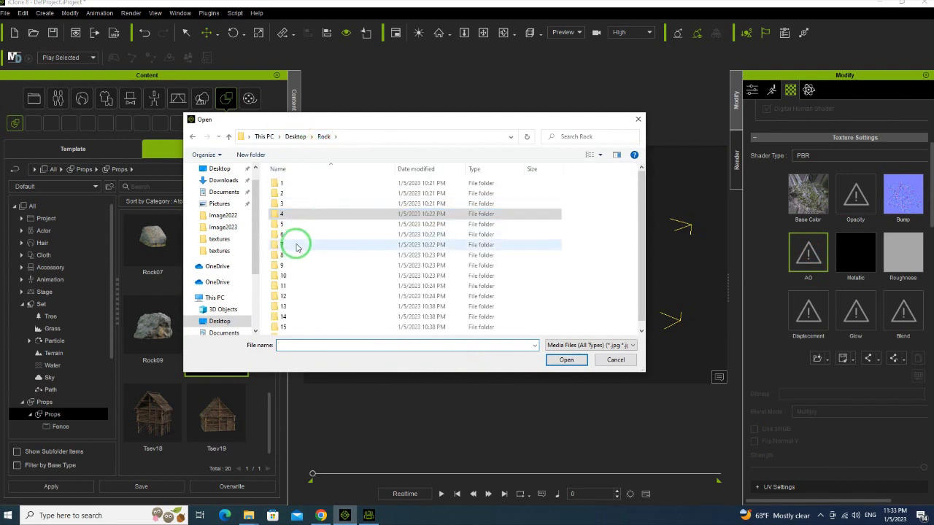
double_click(295, 245)
double_click(306, 192)
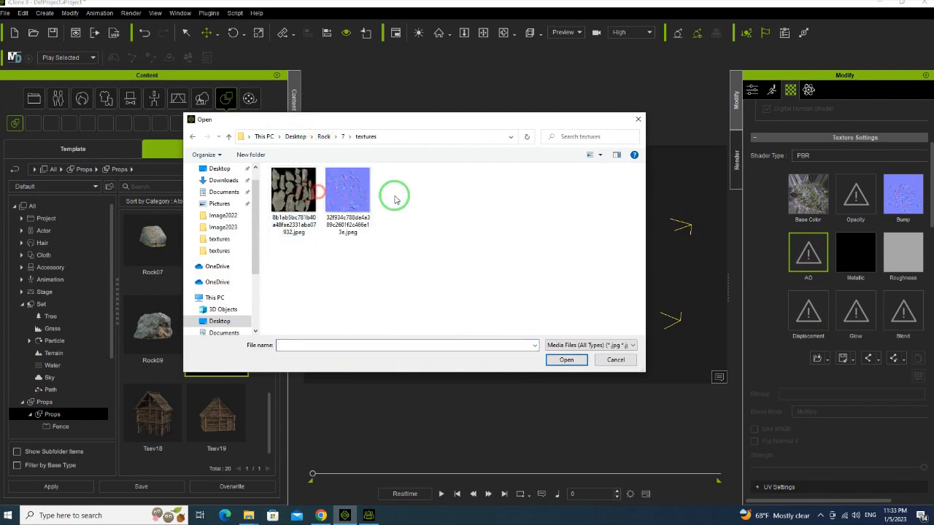
left_click(325, 138)
double_click(297, 254)
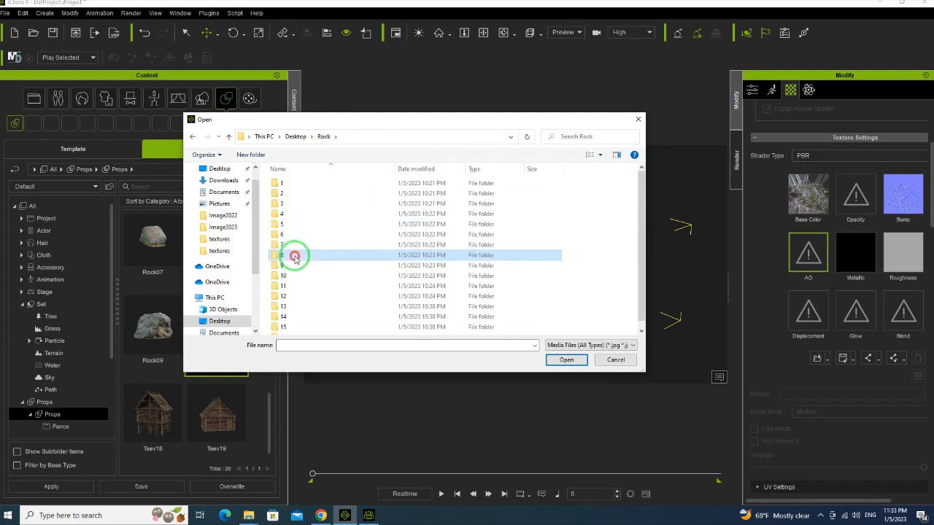
double_click(303, 197)
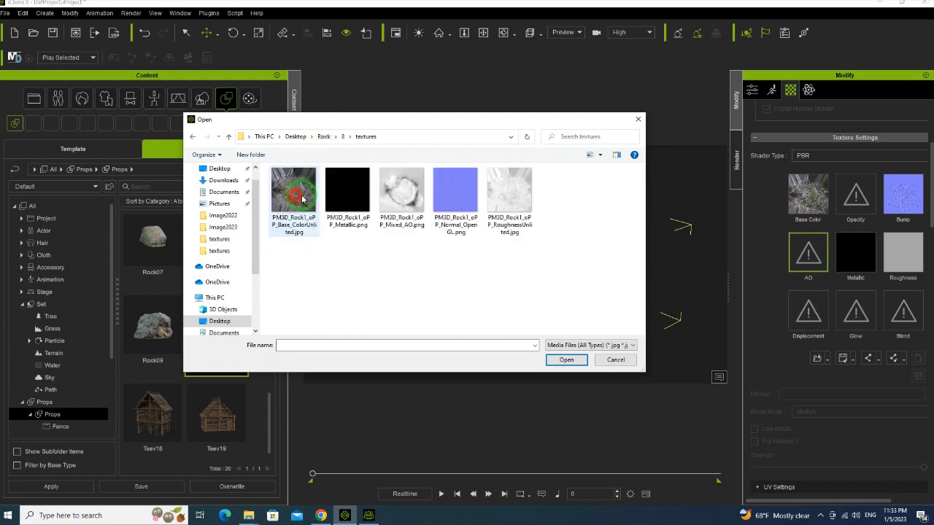
left_click(411, 203)
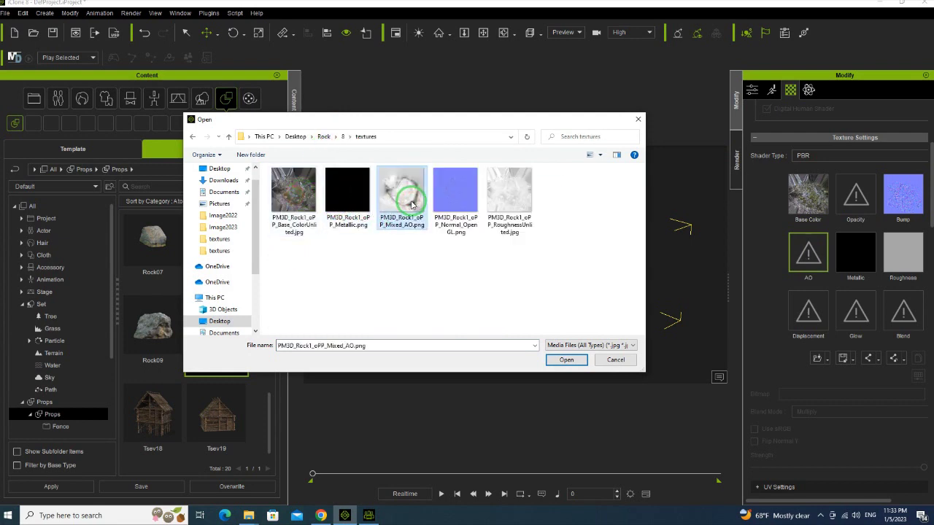
double_click(408, 202)
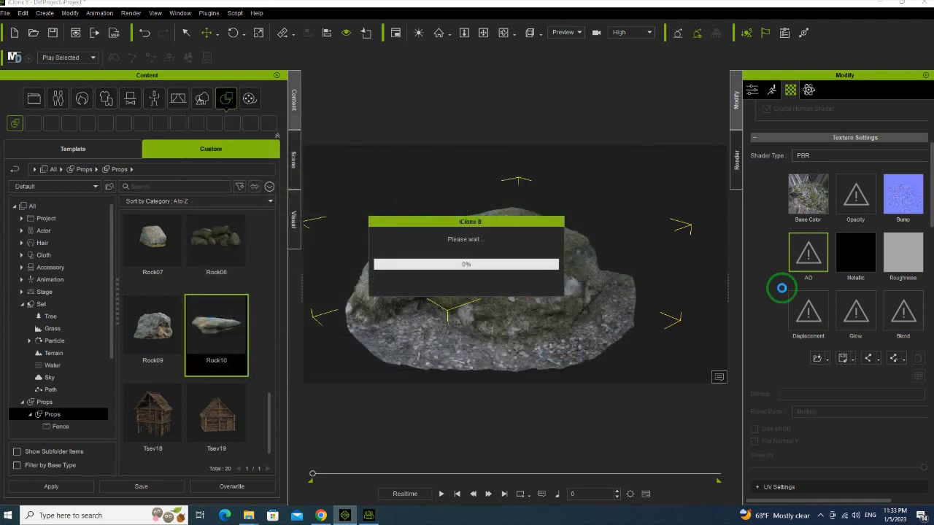
Load PM3D_Rock1_oPP_Metallic.png from Rock/8/textures into the rock's Metallic channel.
double_click(852, 250)
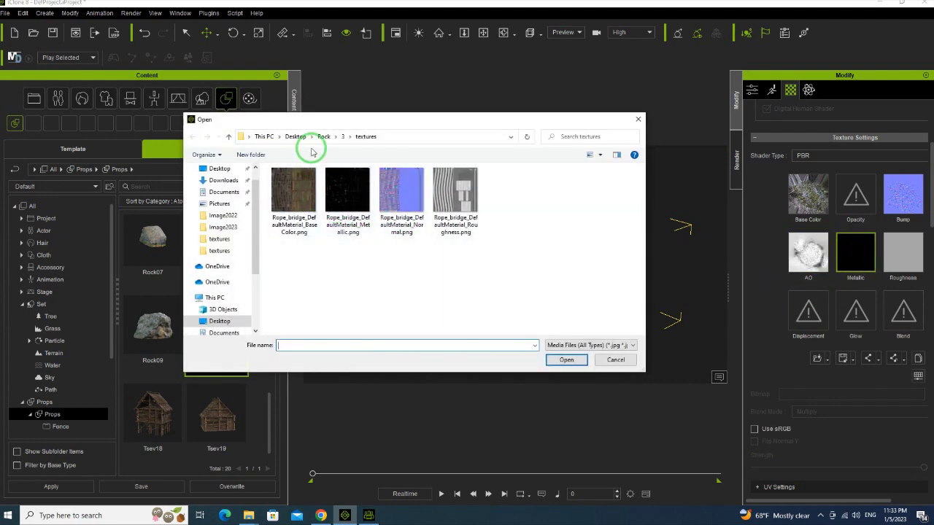
left_click(319, 137)
double_click(298, 255)
left_click(314, 195)
double_click(318, 197)
double_click(344, 201)
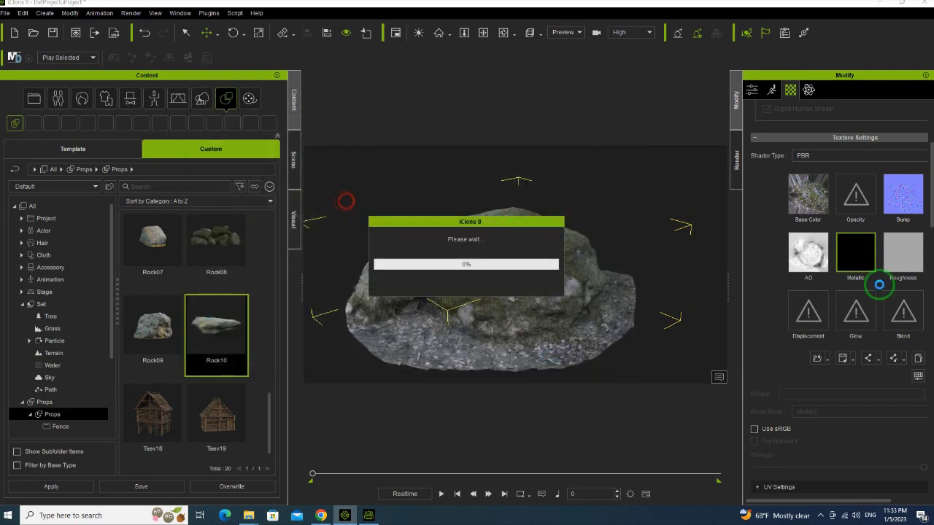
Load PM3D_Rock1_oPP_RoughnessUnlited.jpg from Rock/8/textures into the rock's Roughness channel and inspect the textured surface up close.
double_click(903, 255)
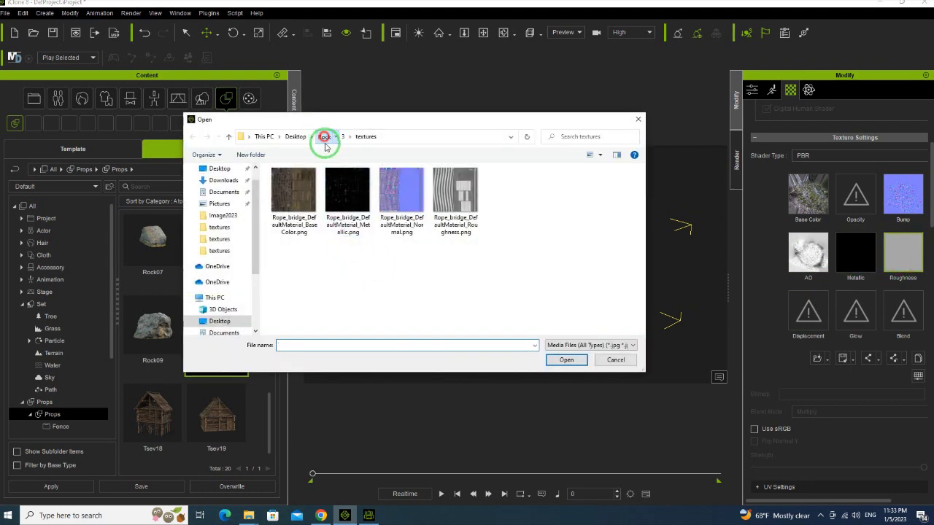
left_click(324, 137)
double_click(294, 255)
left_click(314, 195)
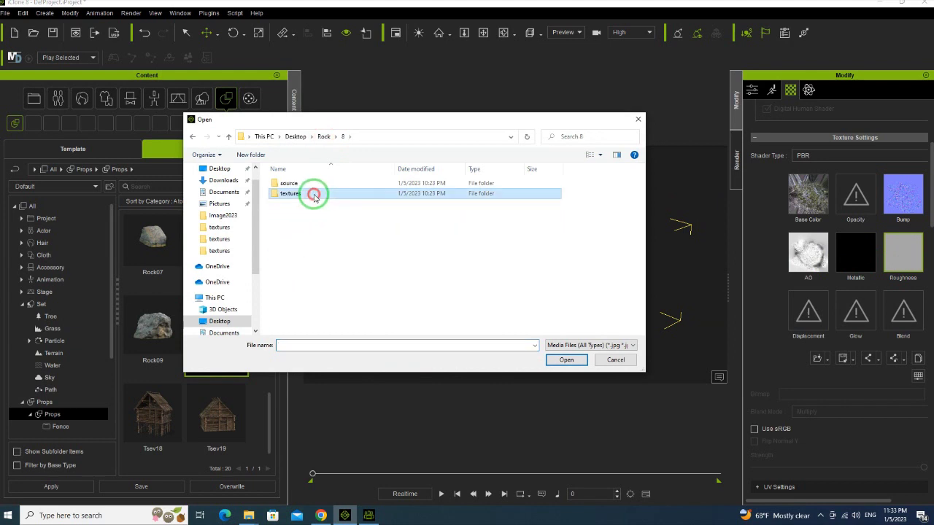
double_click(313, 196)
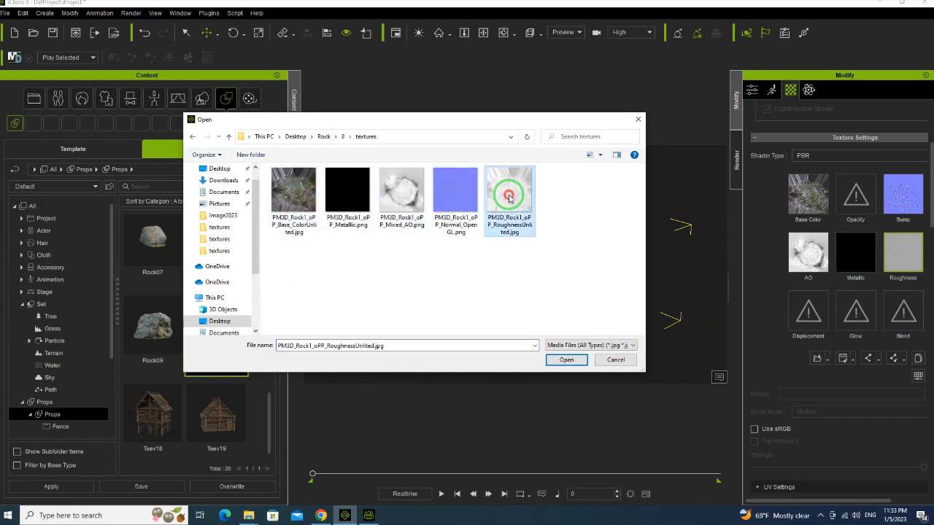
double_click(509, 197)
right_click_drag(427, 331, 632, 309)
scroll(532, 309, "up", 3)
middle_click_drag(468, 324, 475, 288)
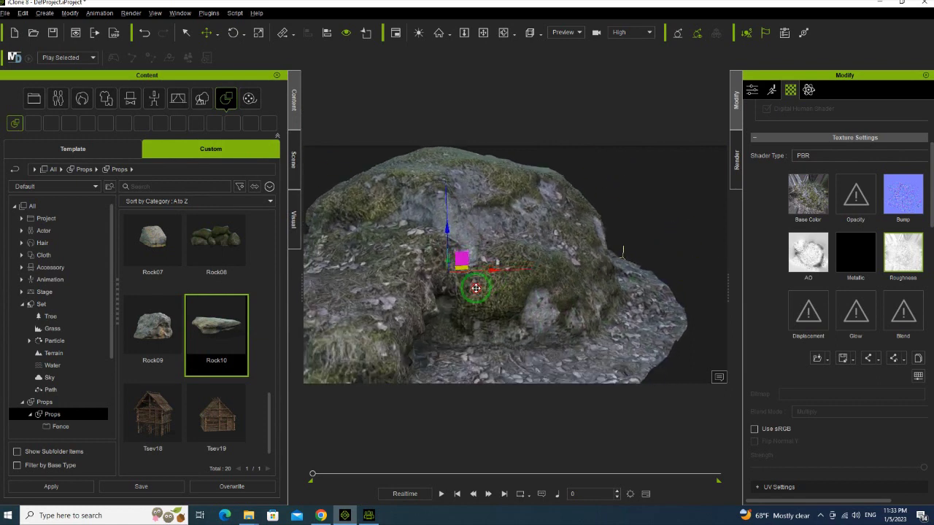
scroll(478, 289, "down", 5)
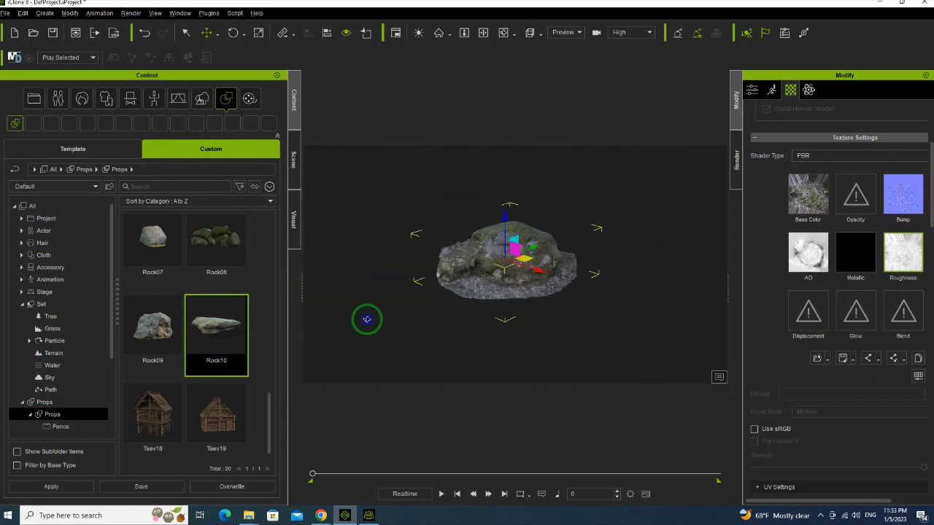
Show the grid and raise the rock to about Z 20.7 so its base rests on the floor.
right_click_drag(486, 289, 598, 231)
scroll(513, 255, "up", 1)
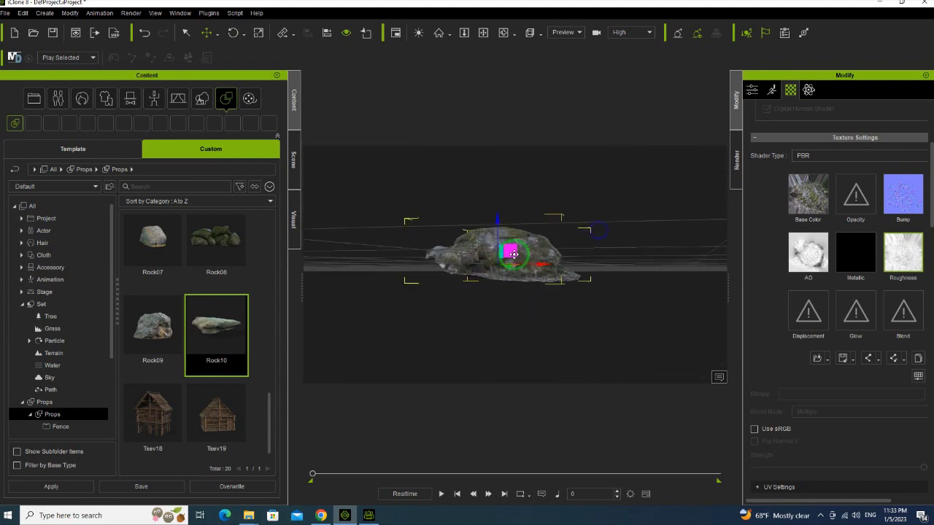
right_click_drag(500, 204, 591, 245)
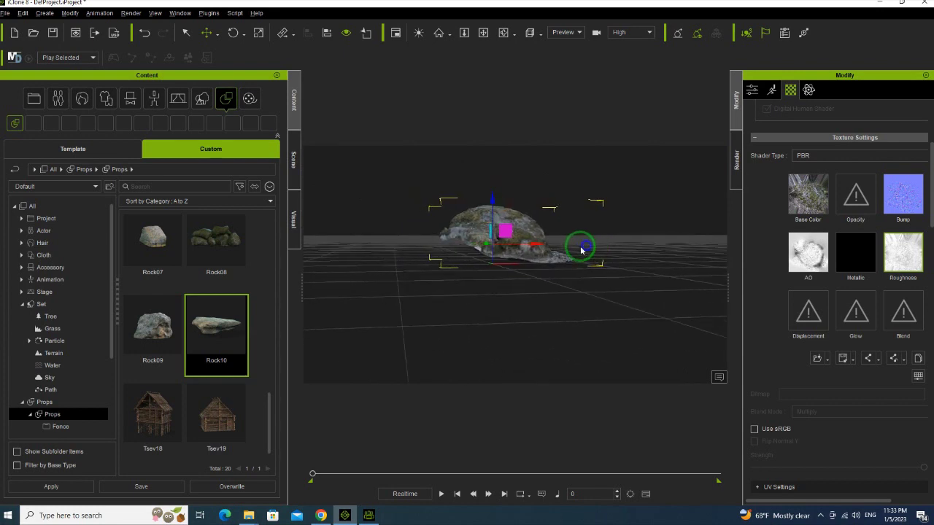
right_click_drag(523, 261, 494, 303)
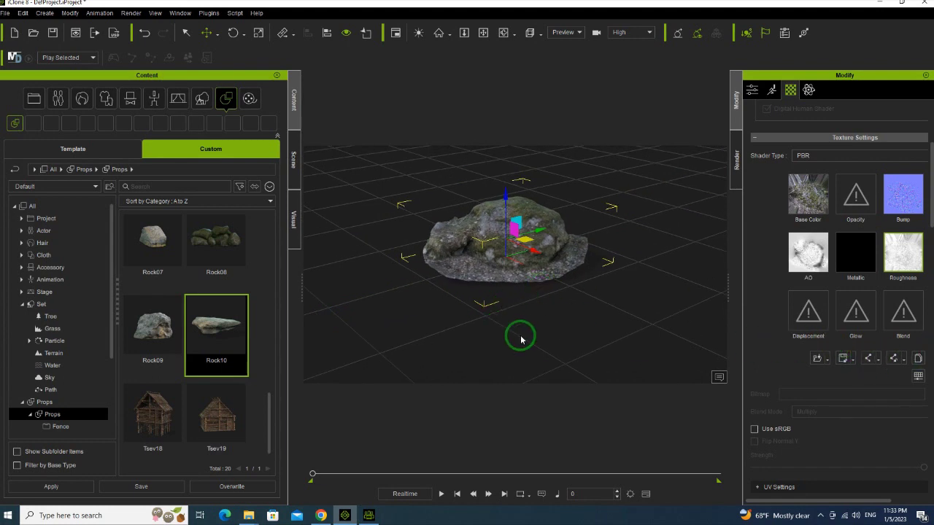
Frame the rock from its long side, hide the grid, and save it as custom prop Rock11 with asset type Props/Props.
key("f")
right_click_drag(565, 237, 498, 275)
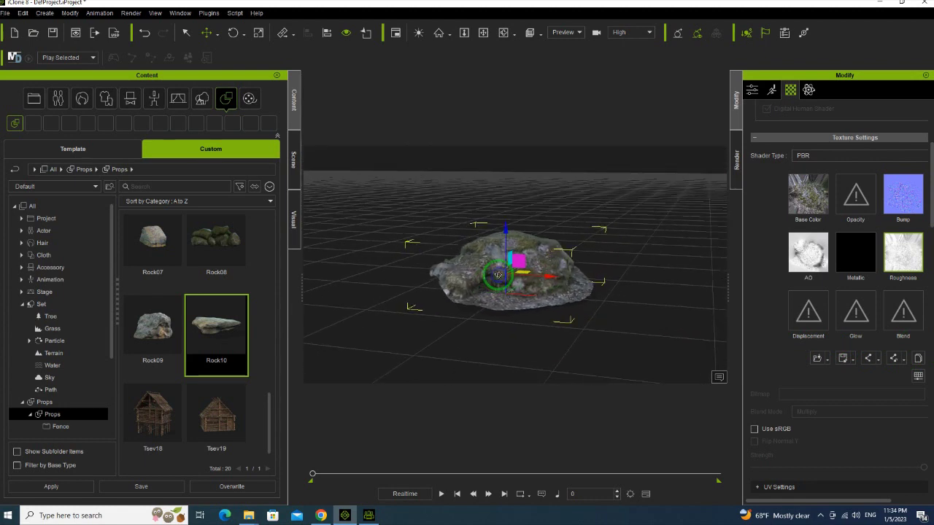
left_click(165, 484)
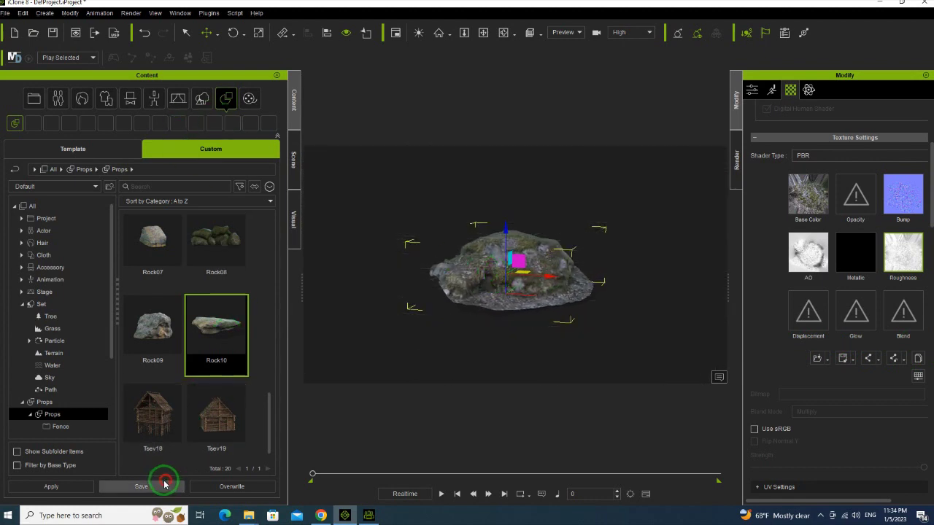
left_click(393, 257)
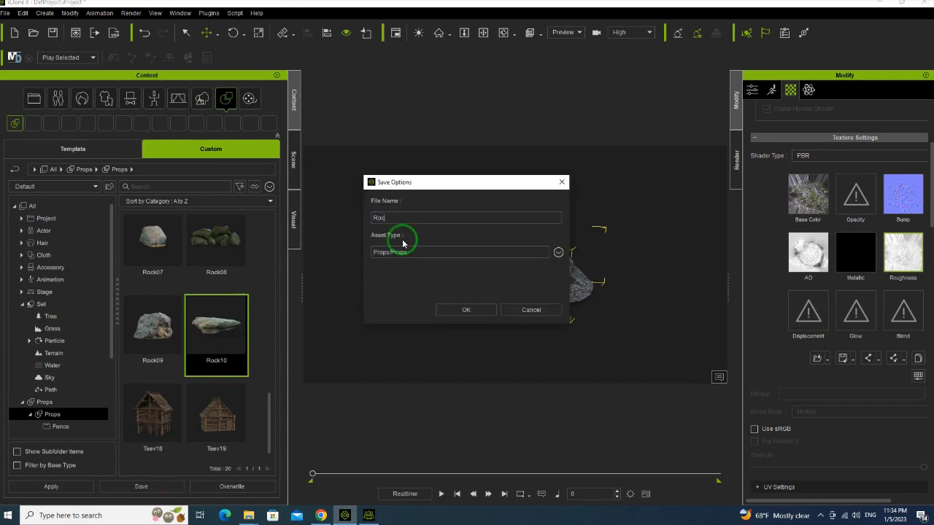
key("Return")
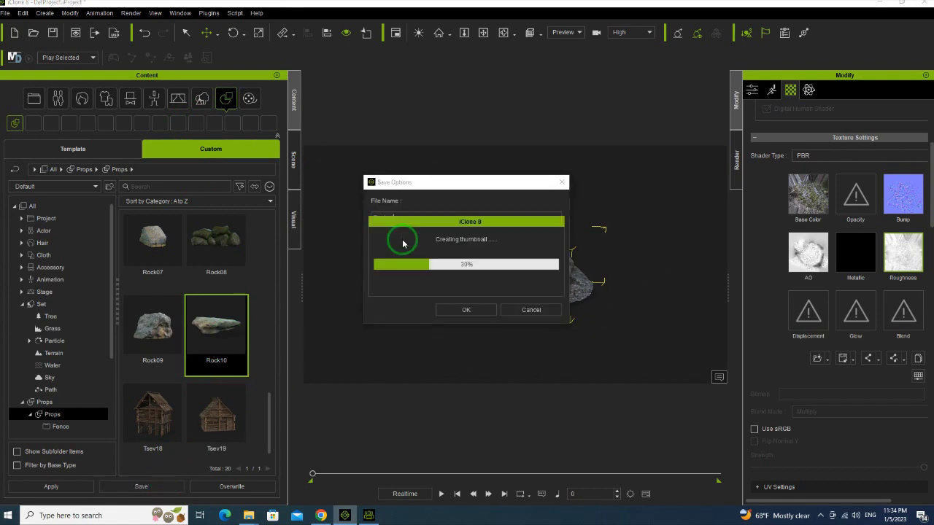
Select RockLOW in the scene list and delete it from the scene.
left_click(540, 251)
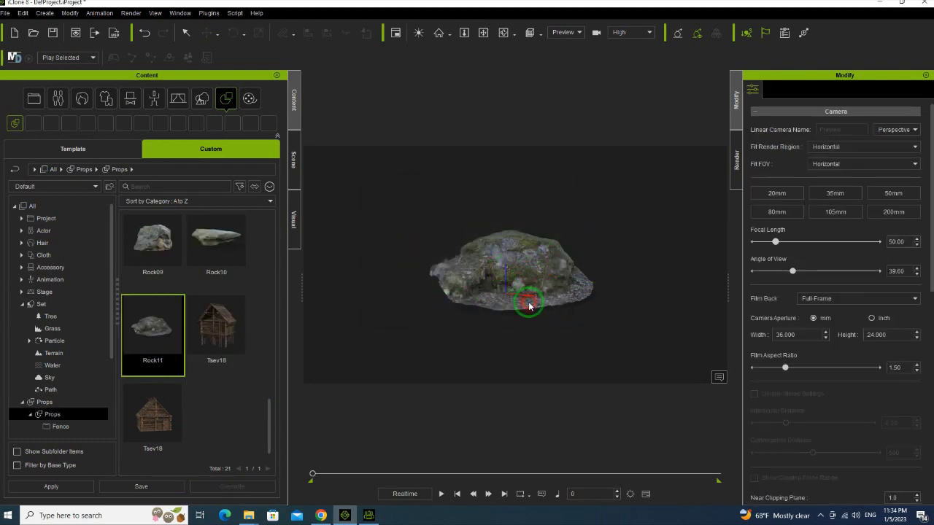
left_click(294, 162)
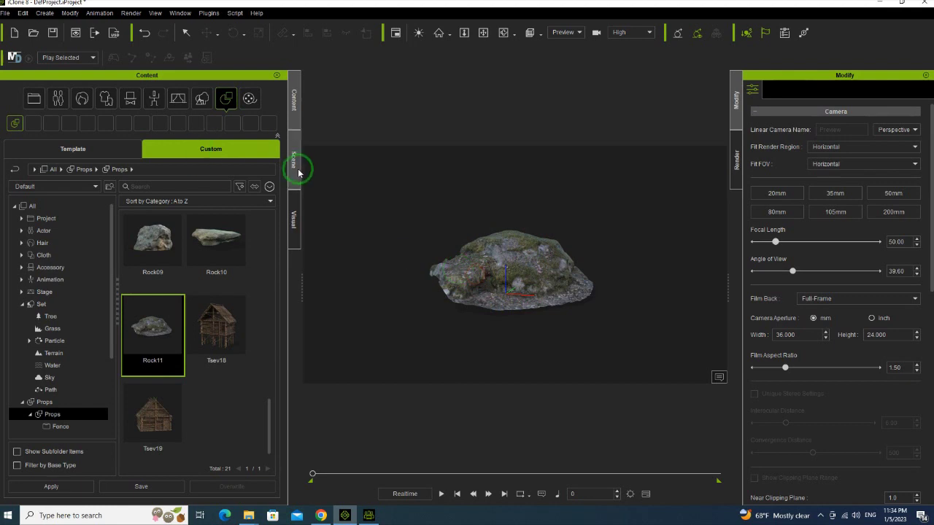
left_click(69, 248)
left_click(602, 337)
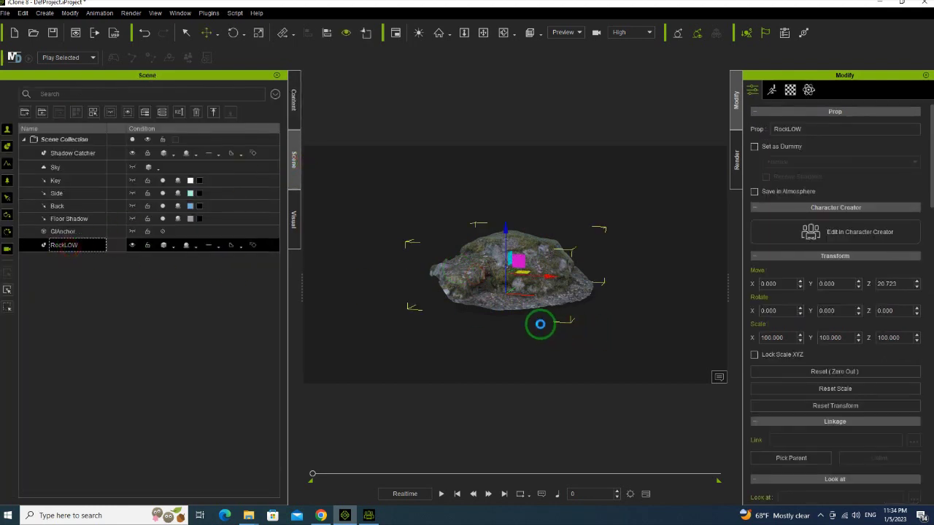
key("Delete")
left_click(369, 248)
Import frymburk_rock.FBX from Rock/9/source and inspect the textured rock.
left_click(5, 13)
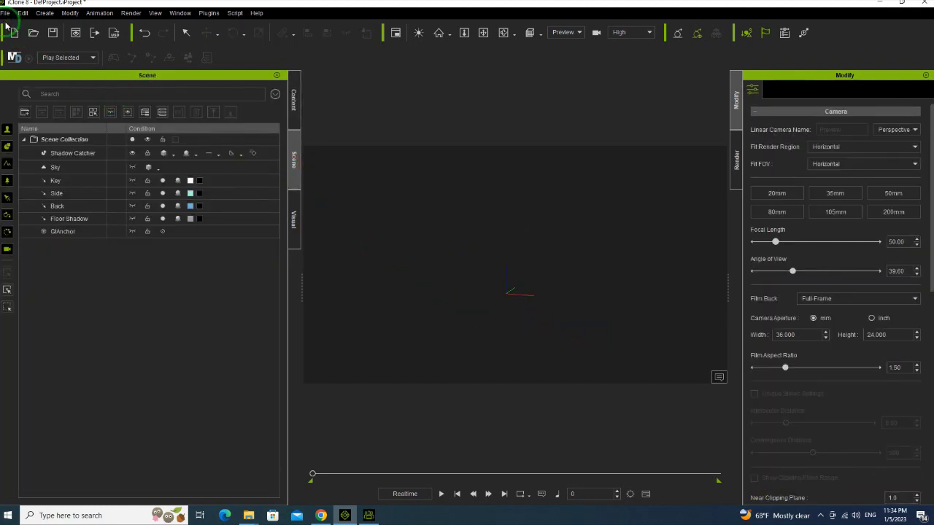
mouse_move(59, 82)
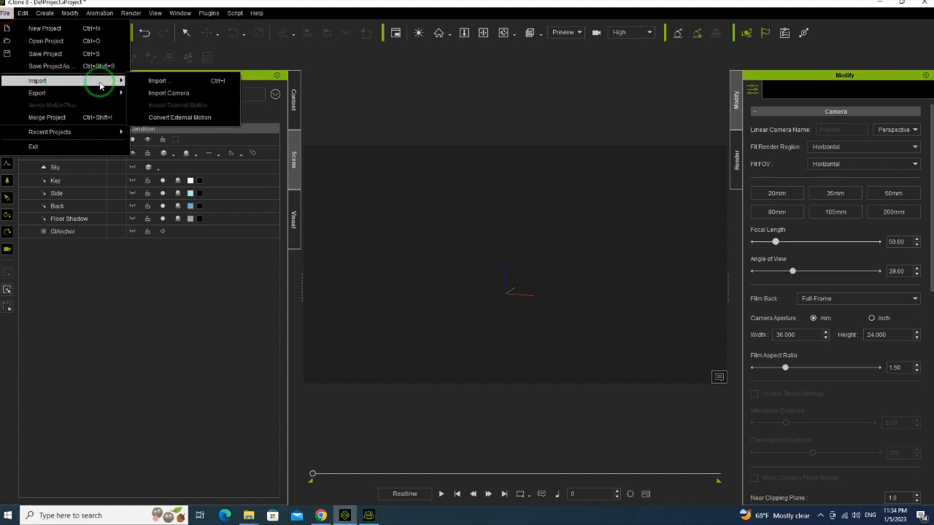
left_click(154, 80)
left_click(323, 136)
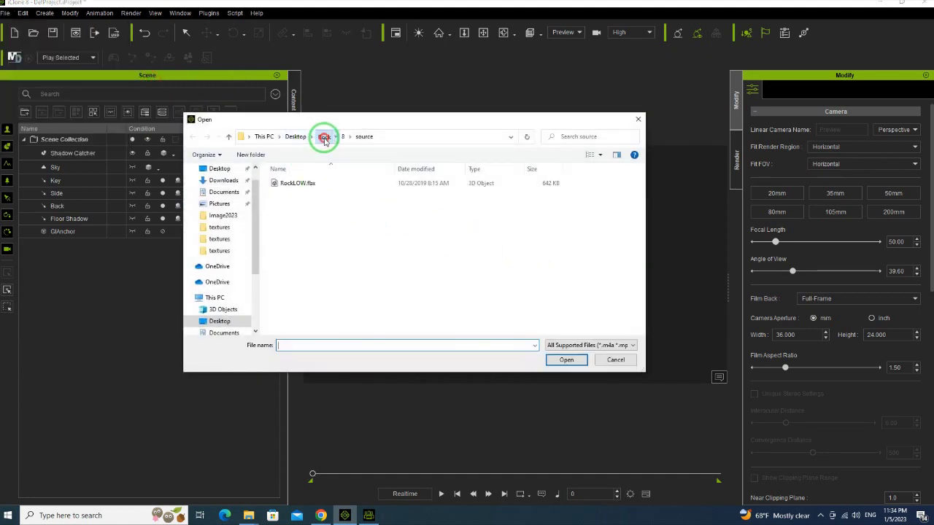
double_click(300, 263)
double_click(289, 183)
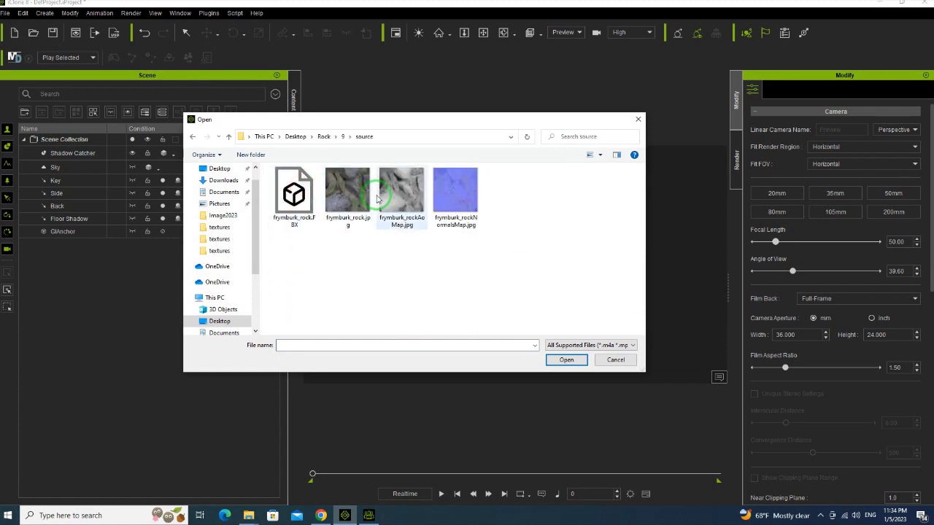
double_click(294, 193)
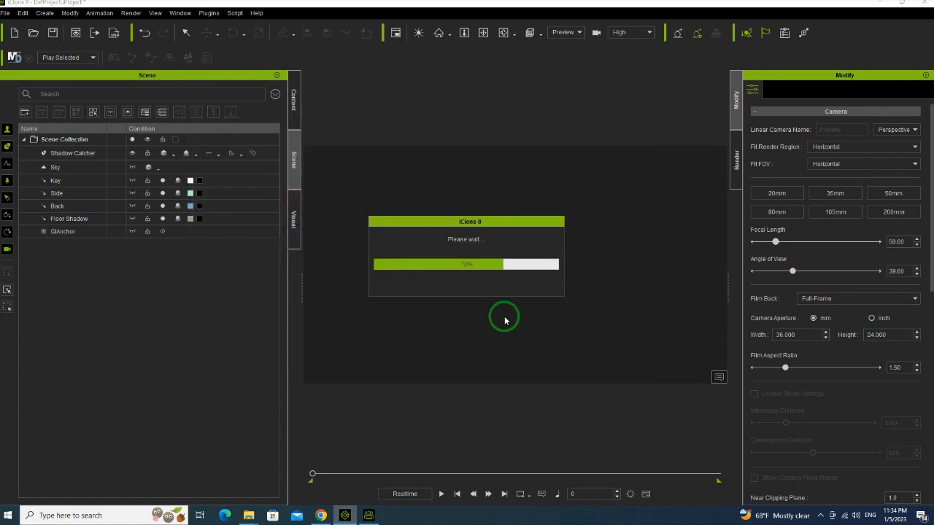
right_click_drag(513, 321, 531, 189)
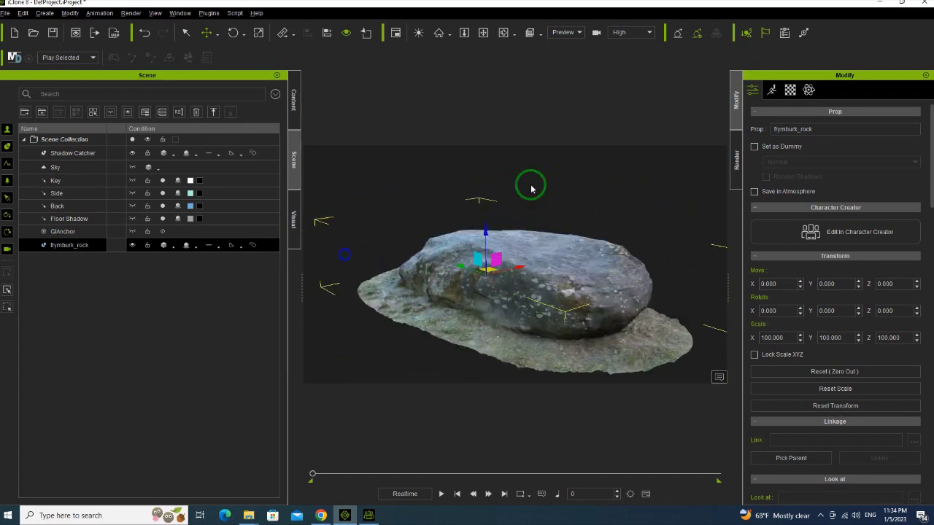
Switch to the desktop's Rock folder and open bridge_planks.blend from 5/source in Blender.
left_click(883, 5)
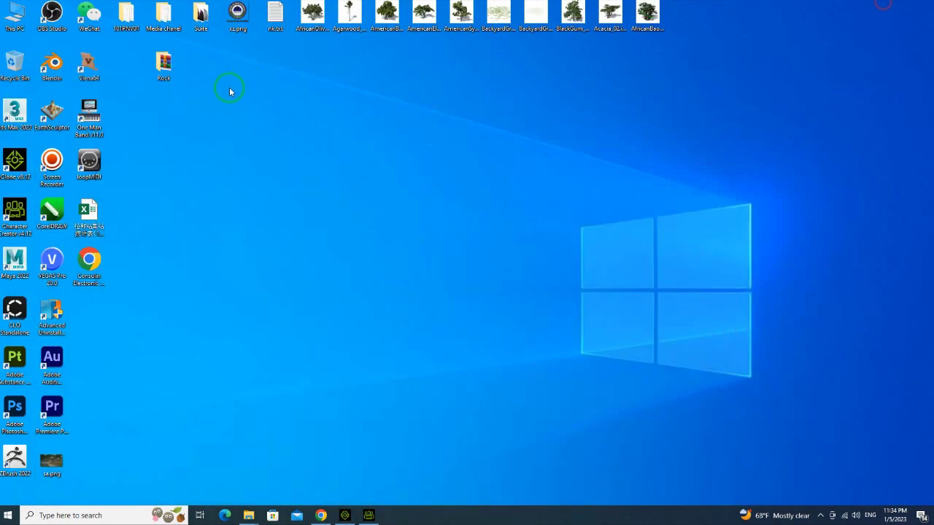
double_click(167, 71)
left_click(164, 87)
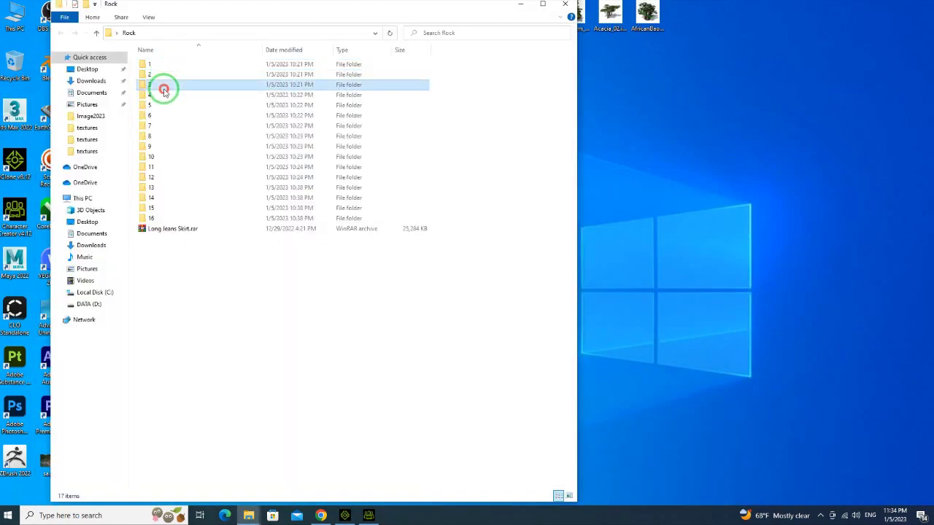
left_click(167, 77)
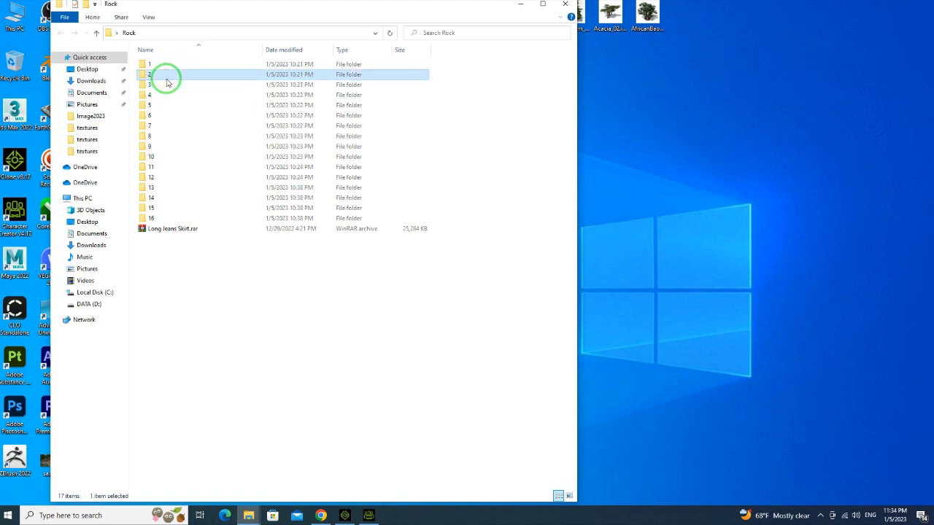
double_click(160, 105)
left_click(162, 65)
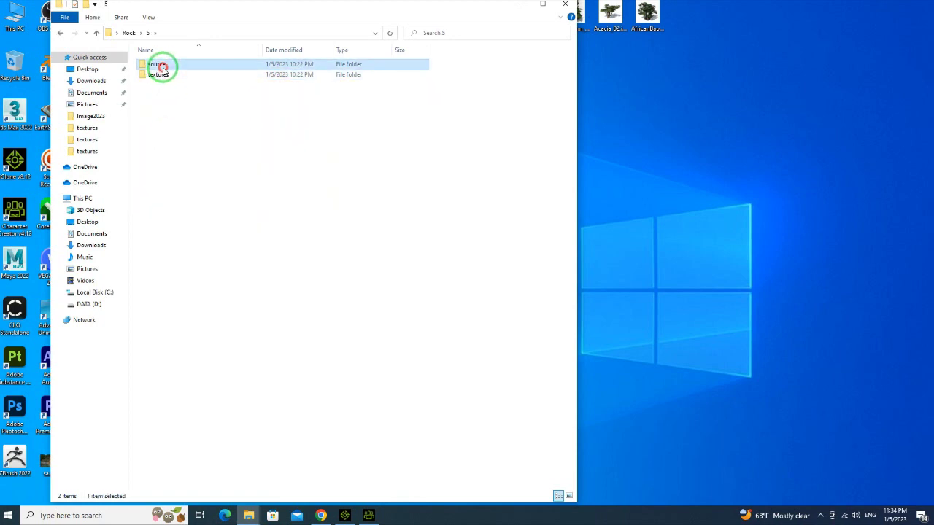
double_click(162, 67)
left_click(183, 64)
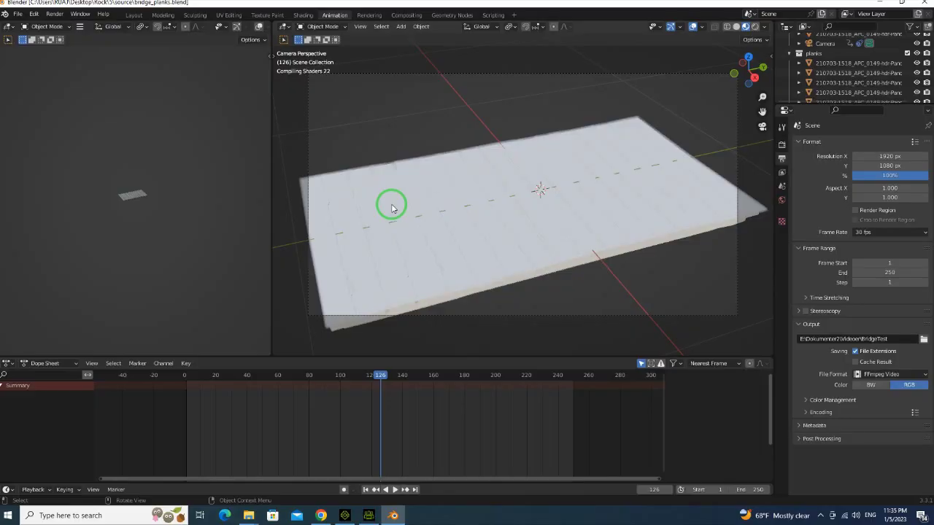
View the plank bridge from its short end and select all of its planks and supports.
scroll(587, 233, "down", 4)
scroll(569, 230, "up", 5)
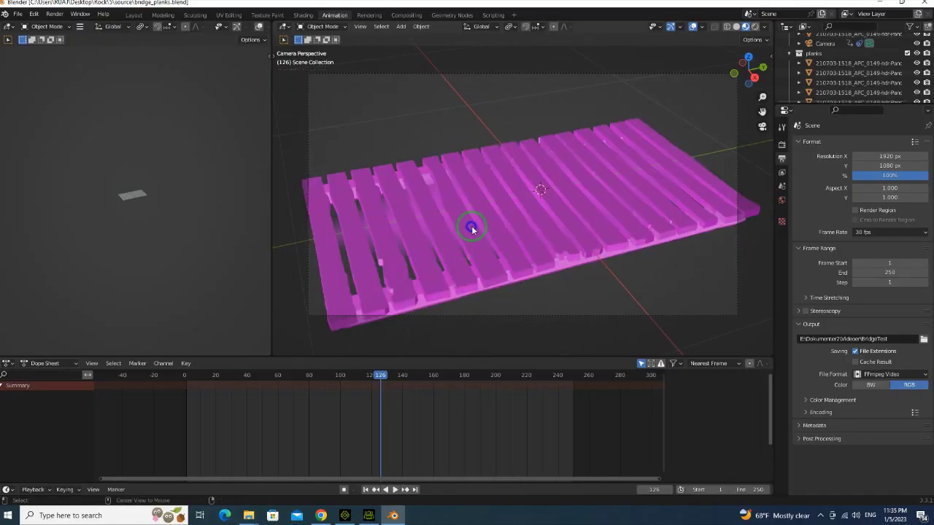
left_click_drag(746, 78, 331, 67)
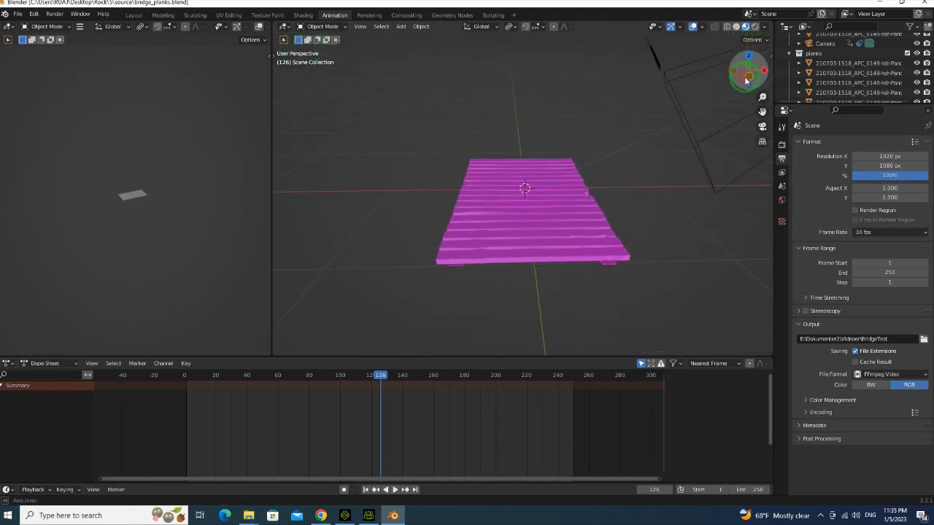
left_click(617, 241)
left_click(567, 212)
left_click(555, 173)
left_click(566, 164)
left_click_drag(654, 299, 344, 118)
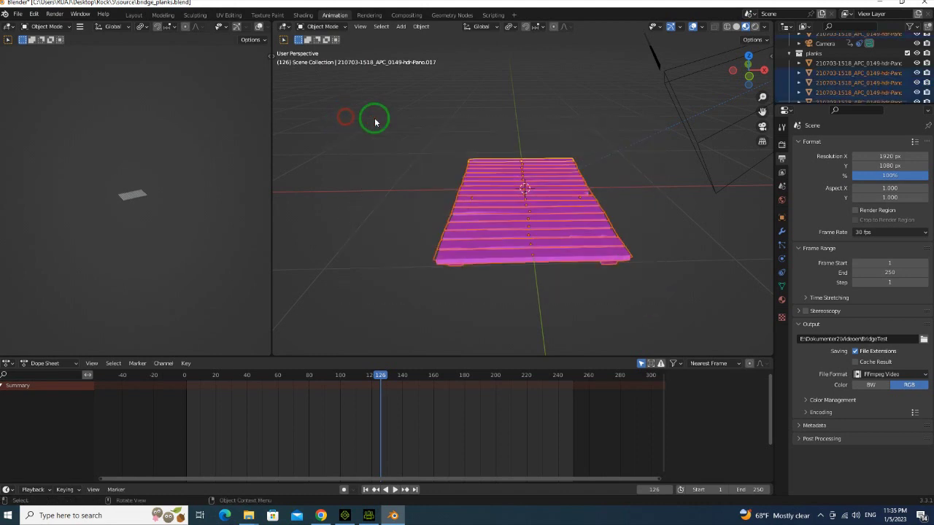
Export the bridge in Wavefront OBJ format as bridge_planks.obj to the Rock folder on the desktop.
left_click(16, 14)
mouse_move(55, 148)
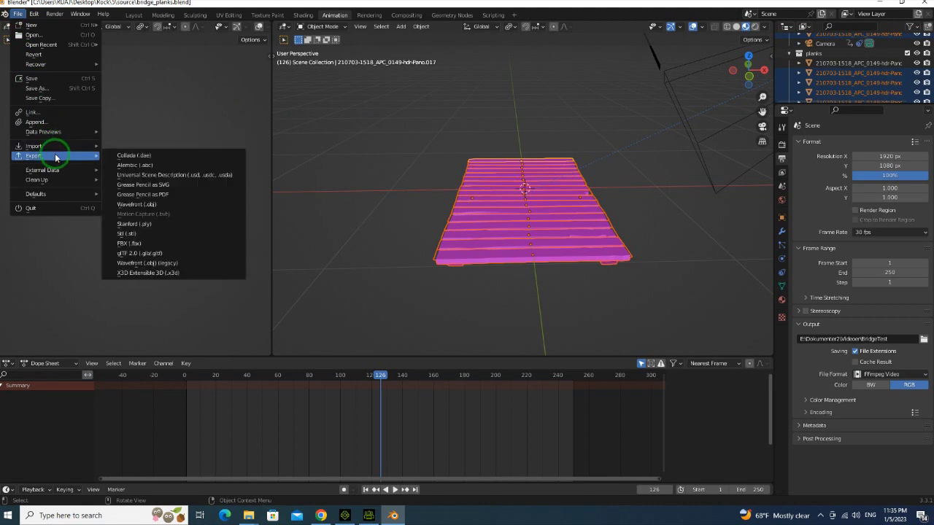
left_click(150, 204)
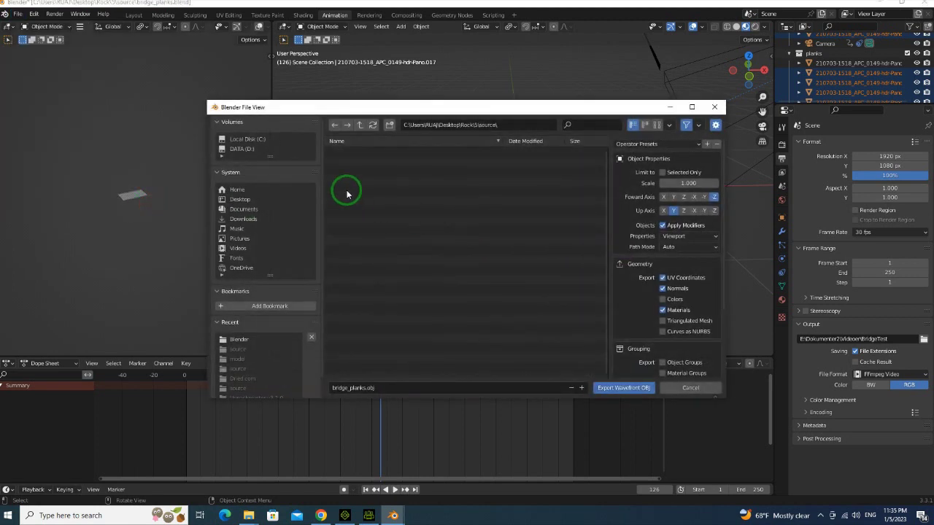
left_click(243, 200)
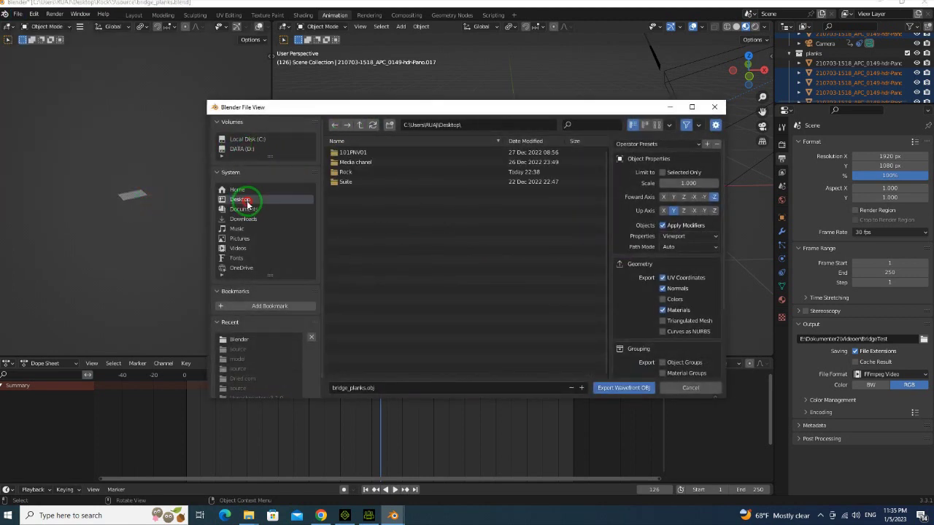
left_click(347, 172)
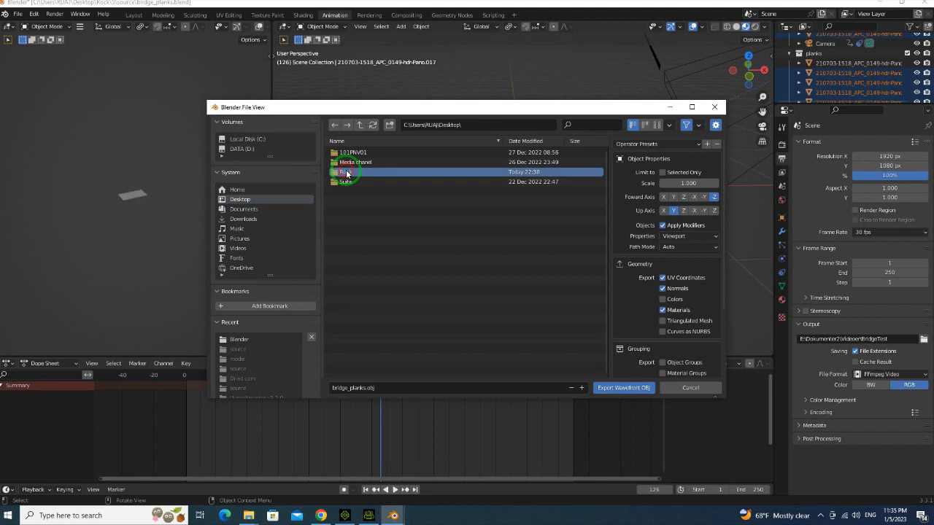
double_click(346, 173)
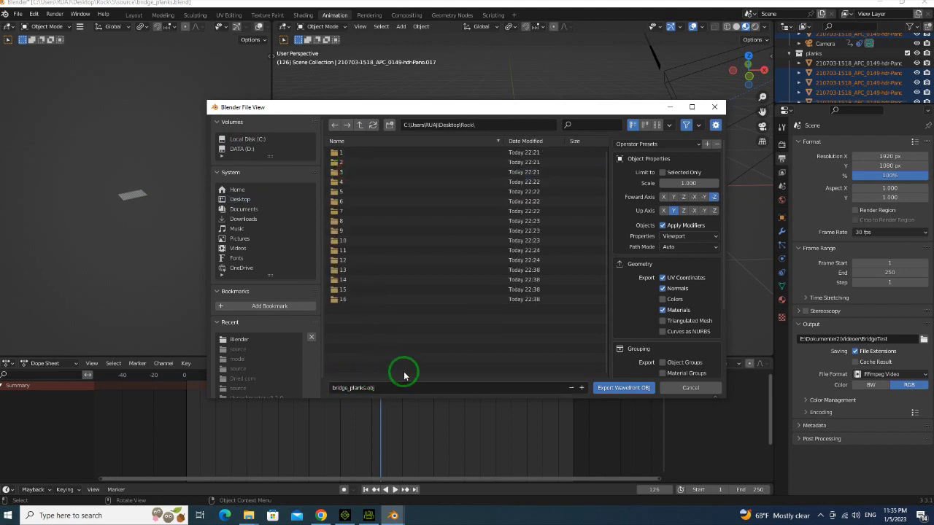
left_click(611, 394)
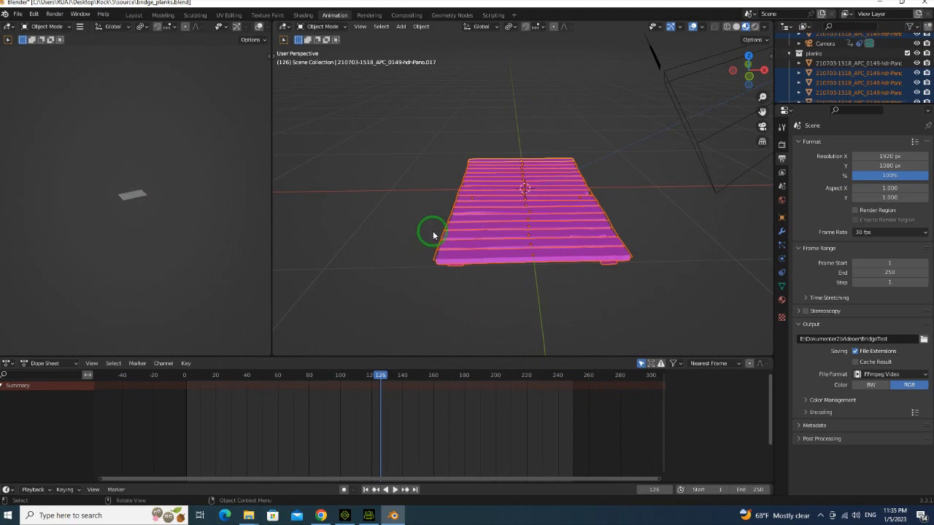
Switch to File Explorer and locate the exported bridge_planks.obj in the Rock folder.
left_click(881, 5)
left_click(59, 33)
left_click(59, 34)
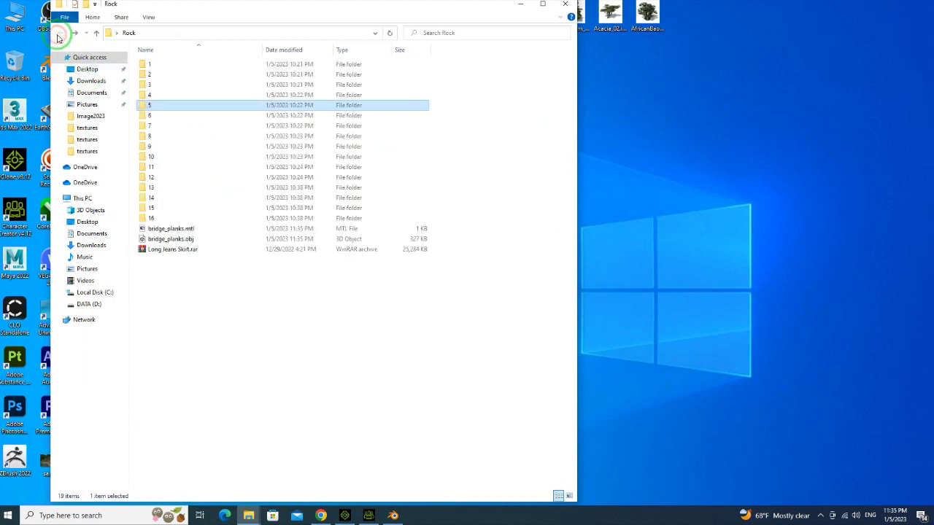
left_click(181, 241)
Switch to iClone and delete frymburk_rock from the scene.
left_click(346, 509)
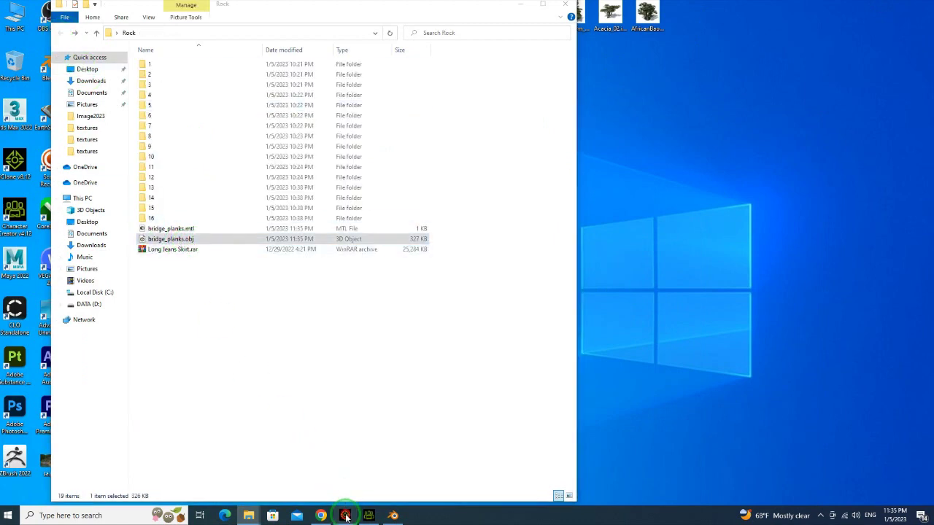
left_click(421, 350)
key("Delete")
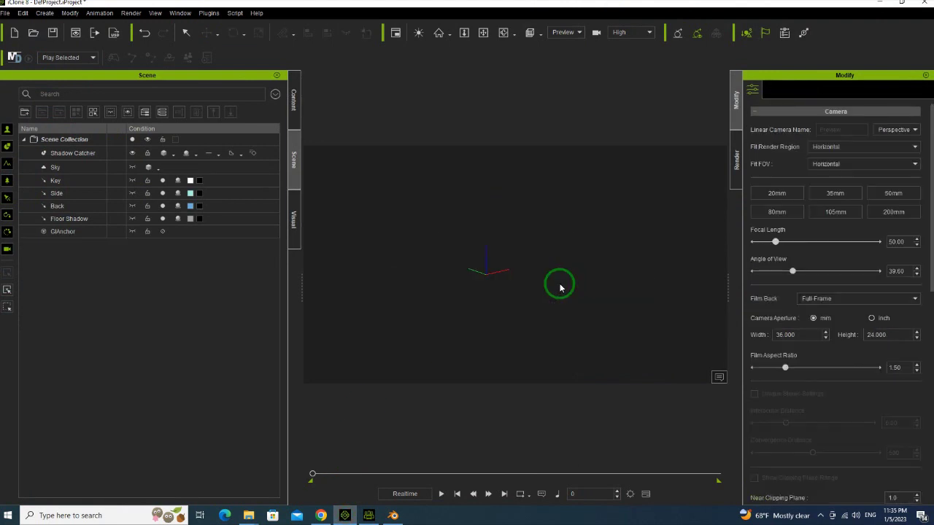
Import bridge_planks.obj from the Rock folder.
key("ctrl+o")
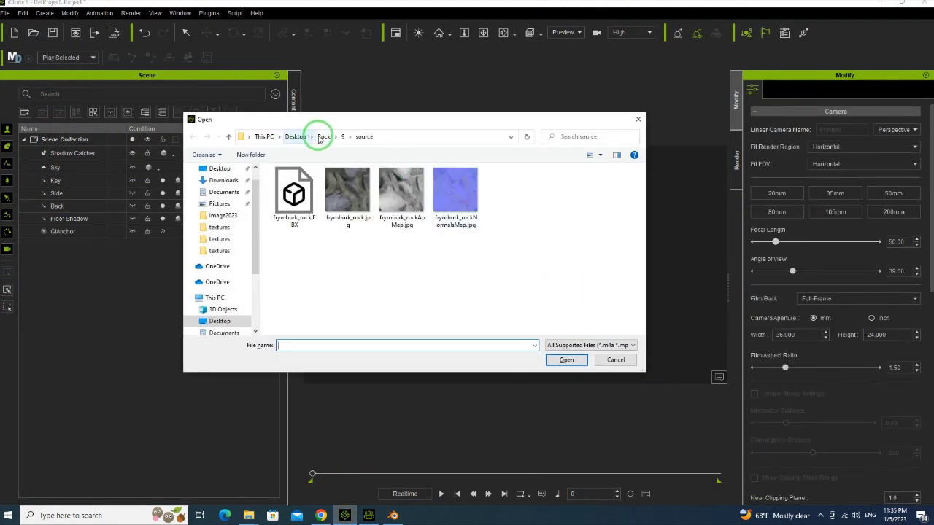
left_click(320, 136)
scroll(307, 267, "down", 3)
double_click(313, 327)
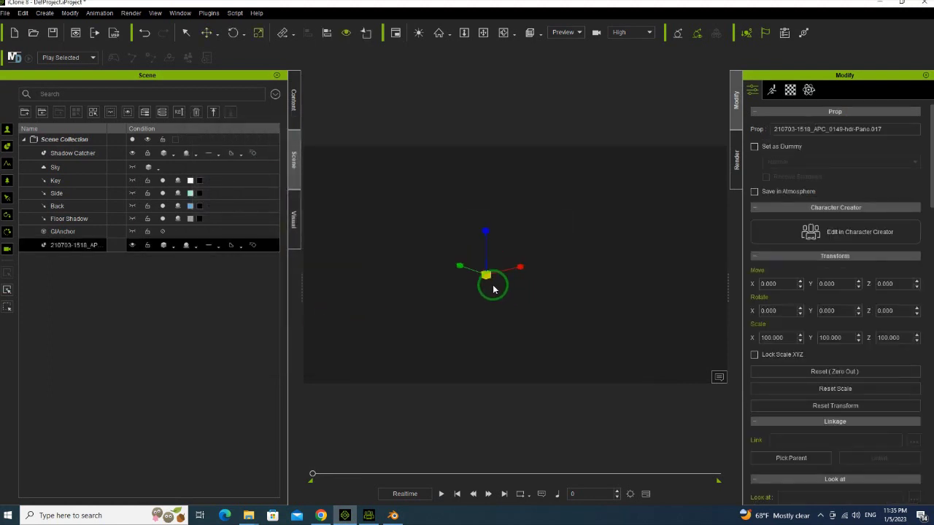
Scale the imported bridge up uniformly to about 13495 on all axes and view it from the side.
left_click_drag(486, 275, 542, 297)
left_click_drag(549, 253, 817, 155)
right_click_drag(614, 237, 790, 397)
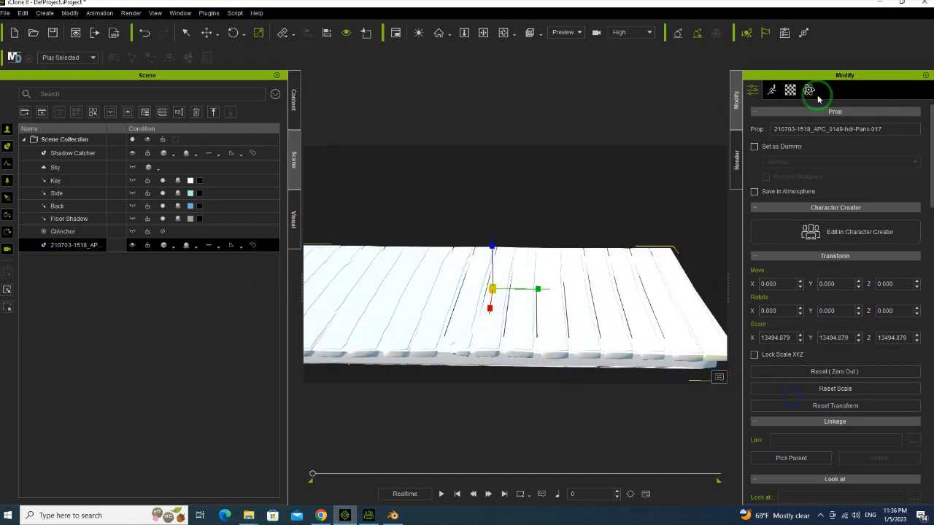
Load the wood plank texture from the Rock/5 folder into the bridge's Base Color channel and inspect the plank edges up close.
left_click(790, 90)
left_click(806, 197)
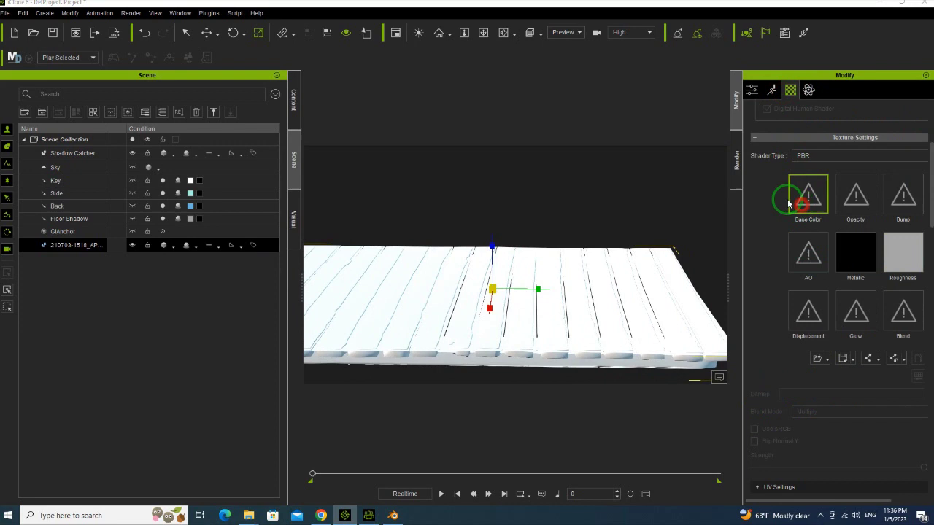
left_click(787, 204)
left_click(296, 137)
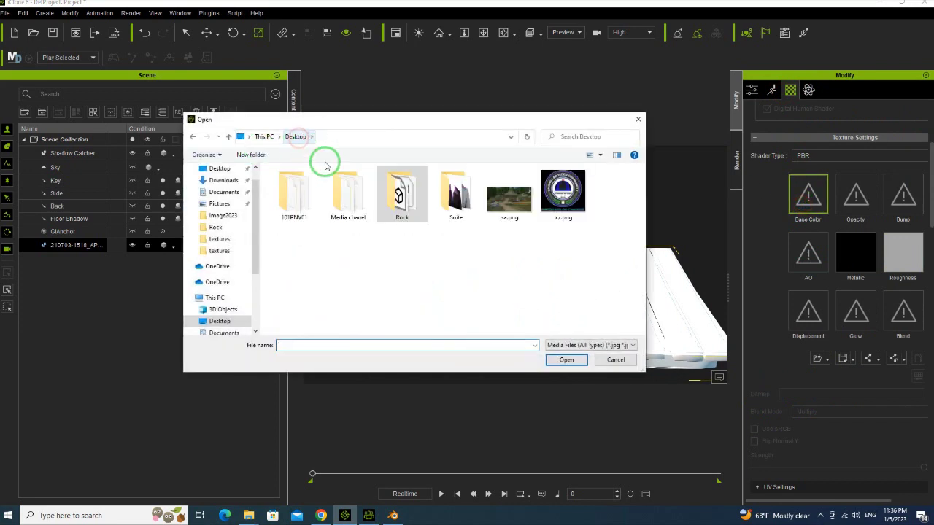
double_click(402, 200)
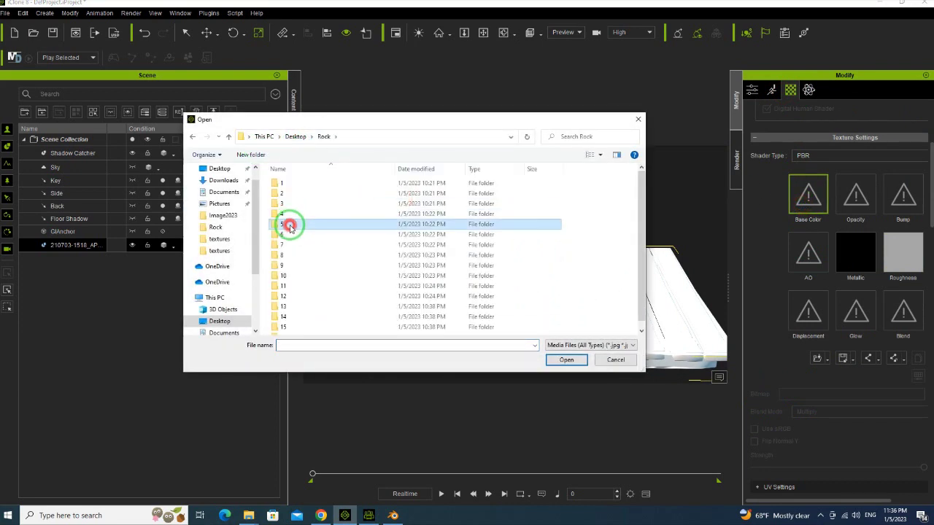
double_click(292, 222)
double_click(294, 197)
double_click(312, 198)
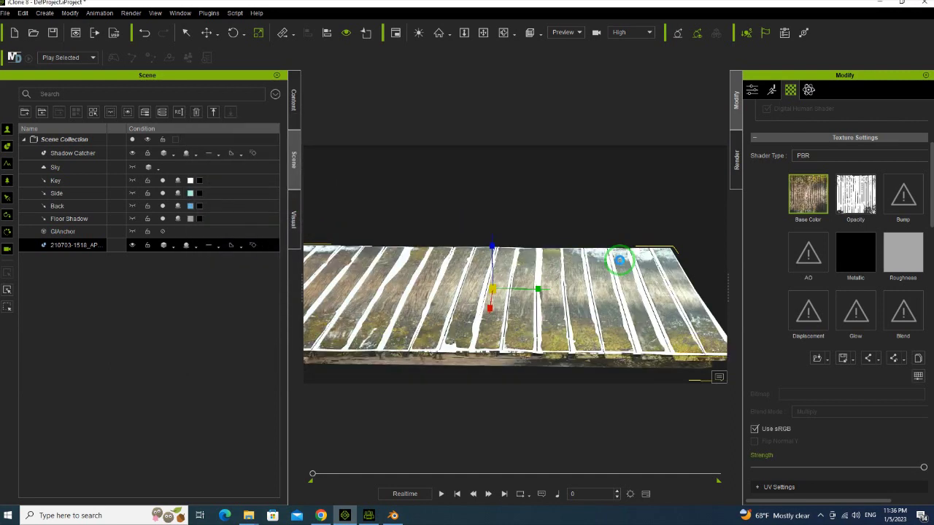
right_click_drag(563, 270, 404, 189)
middle_click_drag(513, 348, 483, 280)
scroll(487, 294, "up", 5)
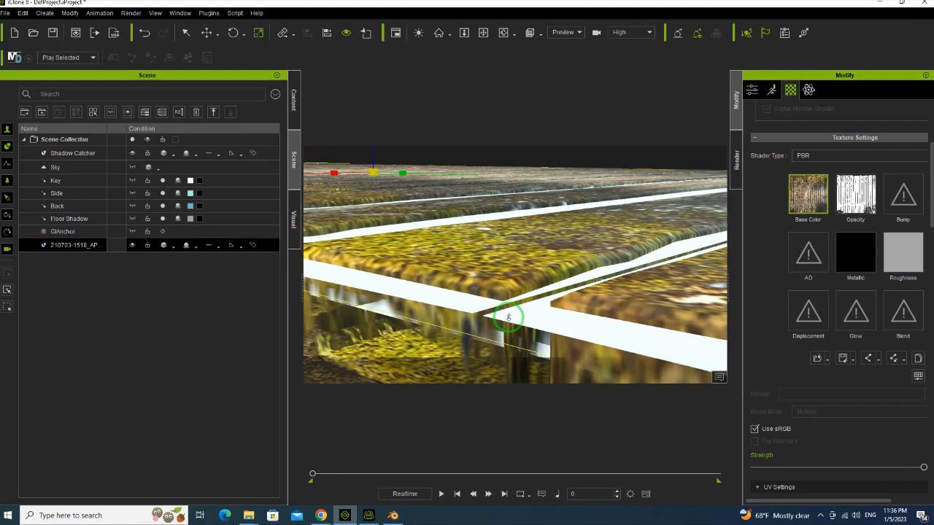
scroll(508, 318, "down", 5)
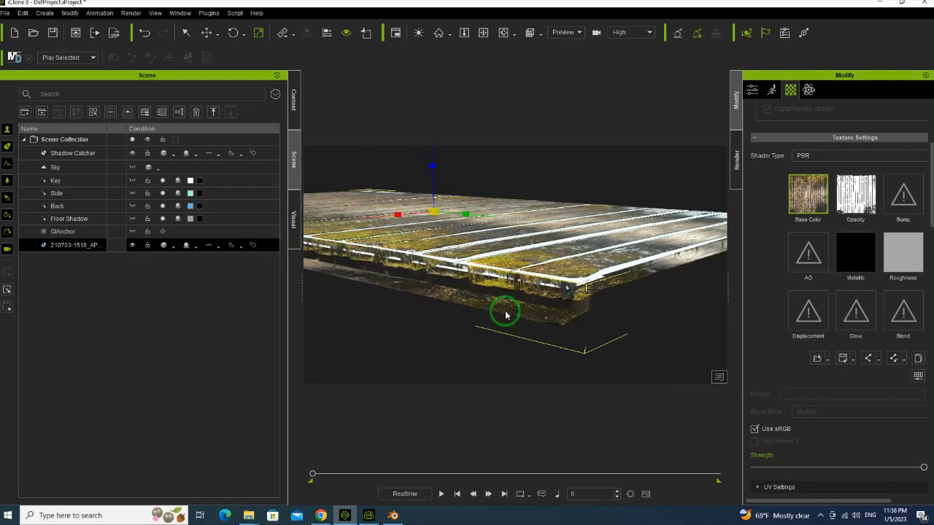
Switch to Blender, view the selected planks up close and open them in the Modeling workspace.
left_click(393, 515)
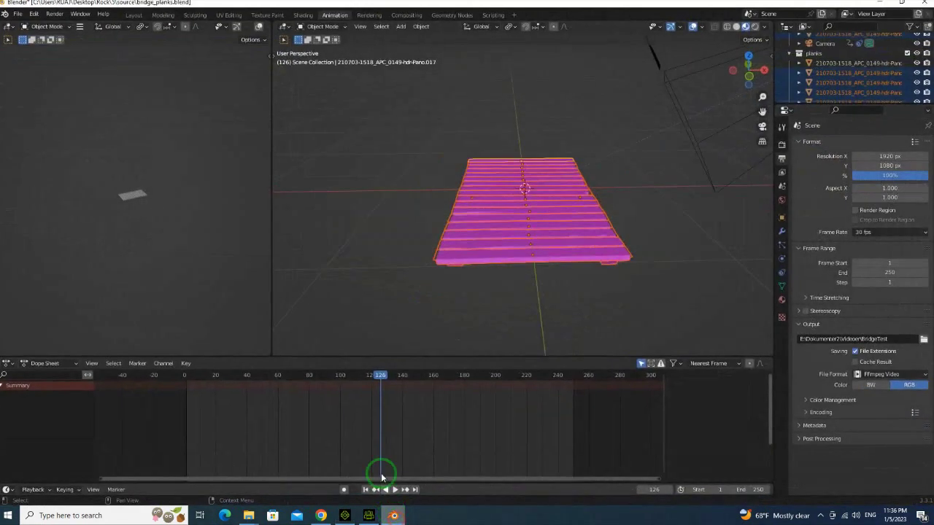
scroll(476, 308, "up", 4)
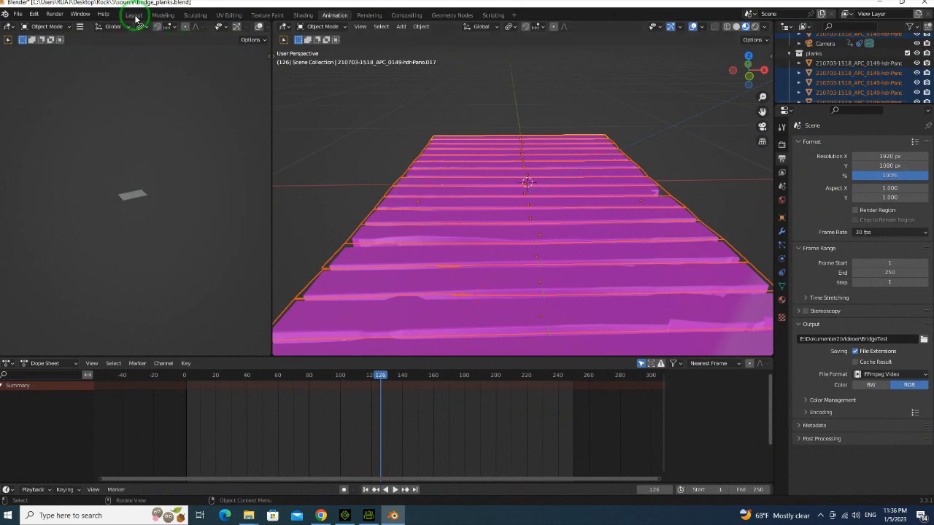
left_click(163, 15)
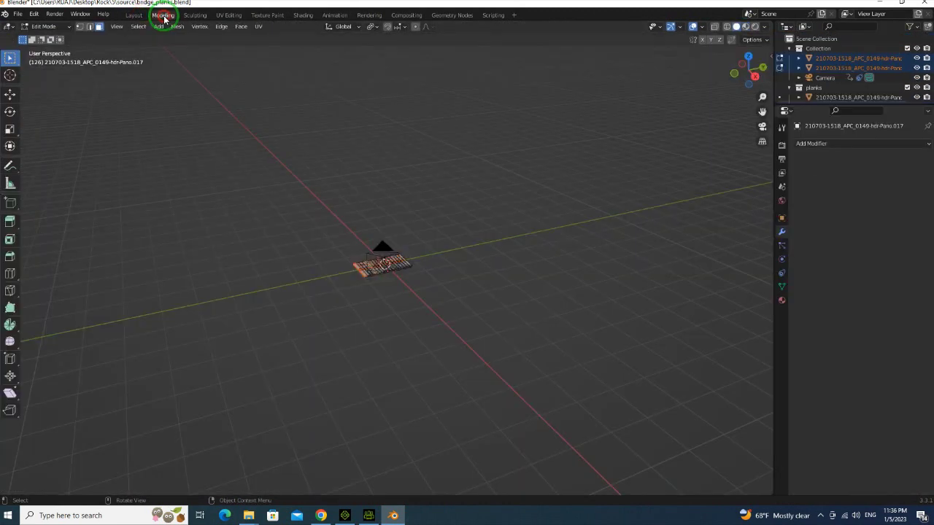
Return to the Layout workspace and examine the planks through the camera at different distances.
left_click(133, 15)
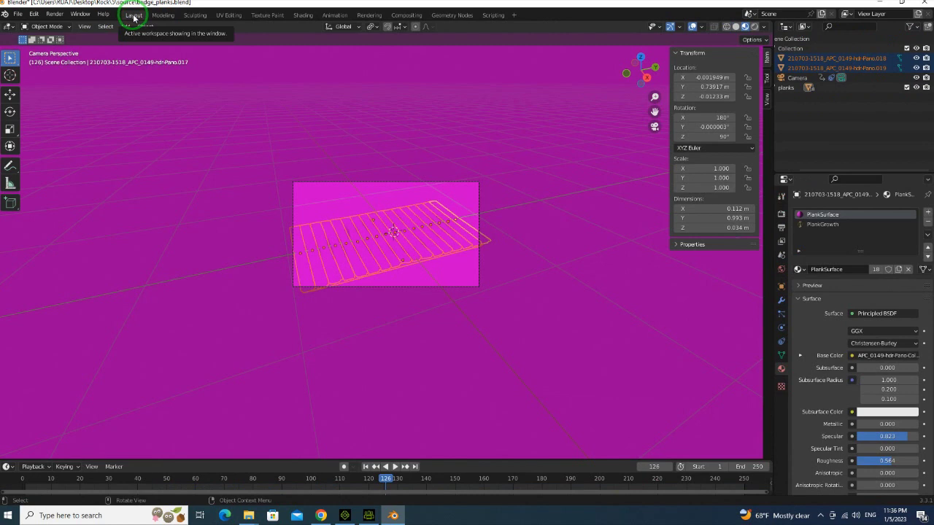
scroll(413, 206, "down", 2)
scroll(413, 204, "up", 3)
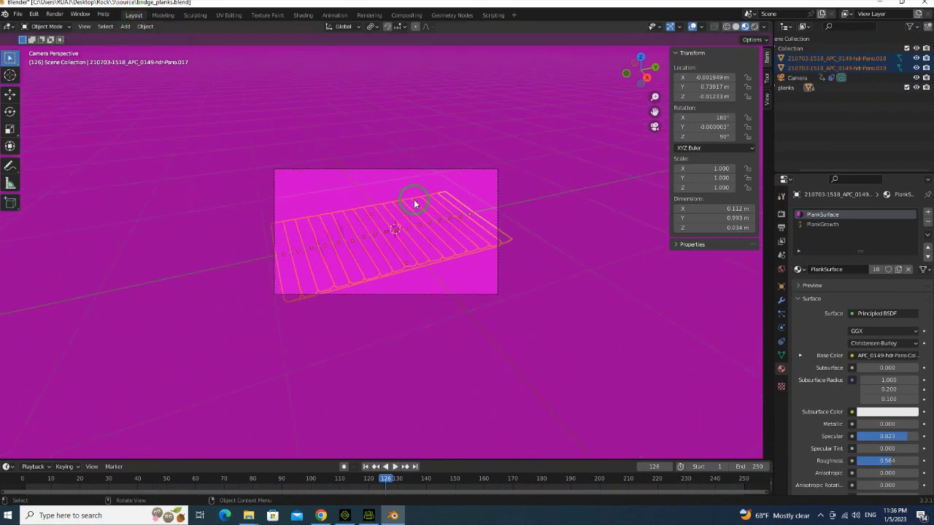
scroll(451, 177, "up", 3)
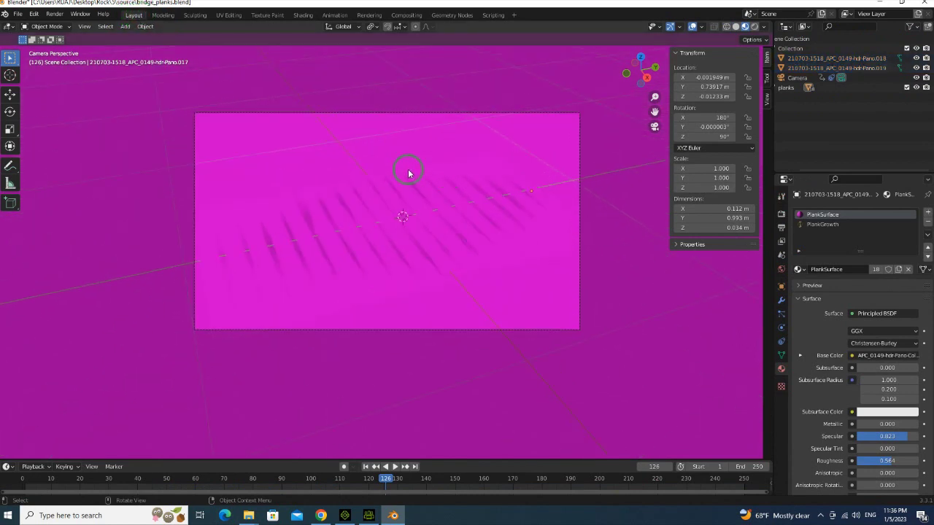
scroll(408, 173, "down", 5)
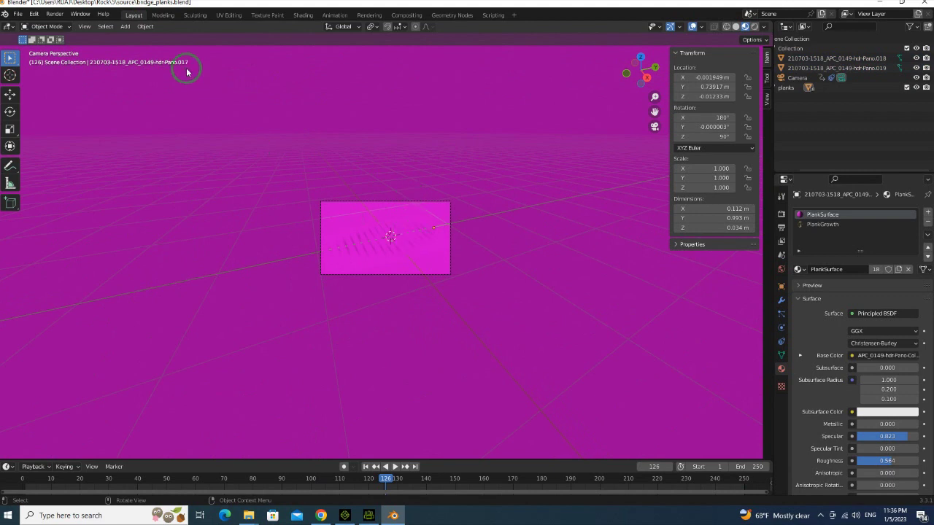
Inspect the untextured planks in the Modeling workspace, selecting individual planks in Object Mode and viewing their ends and edges.
left_click(162, 16)
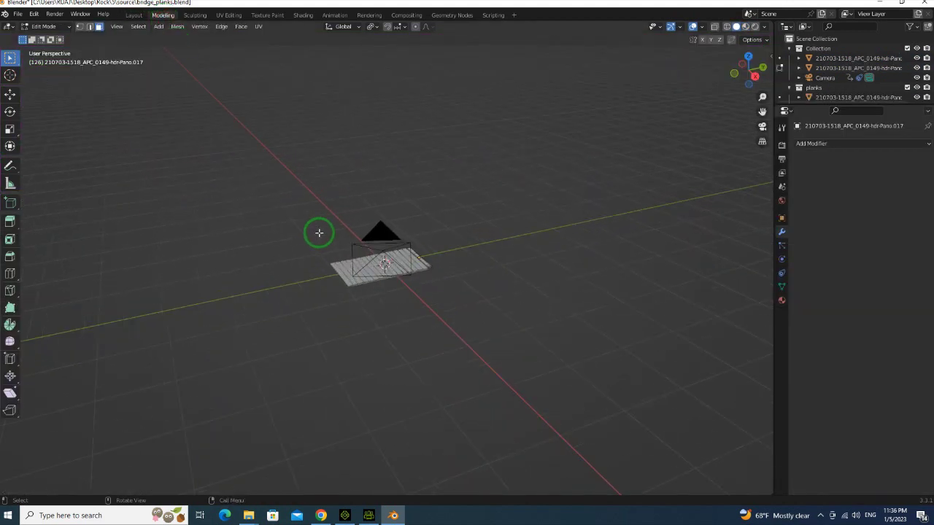
scroll(340, 262, "up", 4)
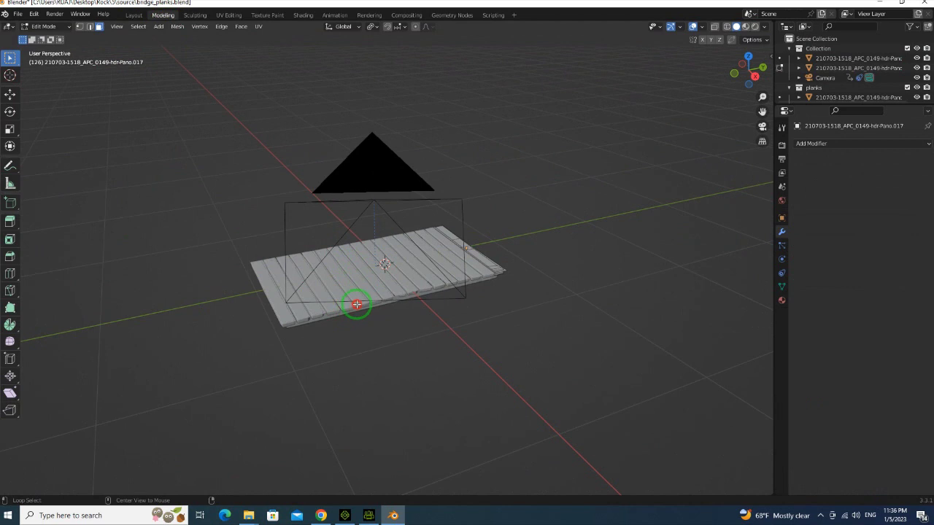
left_click_drag(735, 86, 35, 62)
scroll(431, 328, "up", 6)
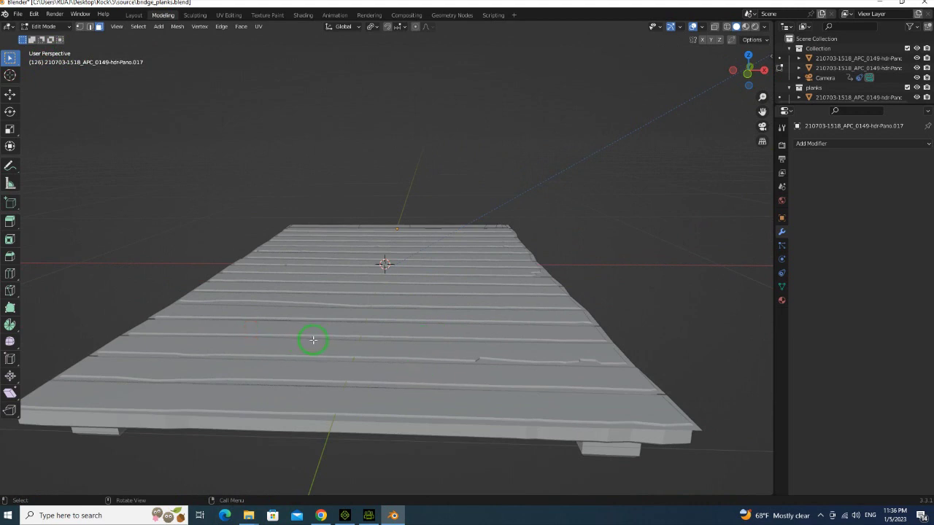
key("Tab")
left_click(351, 319)
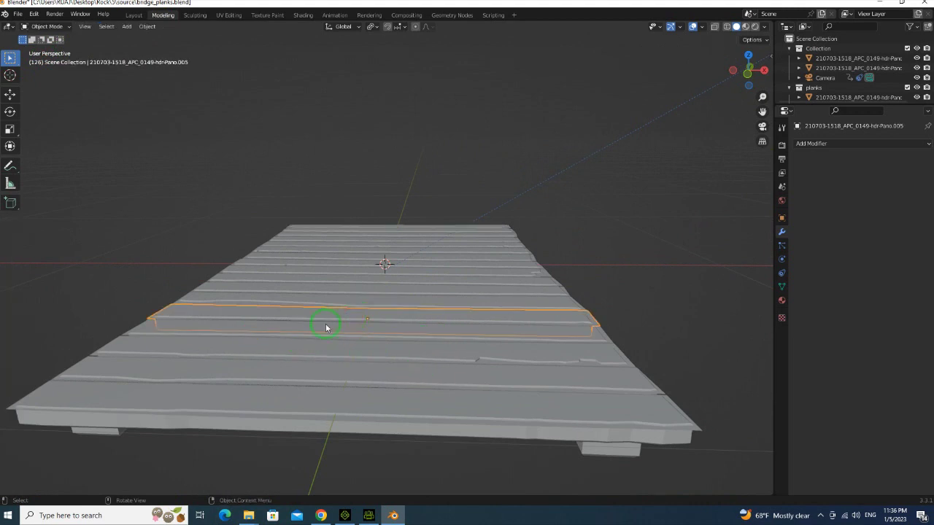
left_click_drag(748, 70, 775, 41)
left_click_drag(5, 41, 421, 258)
left_click(223, 354)
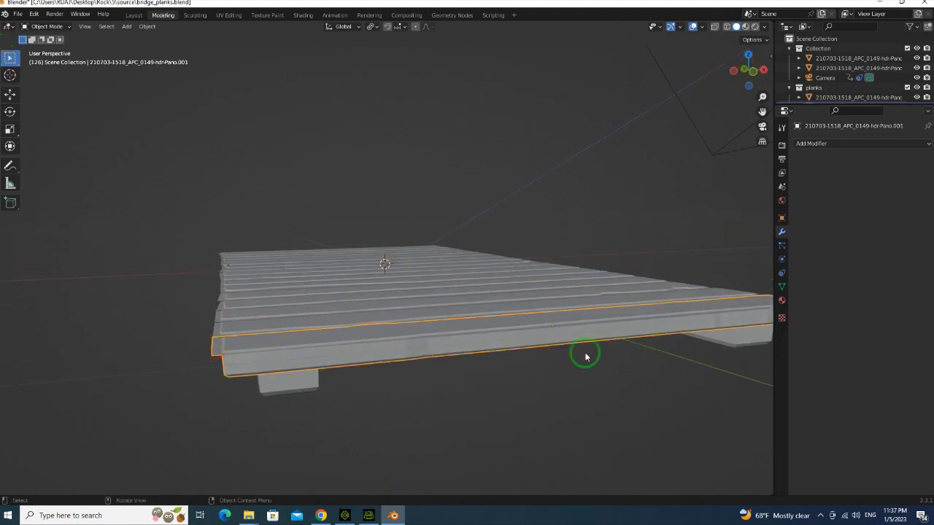
Switch to iClone and load APC_0149-hdr-Pano-Normal2_copy.jpg from the Rock/5/textures folder into the bridge's Bump channel as a normal map.
left_click(345, 515)
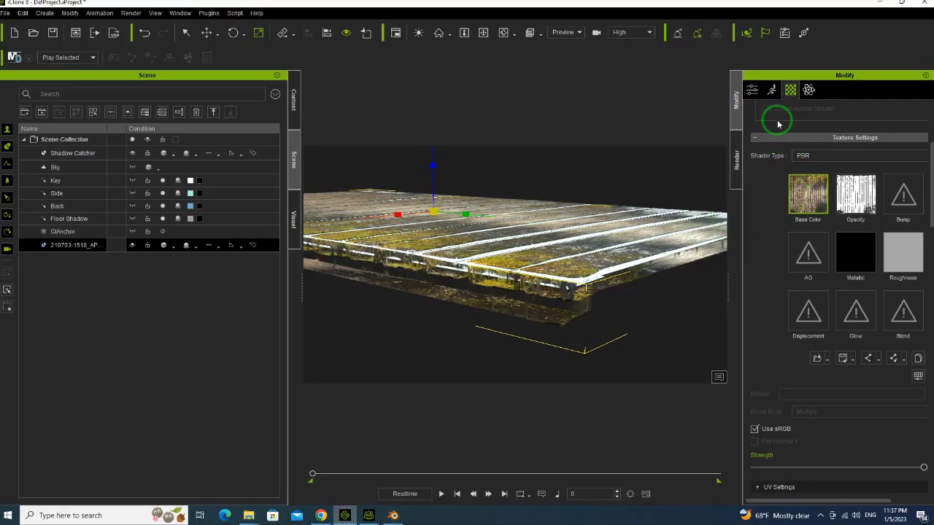
double_click(903, 194)
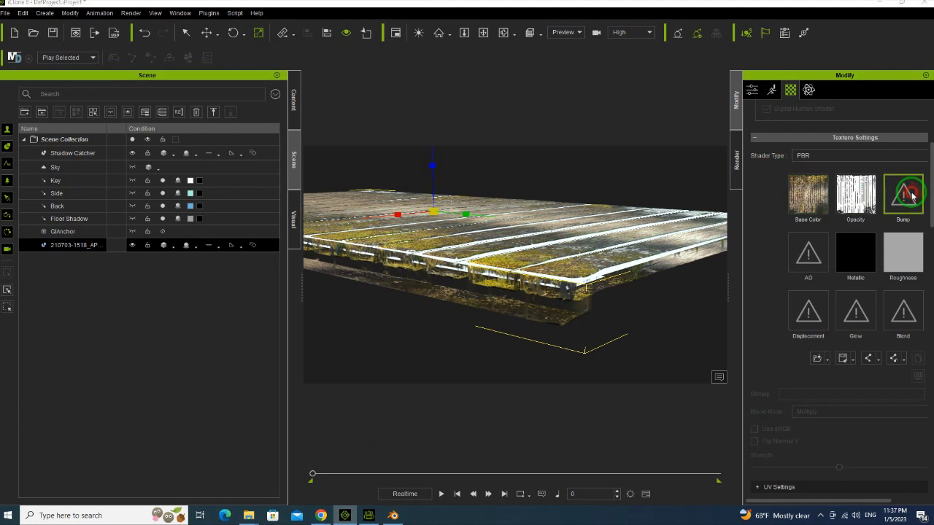
left_click(324, 138)
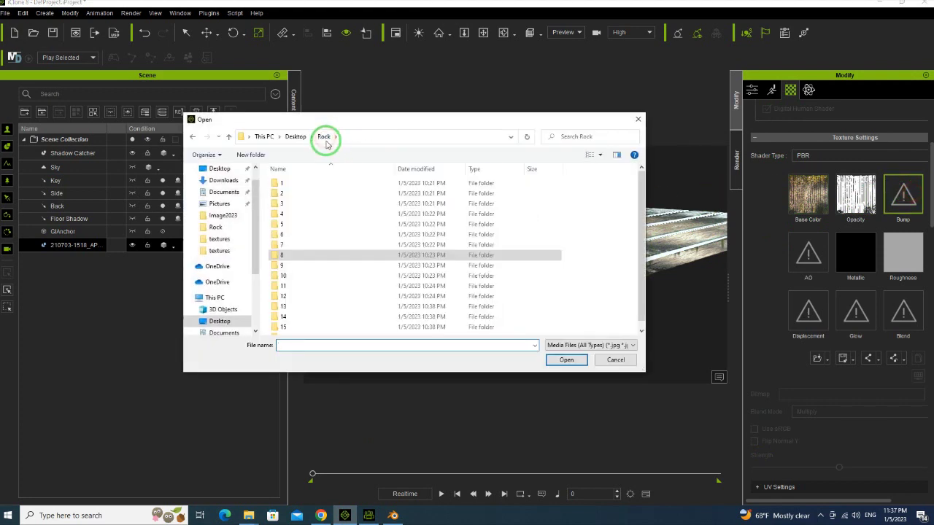
left_click(296, 226)
double_click(296, 226)
double_click(308, 198)
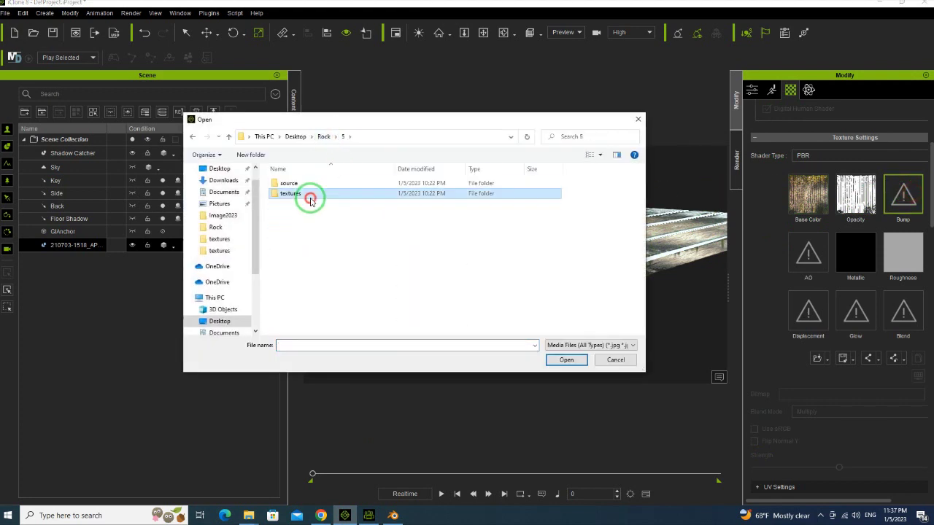
left_click(397, 209)
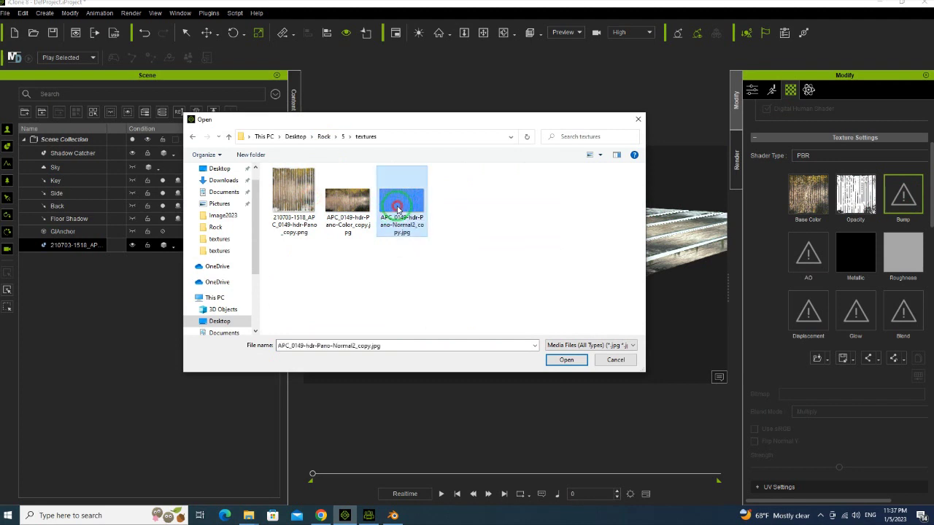
double_click(403, 207)
left_click(405, 247)
left_click(418, 267)
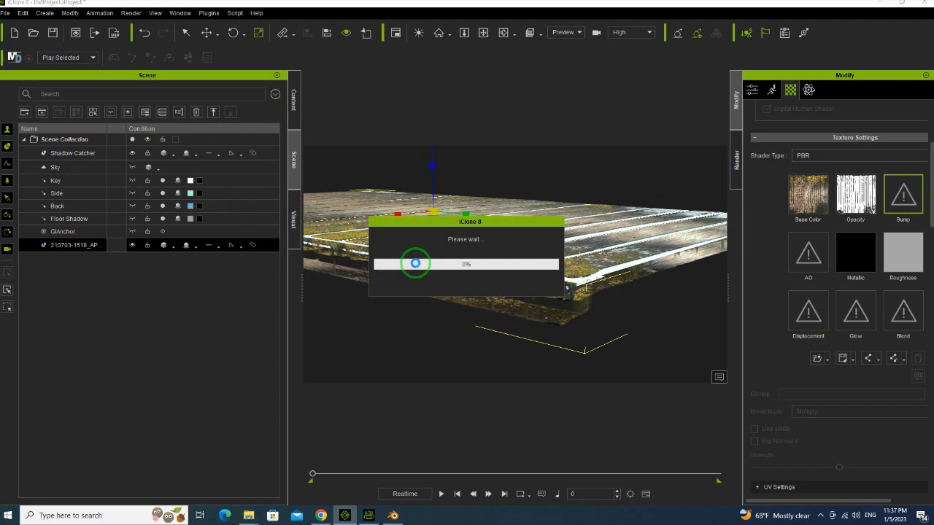
scroll(437, 268, "down", 2)
right_click_drag(443, 267, 510, 266)
Replace the bridge's Base Color texture with APC_0149-hdr-Pano-Color_copy.jpg.
left_click(813, 205)
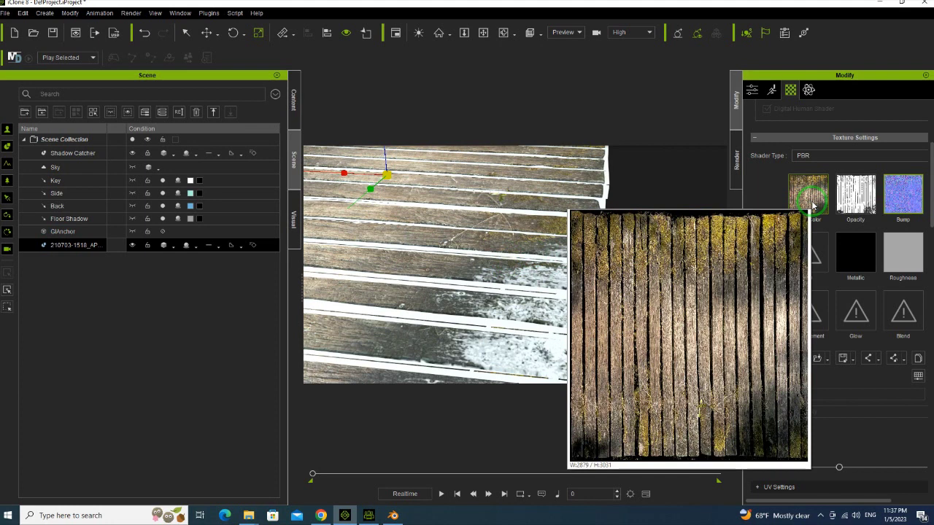
double_click(813, 205)
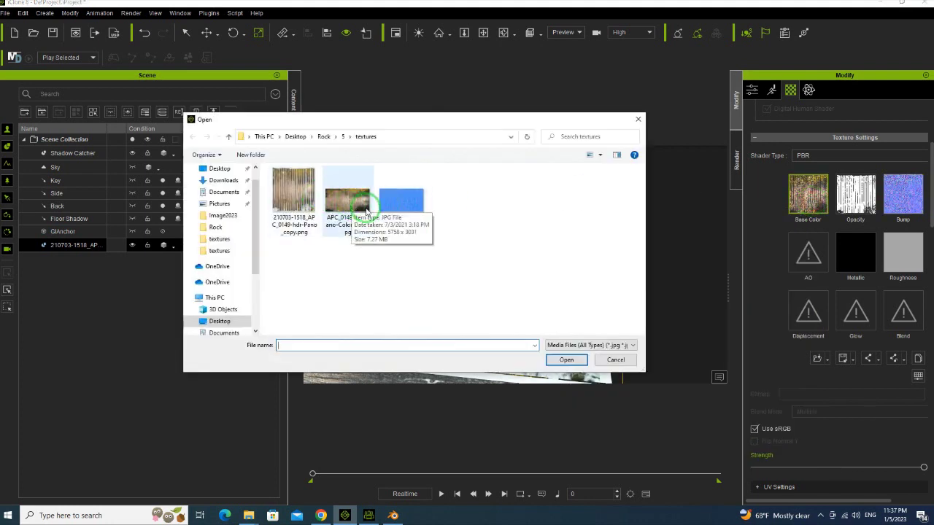
left_click(354, 213)
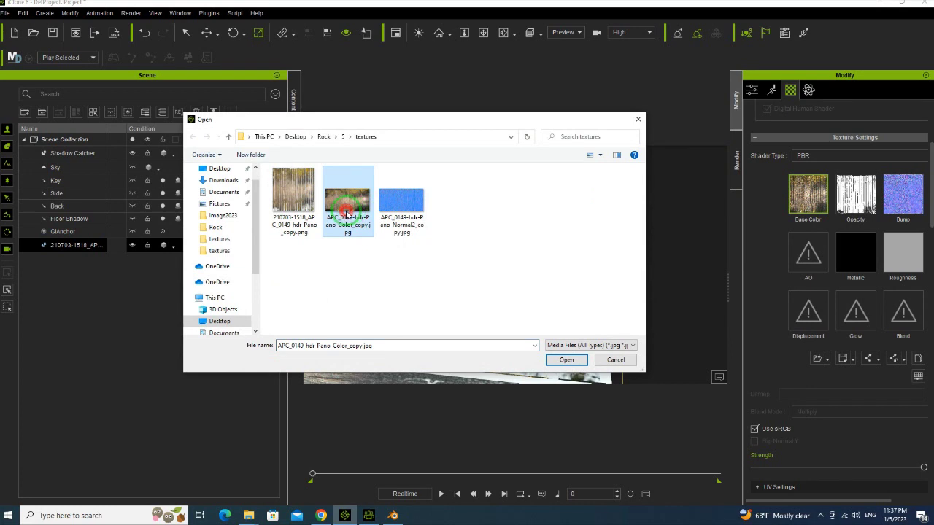
double_click(346, 213)
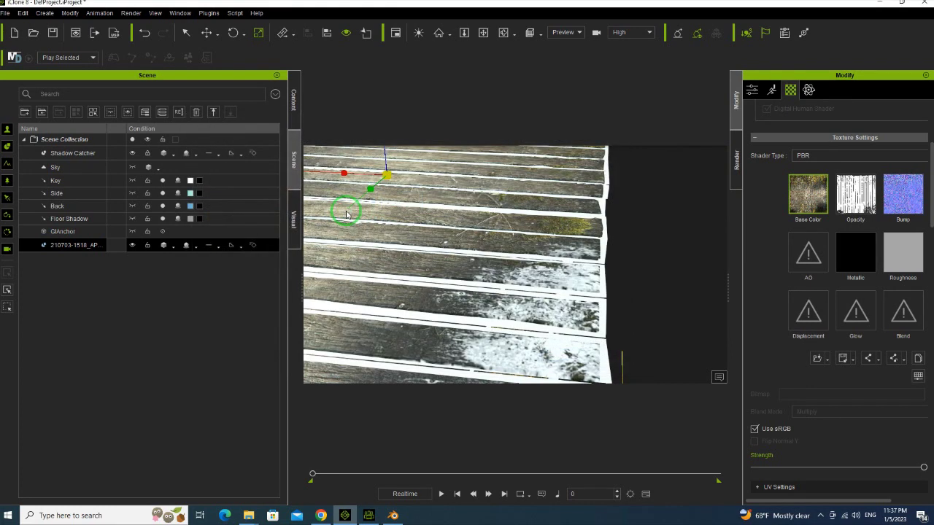
scroll(512, 251, "down", 5)
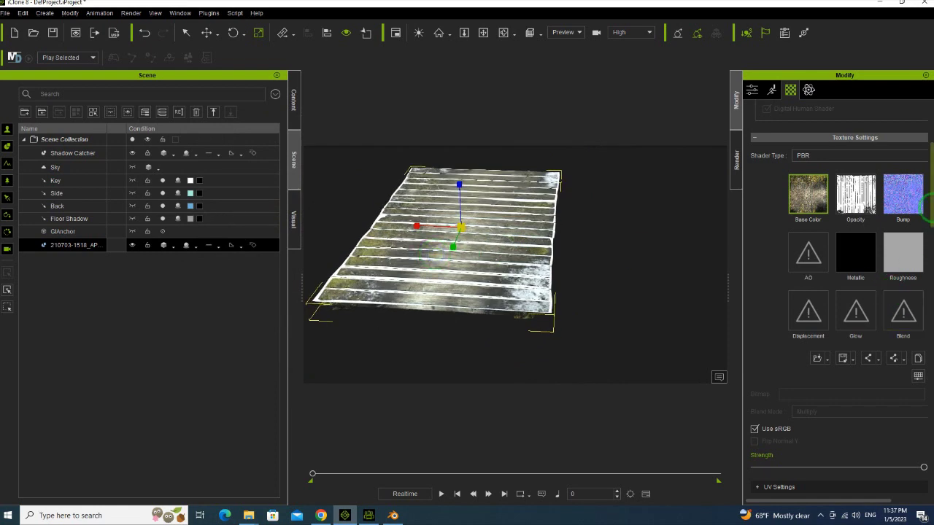
left_click_drag(927, 213, 929, 159)
left_click(766, 193)
left_click(793, 369)
right_click(811, 379)
double_click(292, 204)
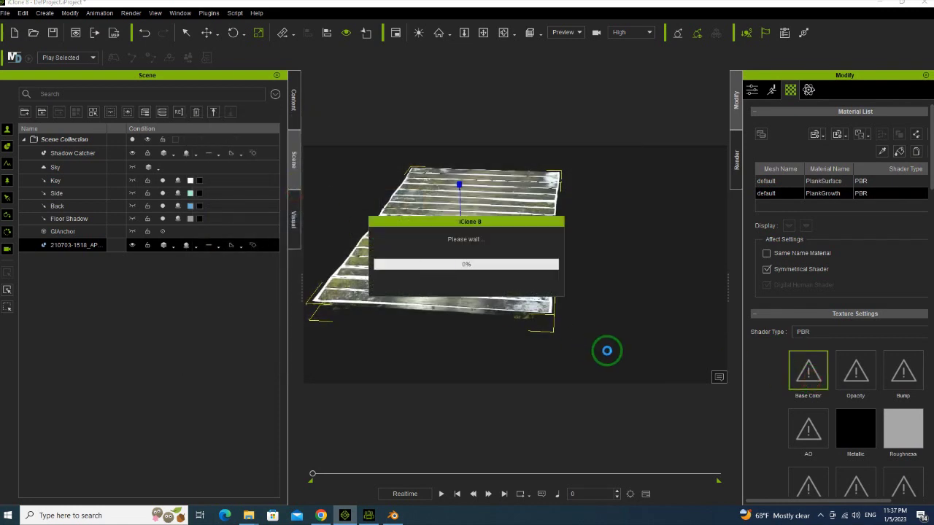
scroll(440, 273, "up", 6)
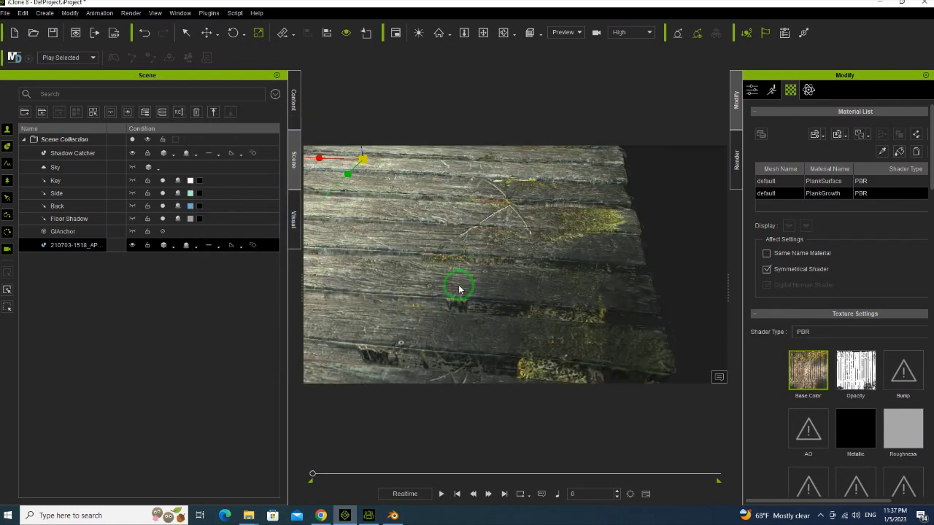
middle_click_drag(459, 289, 462, 277)
right_click_drag(513, 293, 427, 270)
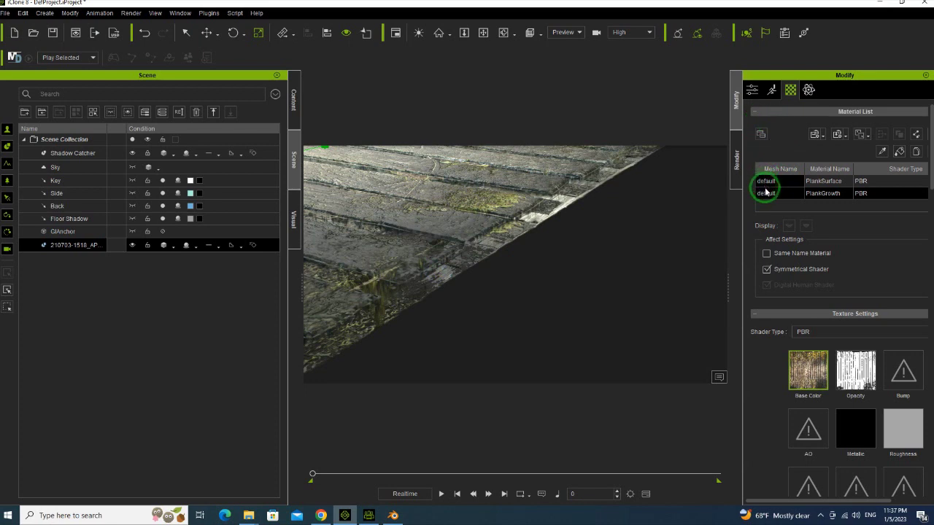
Reload APC_0149-hdr-Pano-Color_copy.jpg as the PlankSurface material's Base Color and inspect the textured planks from several angles.
left_click(766, 181)
double_click(782, 363)
double_click(350, 197)
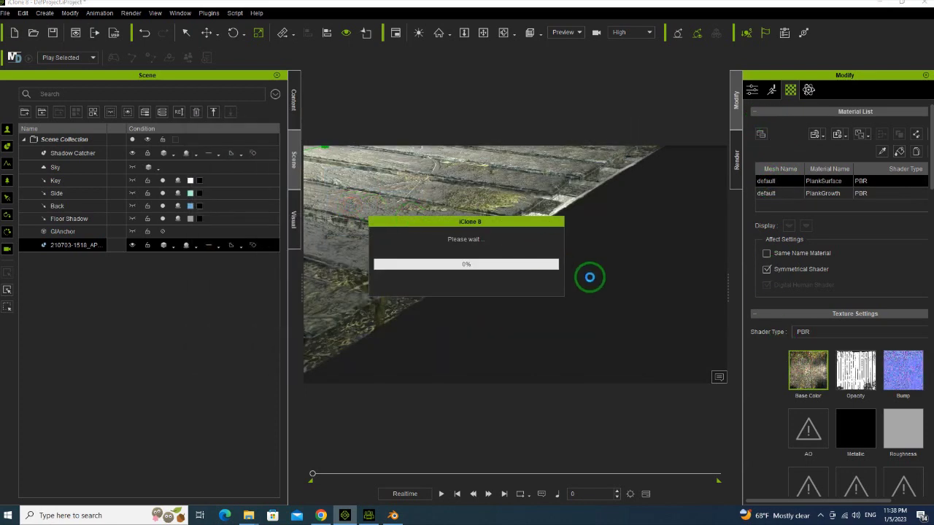
scroll(565, 271, "down", 5)
right_click_drag(535, 285, 673, 295)
scroll(512, 272, "up", 5)
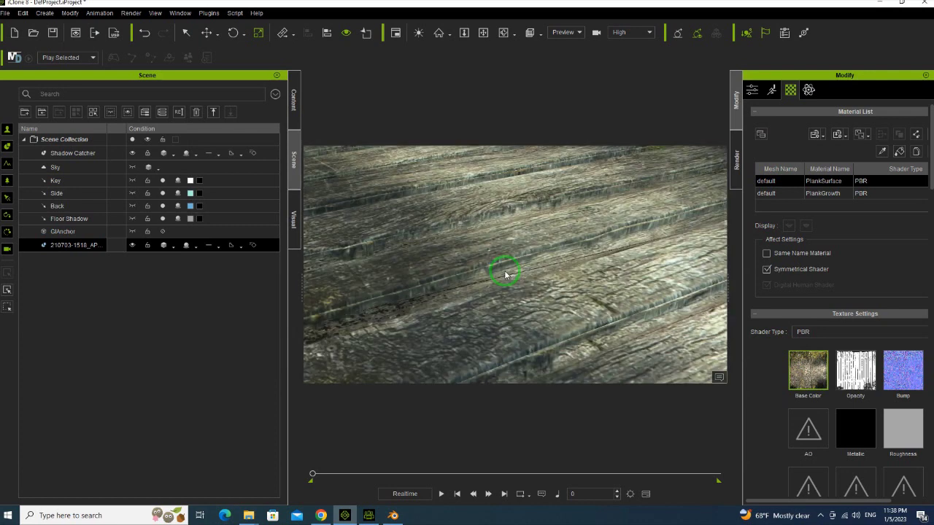
scroll(502, 280, "down", 5)
mouse_move(486, 277)
right_mouse_down()
mouse_move(458, 287)
mouse_move(491, 288)
right_mouse_up()
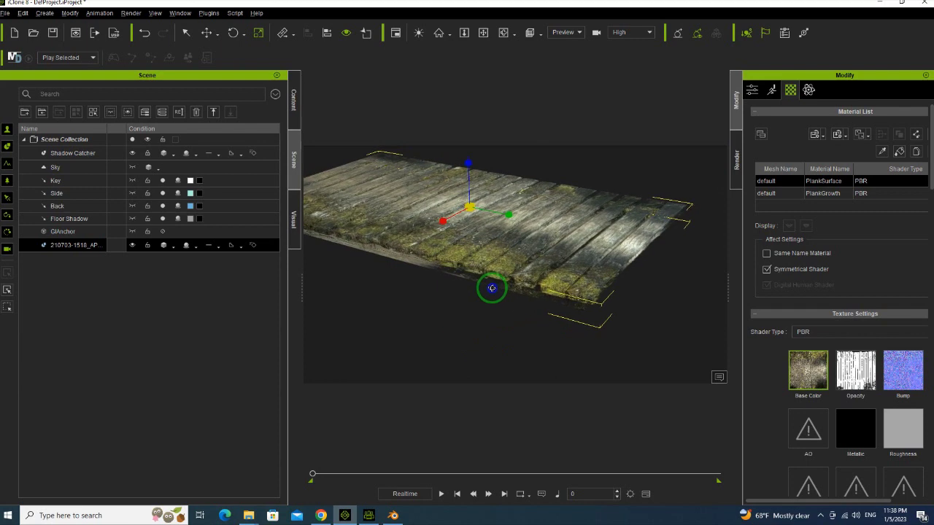
Frame the whole bridge in view and save it to the custom Props library as Bridge02.
key("f")
right_click_drag(549, 227, 524, 311)
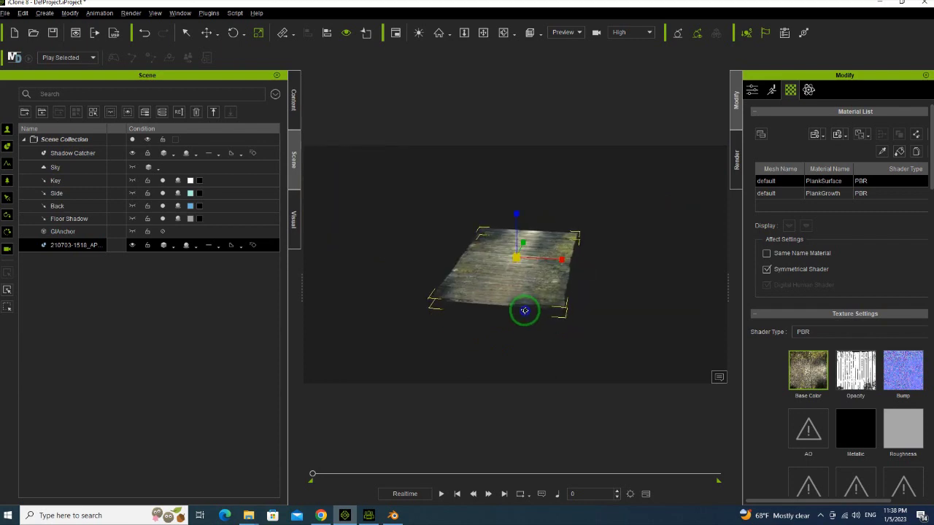
left_click(295, 106)
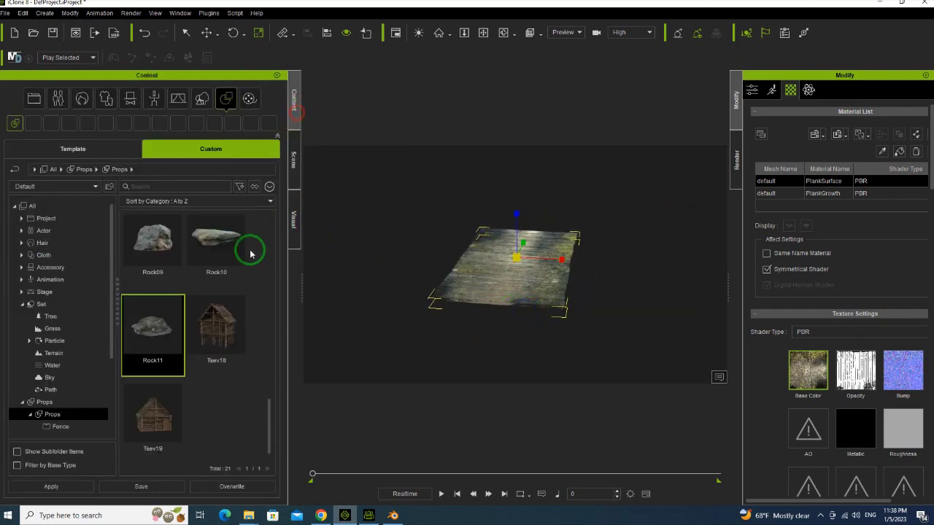
left_click(141, 486)
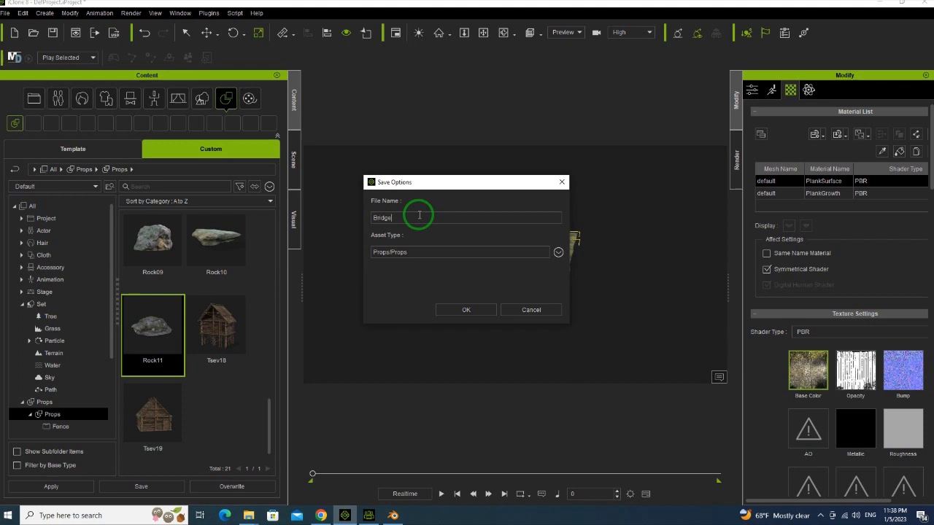
key("Return")
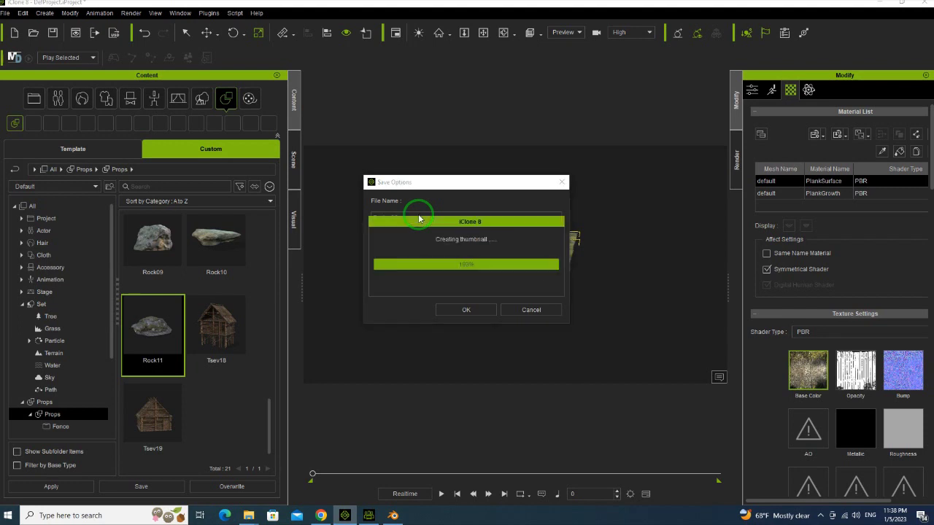
scroll(521, 239, "up", 5)
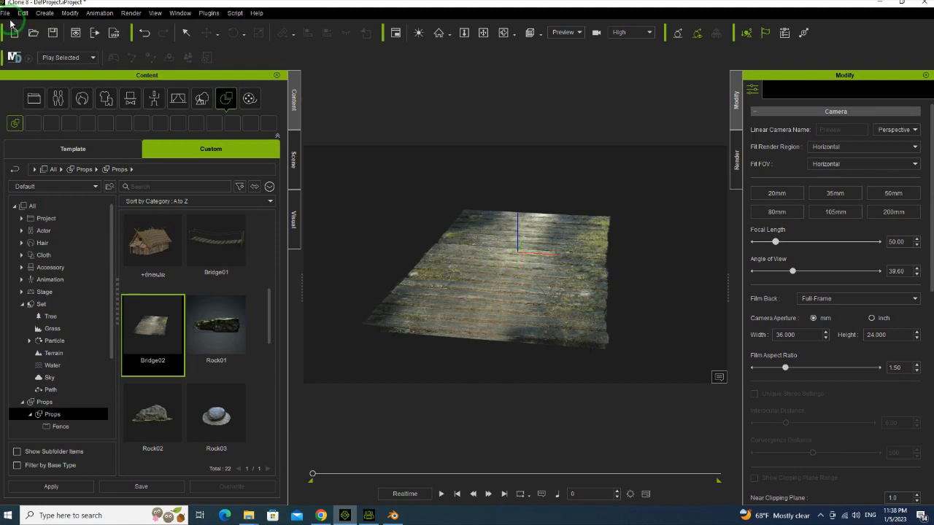
Open Terrain09.iProject from the Iclone project folder, discarding the current project without saving.
left_click(33, 32)
scroll(467, 248, "down", 5)
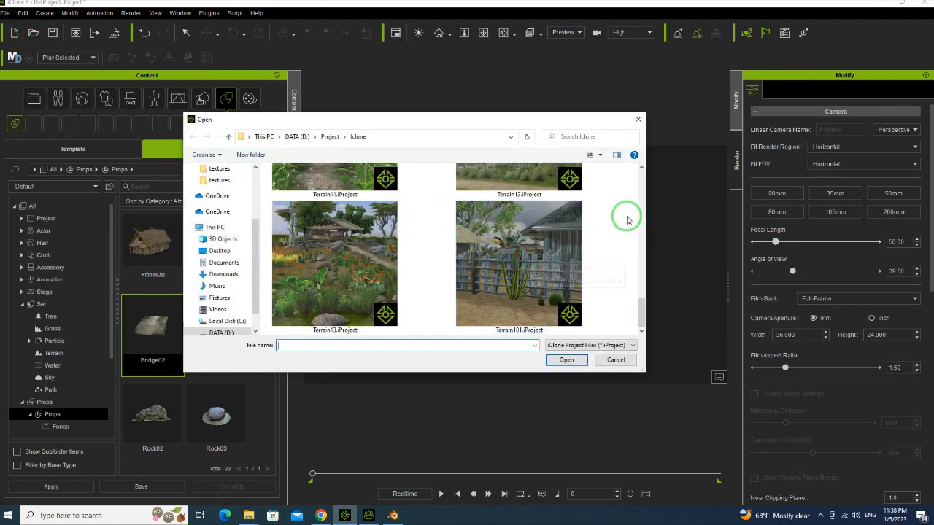
left_click_drag(641, 312, 639, 276)
left_click(352, 224)
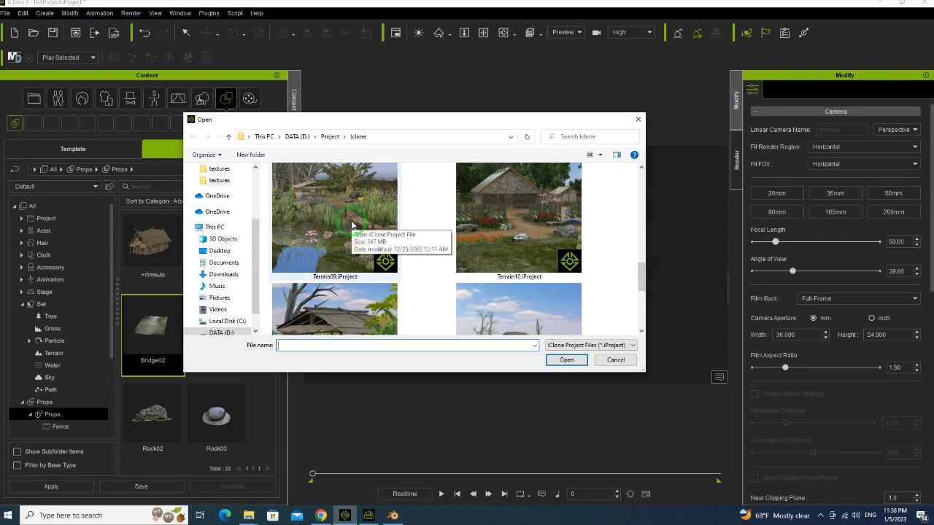
double_click(351, 225)
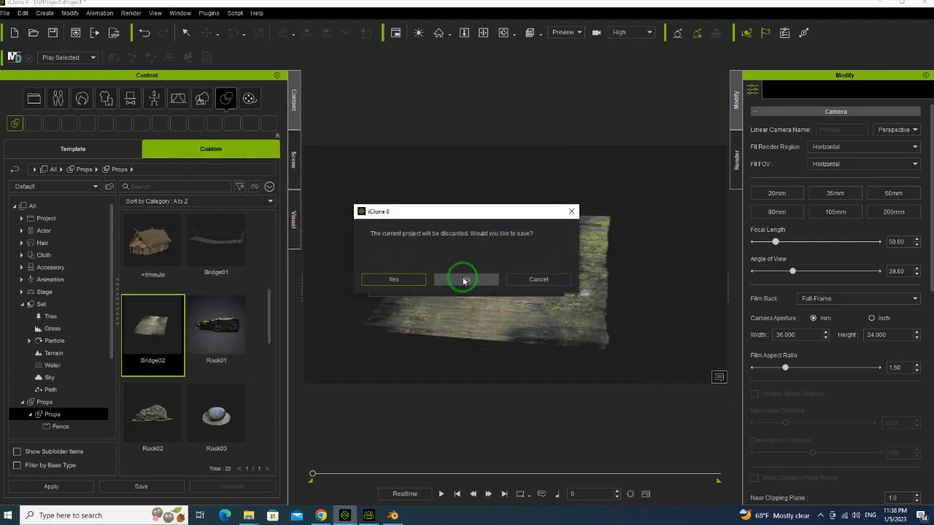
left_click(458, 281)
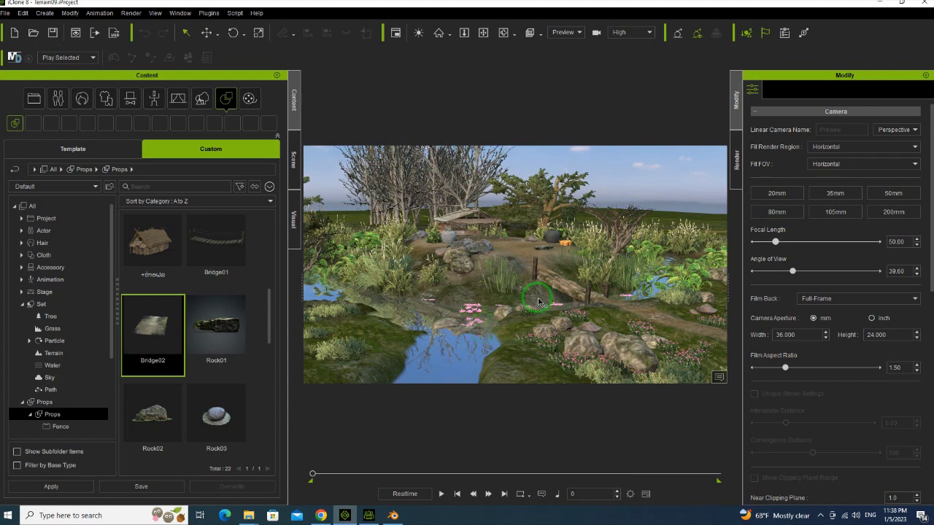
Place the Bridge02 prop over the stream in the foreground and raise it to a Z position of about 207.
middle_click_drag(464, 321, 525, 270)
scroll(530, 269, "down", 4)
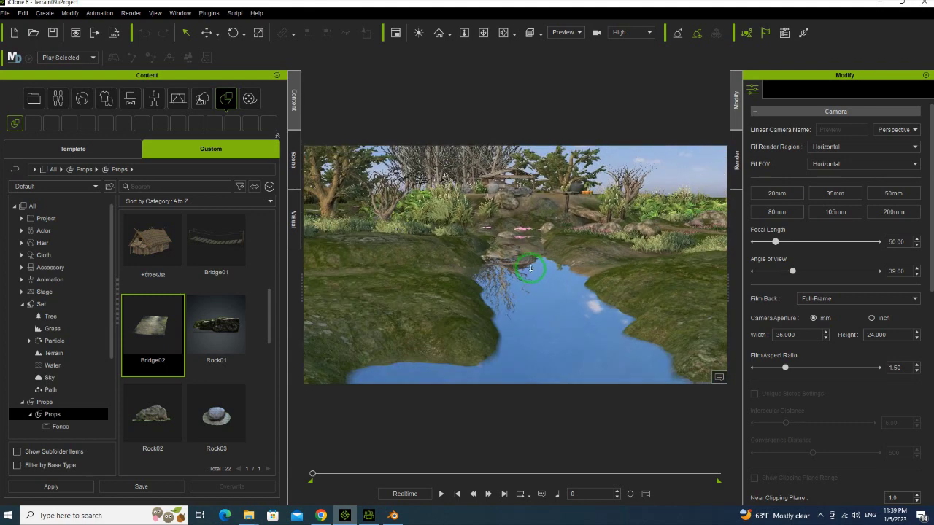
right_click_drag(531, 269, 591, 348)
left_click_drag(156, 345, 432, 339)
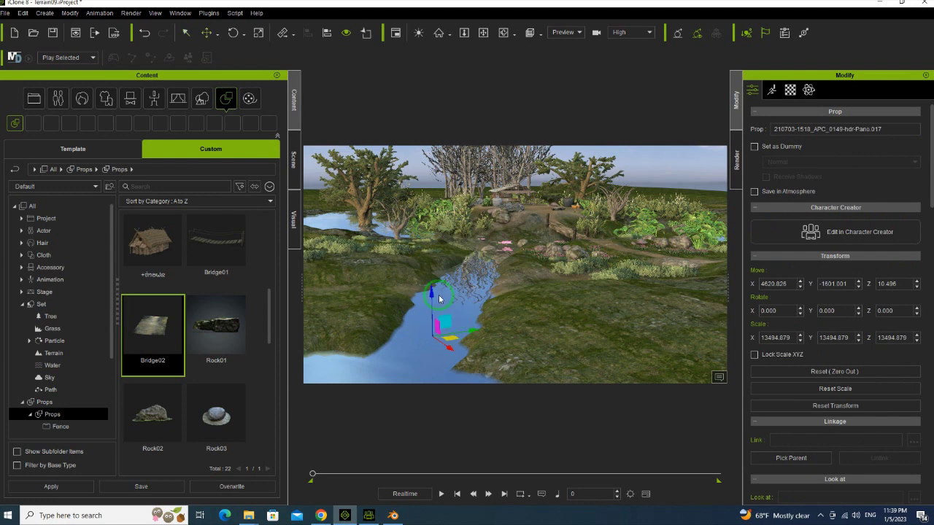
left_click_drag(431, 289, 426, 266)
right_click_drag(401, 319, 512, 270)
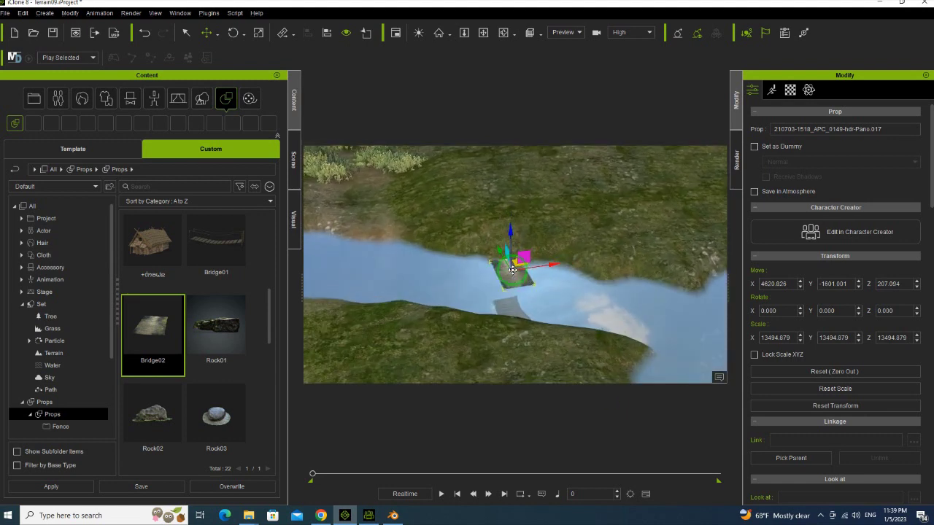
Rotate the plank bridge to about -29.4° on Z and enlarge it uniformly to a scale of about 60438 to span the stream.
key("e")
left_click_drag(546, 285, 531, 289)
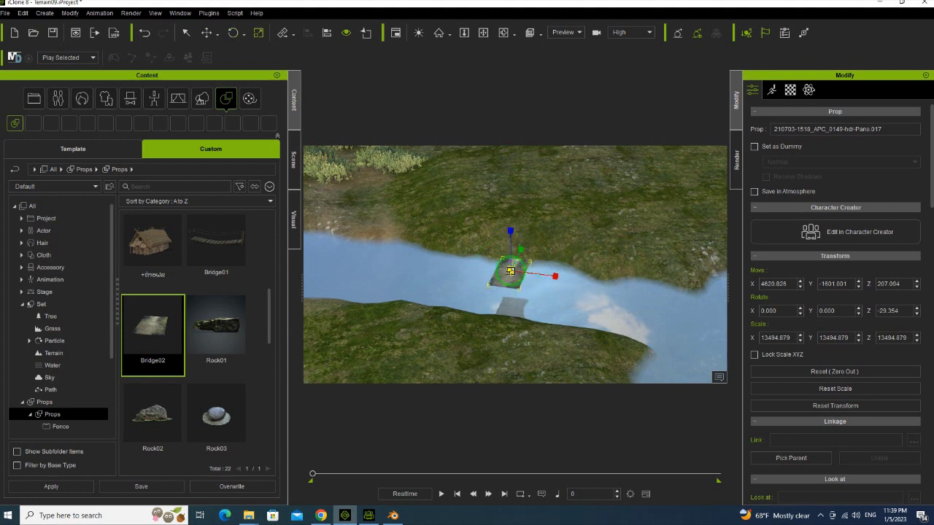
left_click_drag(652, 252, 905, 189)
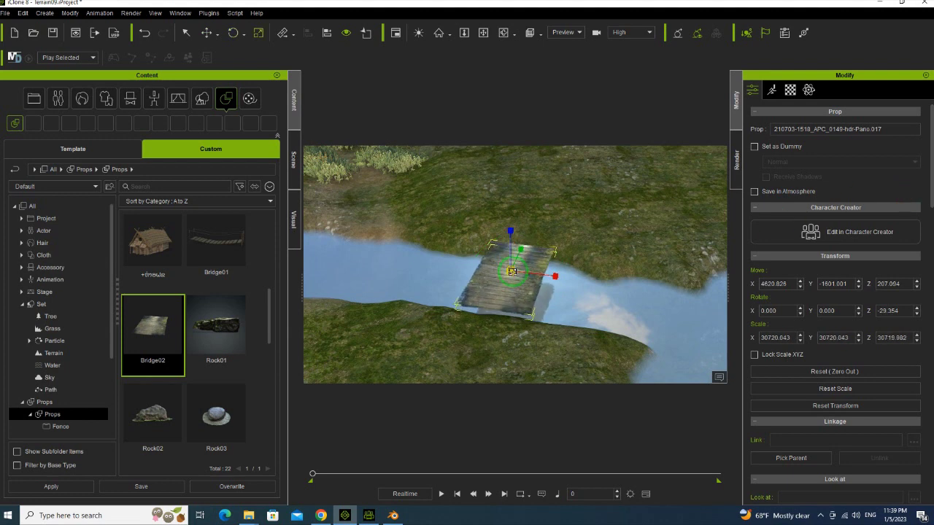
left_click_drag(592, 247, 661, 233)
right_click_drag(657, 241, 333, 188)
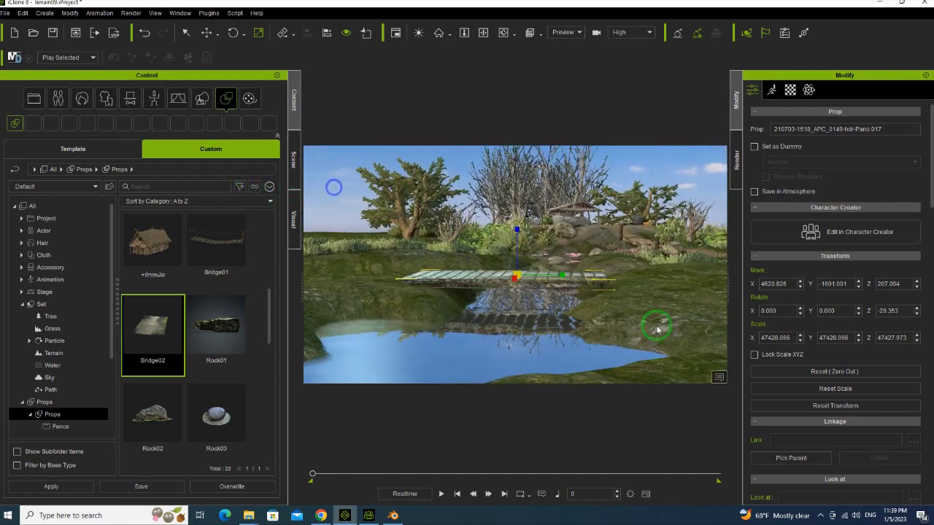
left_click_drag(521, 275, 631, 273)
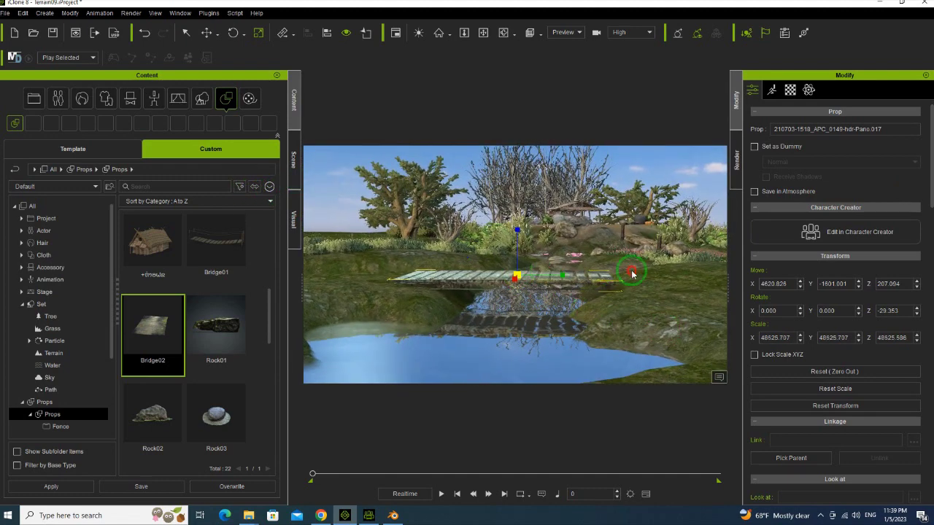
right_click_drag(556, 313, 552, 377)
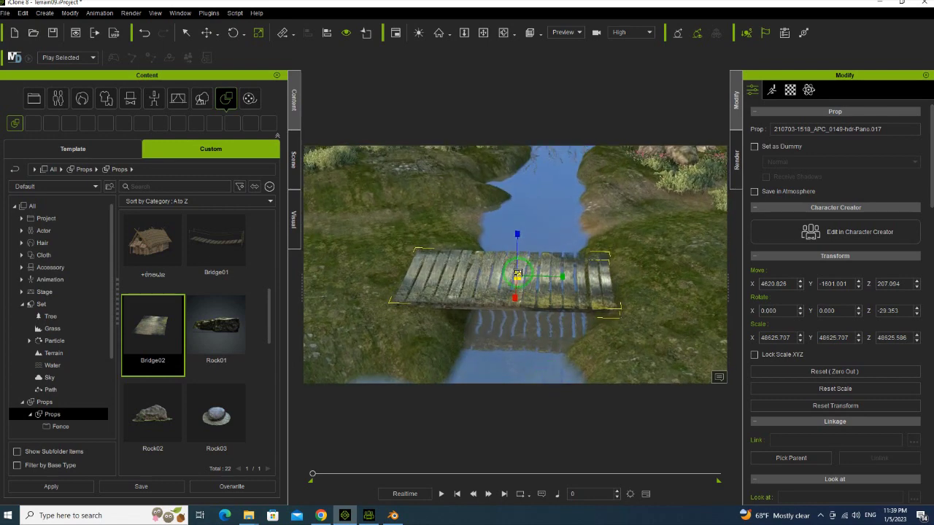
left_click_drag(517, 275, 612, 253)
Switch the move gizmo's axis orientation and shift the plank bridge along the stream to about X 3852, Y -1169.
right_click_drag(612, 253, 268, 323)
right_click_drag(625, 339, 473, 325)
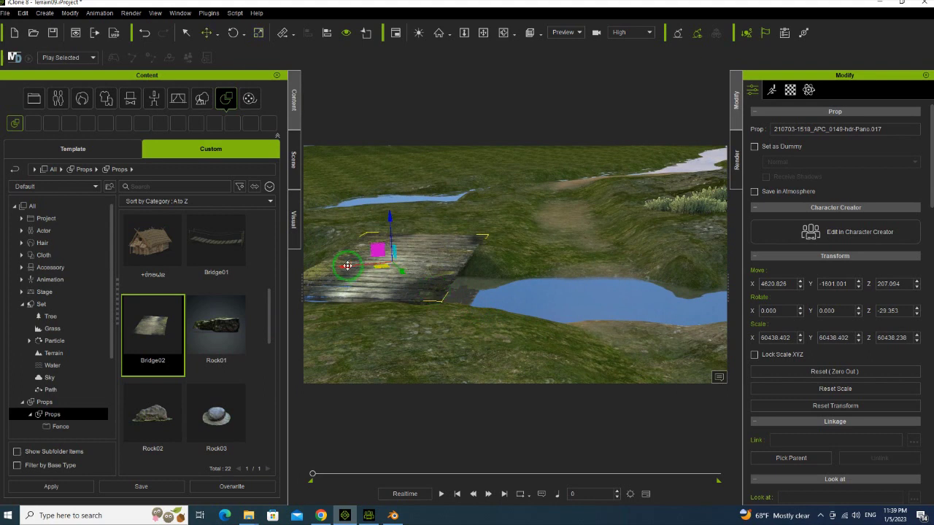
scroll(860, 394, "down", 3)
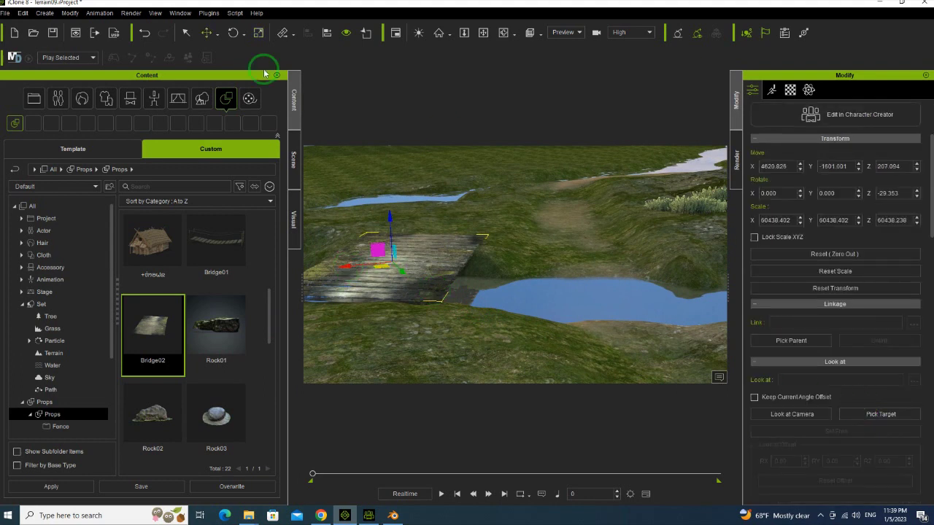
left_click(217, 34)
left_click(223, 51)
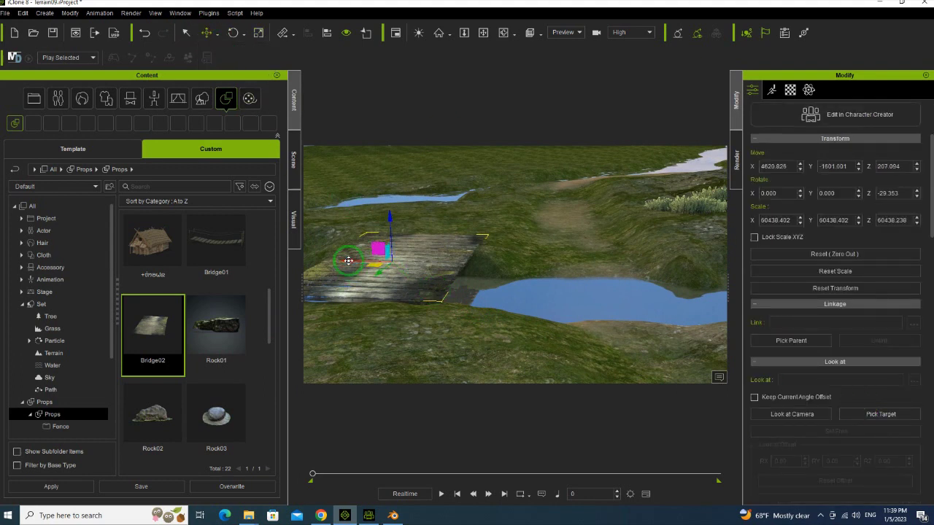
right_click_drag(603, 313, 594, 274)
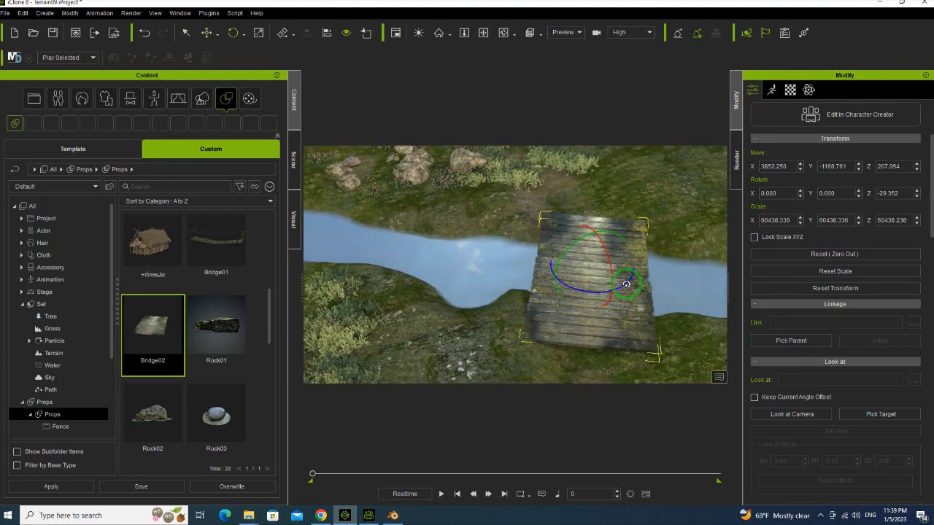
Turn the plank bridge to about -22.1° on Z, lower it to about Z 156, and check how it rests on the banks.
left_click_drag(626, 284, 628, 281)
right_click_drag(645, 321, 0, 212)
right_click_drag(360, 260, 467, 280)
key("w")
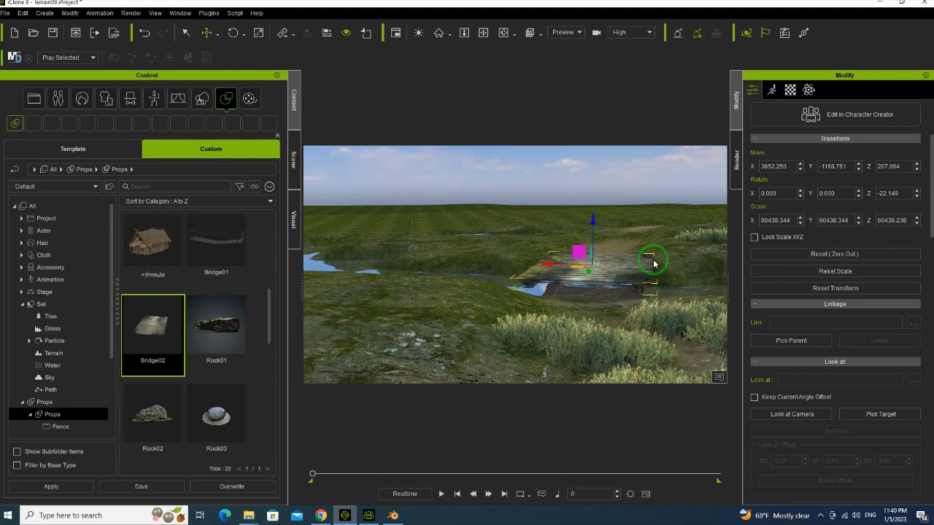
left_click_drag(593, 221, 592, 233)
right_click_drag(592, 232, 808, 322)
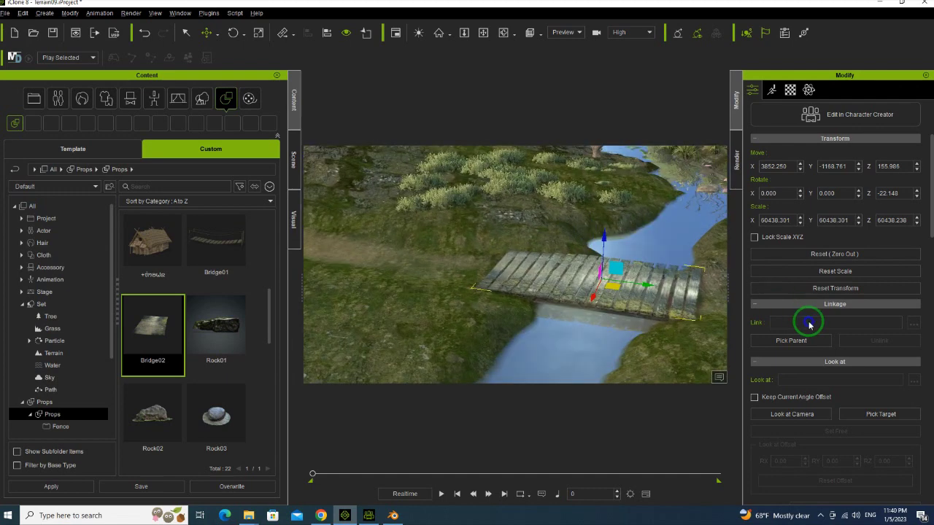
right_click_drag(686, 324, 721, 332)
right_click_drag(501, 289, 625, 297)
scroll(626, 298, "up", 5)
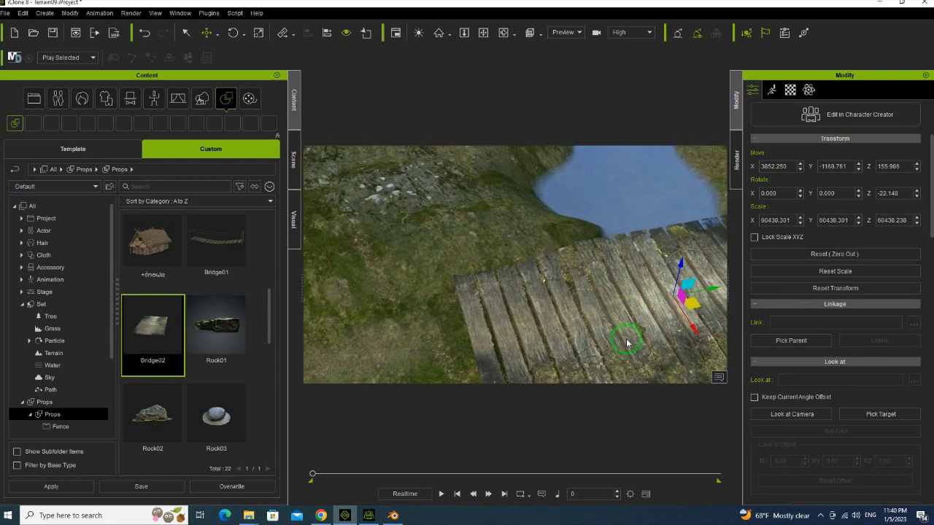
right_click_drag(625, 343, 407, 265)
Place the Bridge01 prop at the log crossing near the hut and raise it to a Z position of about 244.
scroll(547, 255, "down", 6)
left_click_drag(200, 273, 558, 272)
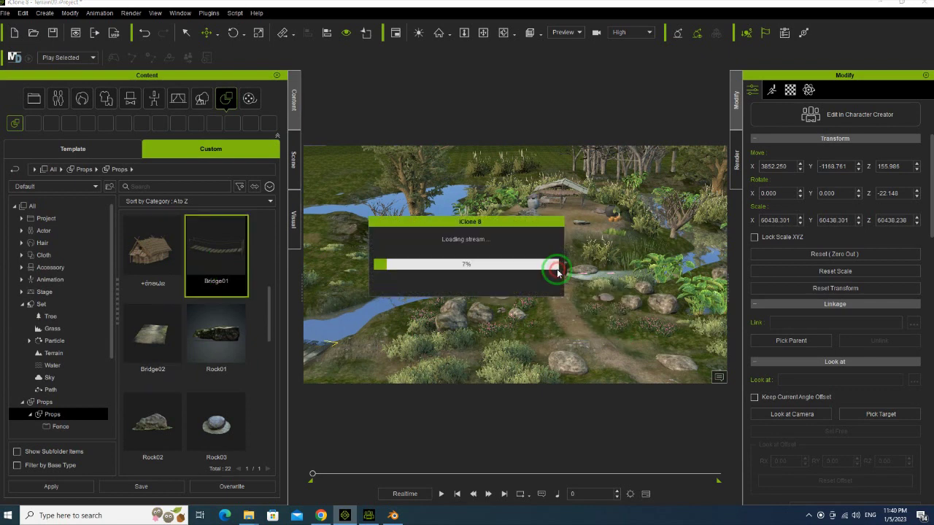
scroll(556, 273, "up", 5)
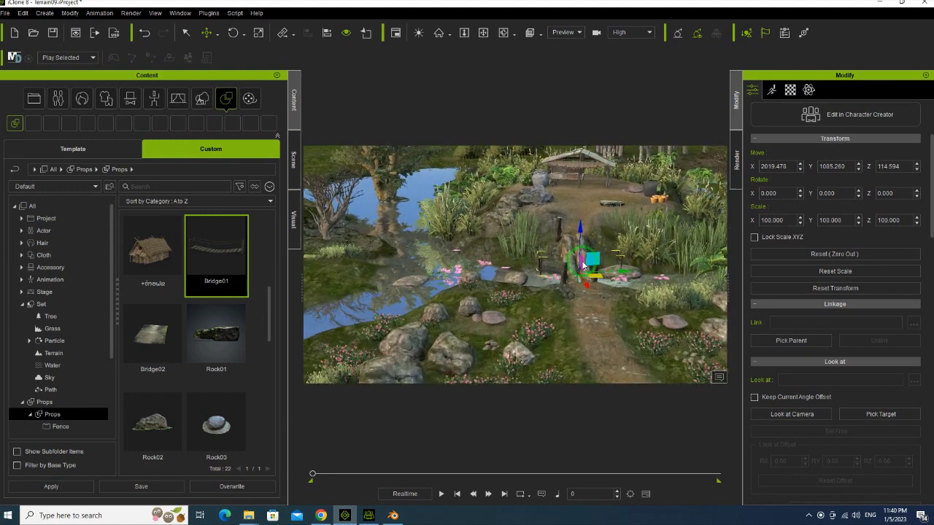
scroll(582, 264, "up", 5)
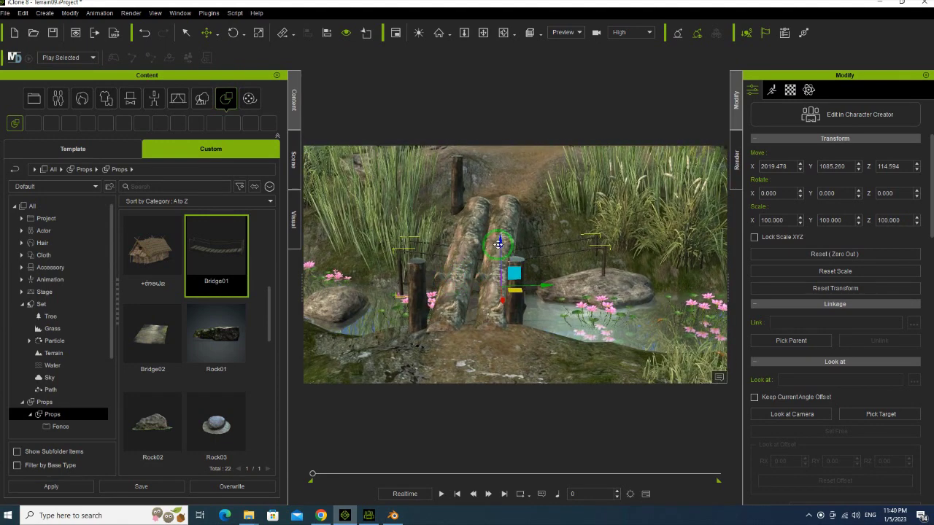
left_click_drag(388, 237, 690, 315, "alt")
right_click_drag(566, 311, 570, 268)
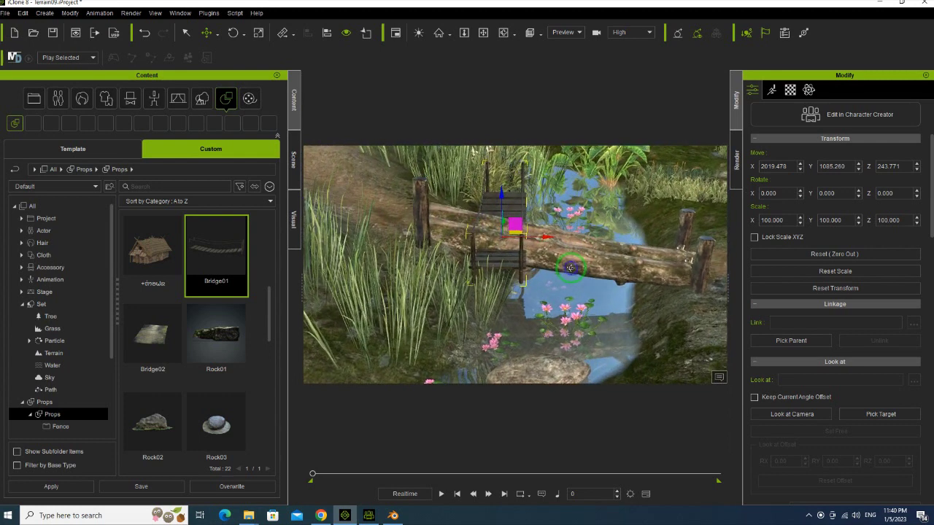
Enlarge the rope bridge to a scale of about 155.65 and turn it to about 76.5° on Z along the logs.
left_click_drag(536, 234, 610, 235)
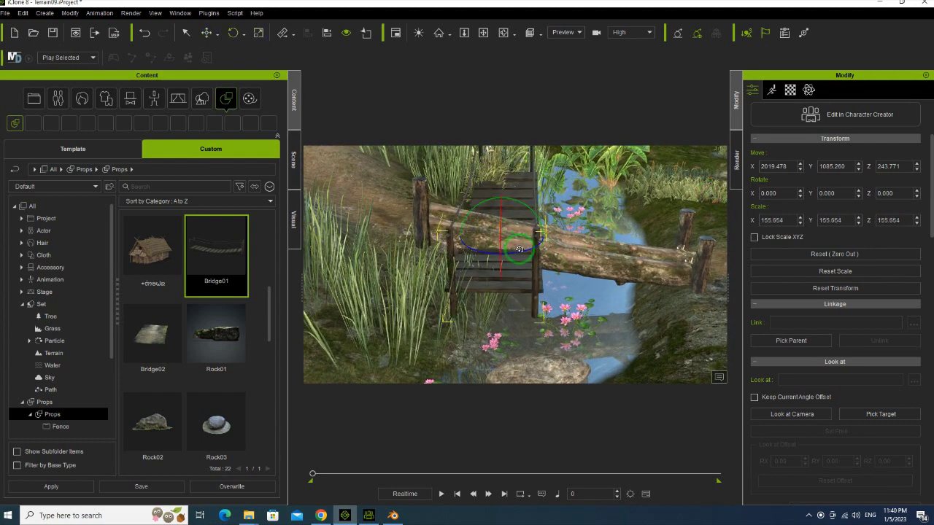
left_click_drag(514, 252, 554, 246)
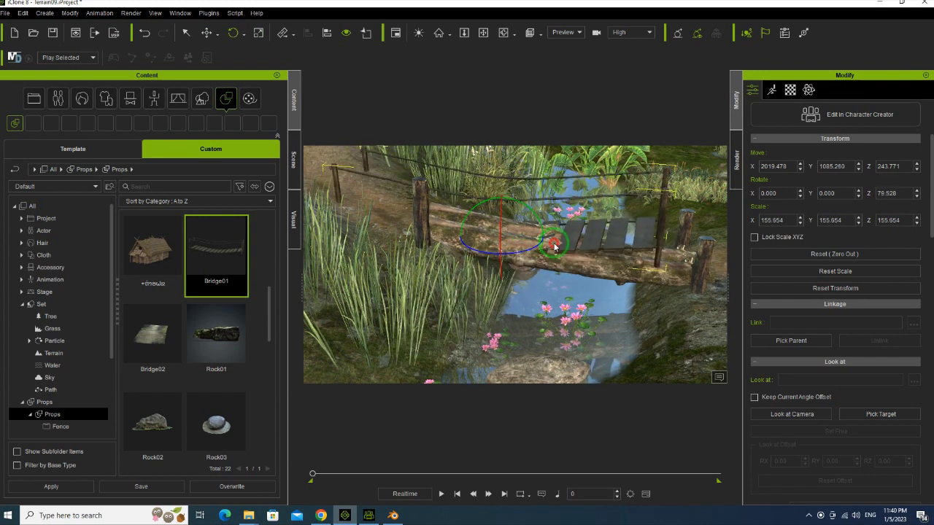
right_click_drag(552, 251, 509, 254)
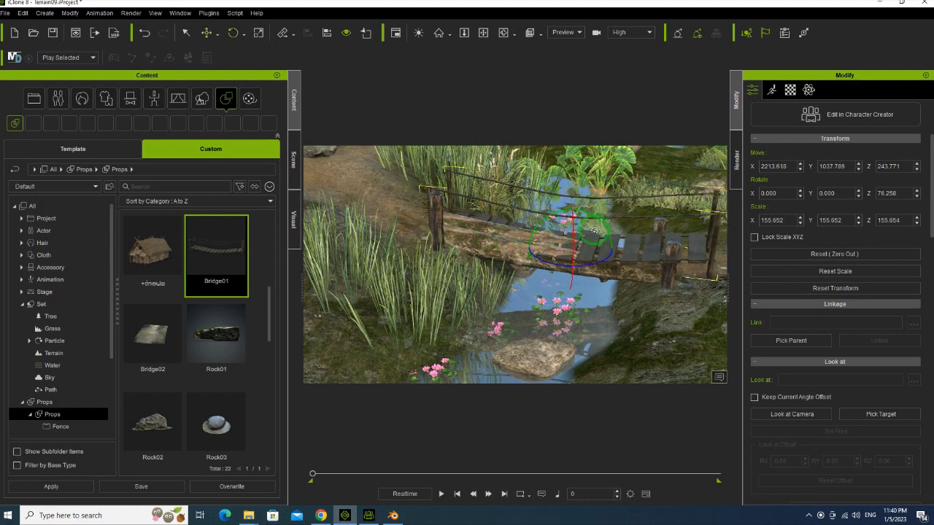
Tilt the rope bridge to about 5.4° on X and 1.3° on Y, and lower it to about Z 228.
left_click_drag(599, 224, 601, 224)
right_click_drag(600, 225, 499, 281)
left_click_drag(485, 238, 483, 237)
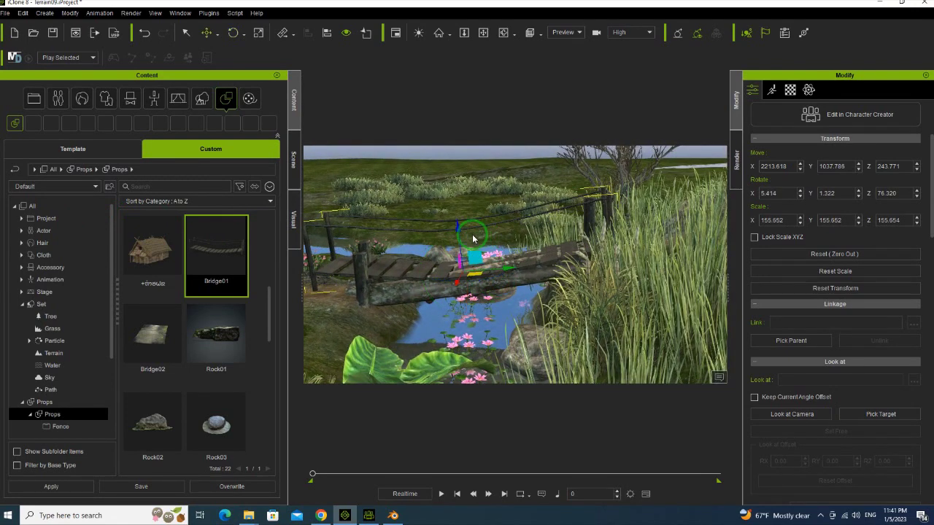
left_click_drag(458, 226, 460, 232)
Hide the two old crossing logs, Log_fbx and Log_fbx_0, in the scene list.
right_click_drag(460, 231, 416, 255)
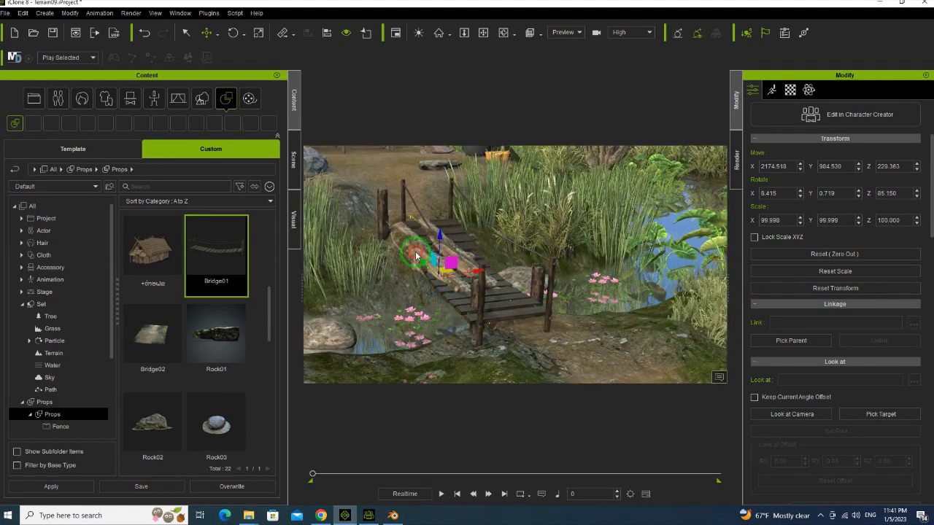
left_click(294, 161)
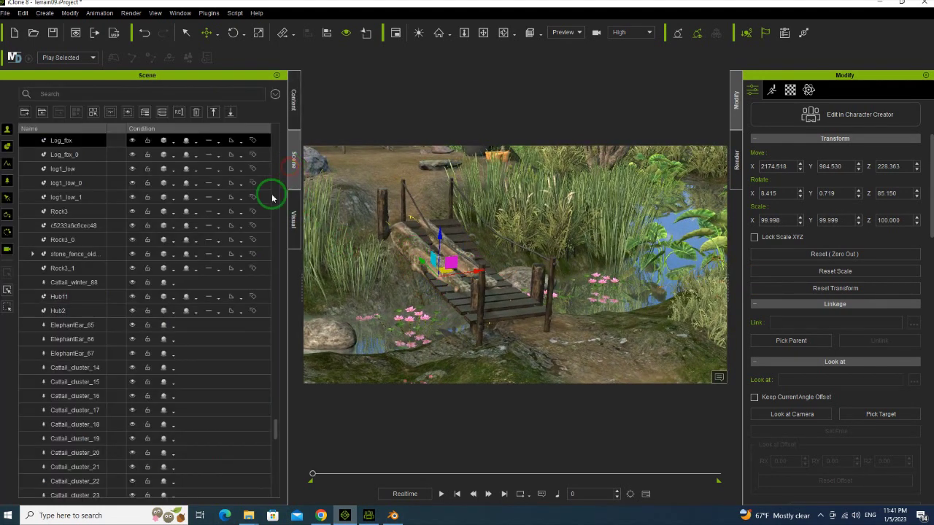
left_click(132, 140)
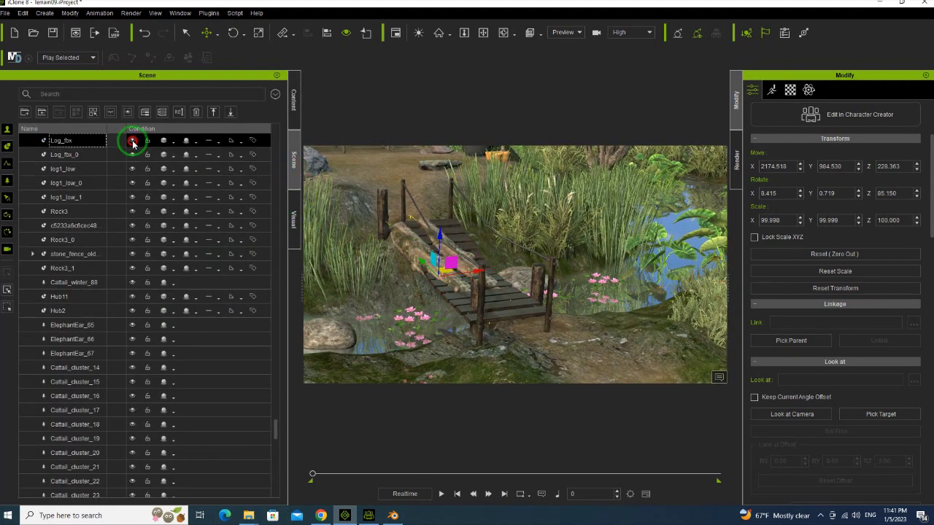
left_click(133, 155)
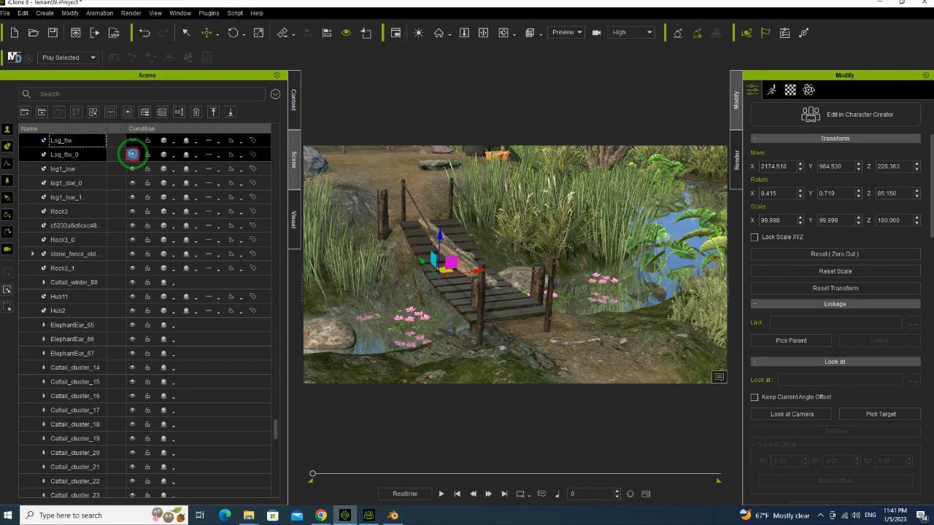
right_click_drag(574, 280, 535, 272)
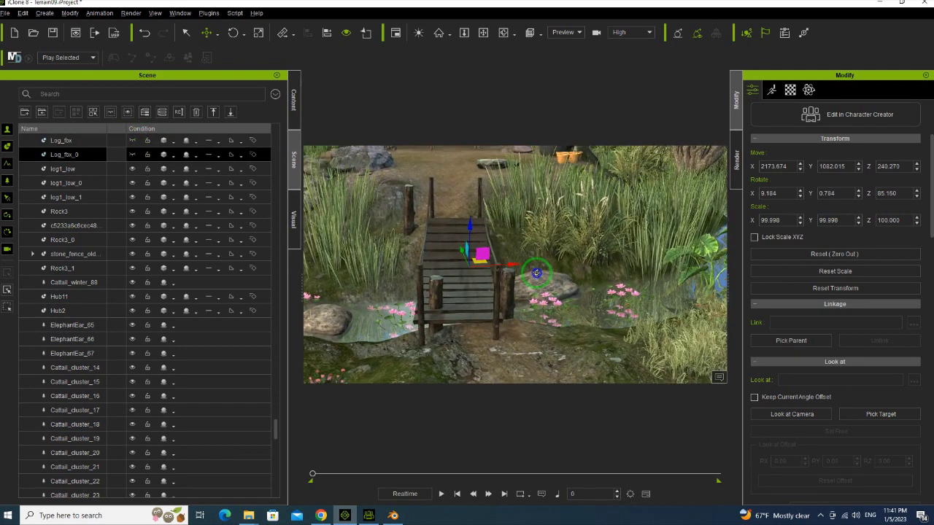
Hide the old wooden posts log1_low, log1_low_0 and log1_low_1 around the crossing.
left_click(511, 293)
left_click(134, 185)
left_click(133, 168)
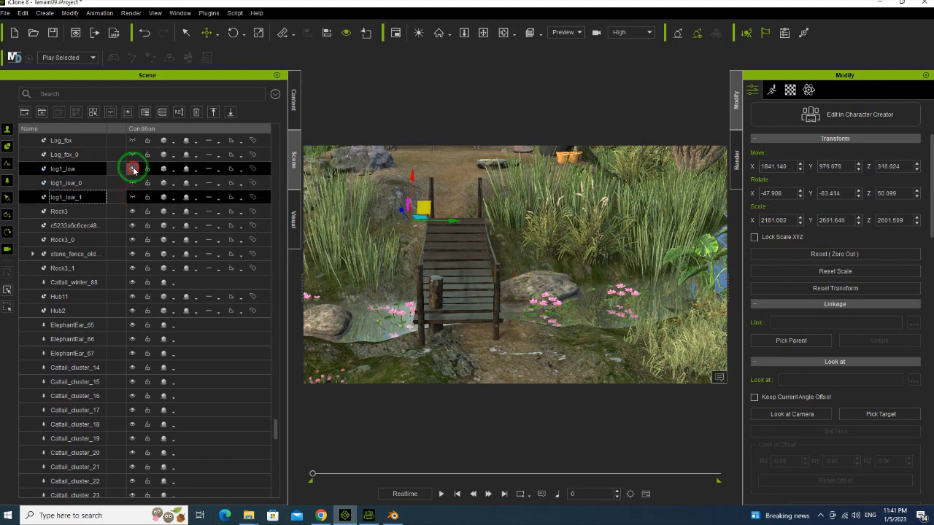
right_click_drag(369, 312, 403, 313)
Shift the rope bridge to about X 2224, Y 1084 and rotate it to about 85.3° on Z to line up with the path.
left_click(494, 321)
left_click_drag(512, 291, 534, 288)
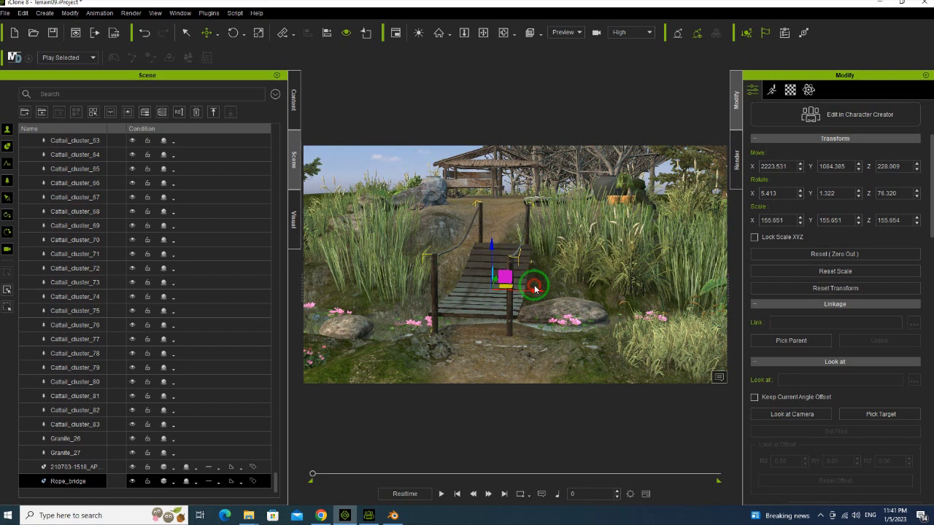
key("e")
left_click_drag(482, 296, 488, 296)
Lower the rope bridge to about Z 216 and tilt it to about 8.2° on X so both ends meet the banks.
right_click_drag(449, 305, 688, 296)
middle_click_drag(427, 275, 489, 278)
scroll(622, 279, "up", 3)
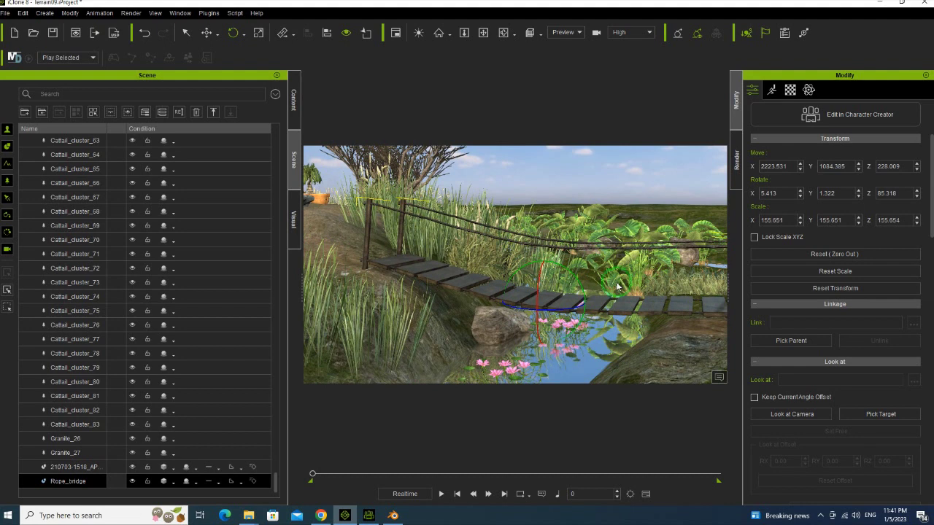
key("w")
left_click_drag(548, 259, 549, 264)
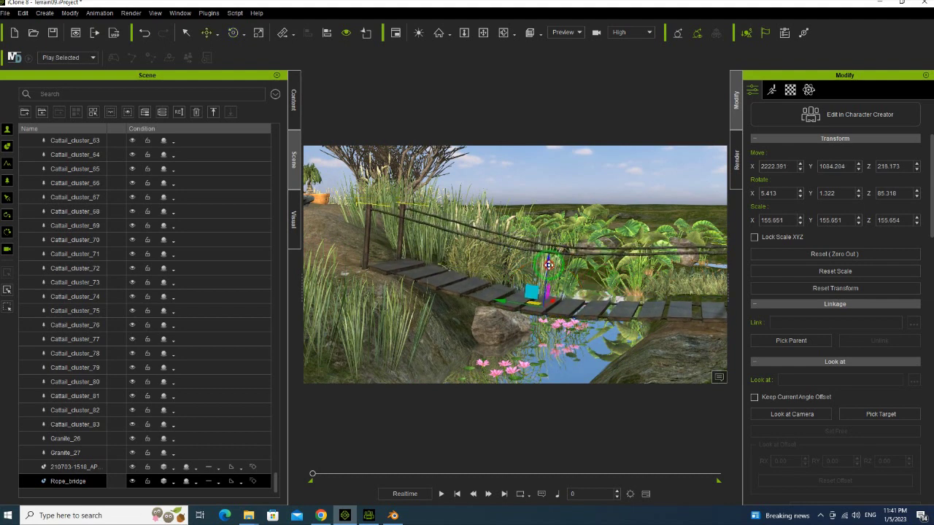
key("e")
left_click_drag(574, 275, 573, 278)
middle_click_drag(622, 319, 538, 292)
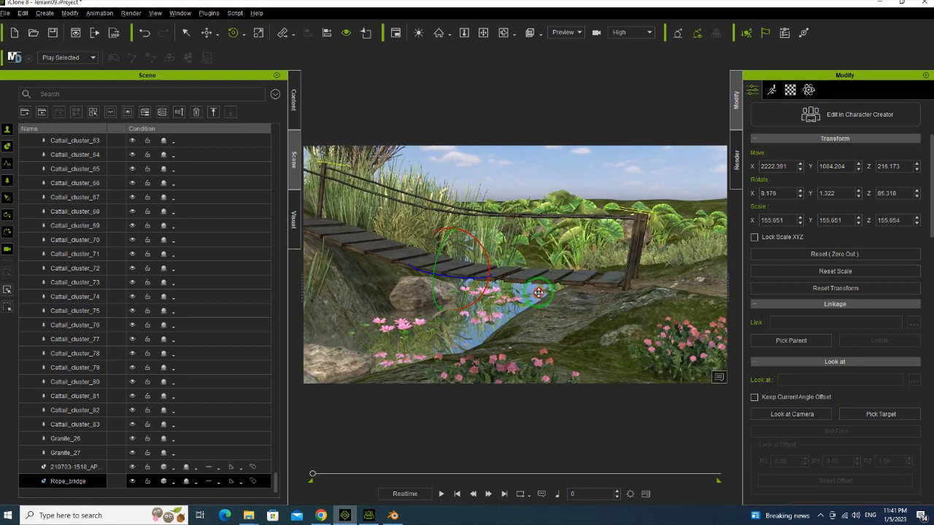
Save the terrain project and inspect the placed rope bridge from the path leading to the hut.
right_click_drag(538, 293, 552, 312)
scroll(491, 269, "down", 5)
key("ctrl+s")
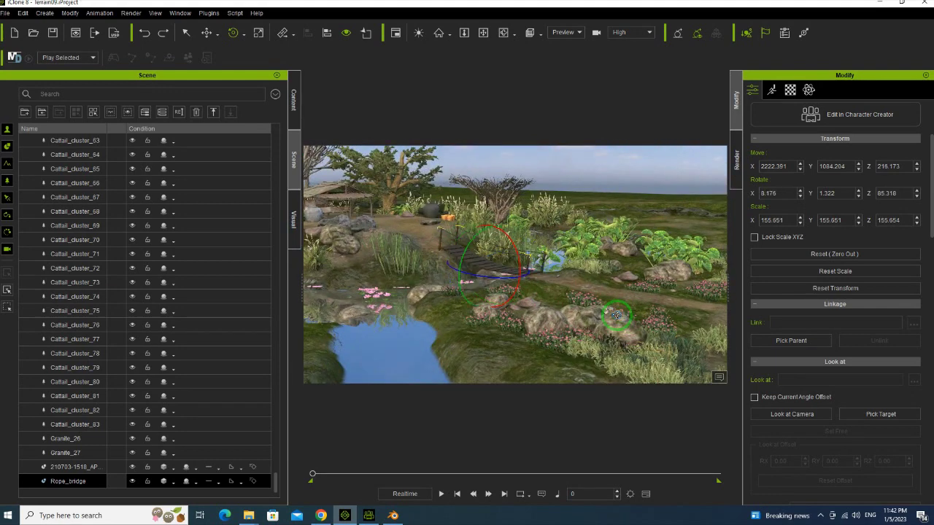
left_click(496, 291)
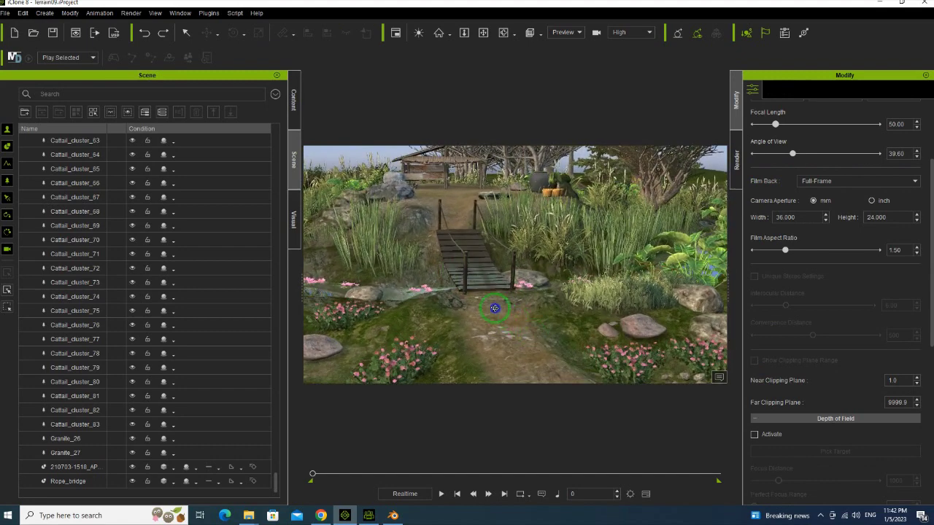
left_click(439, 247)
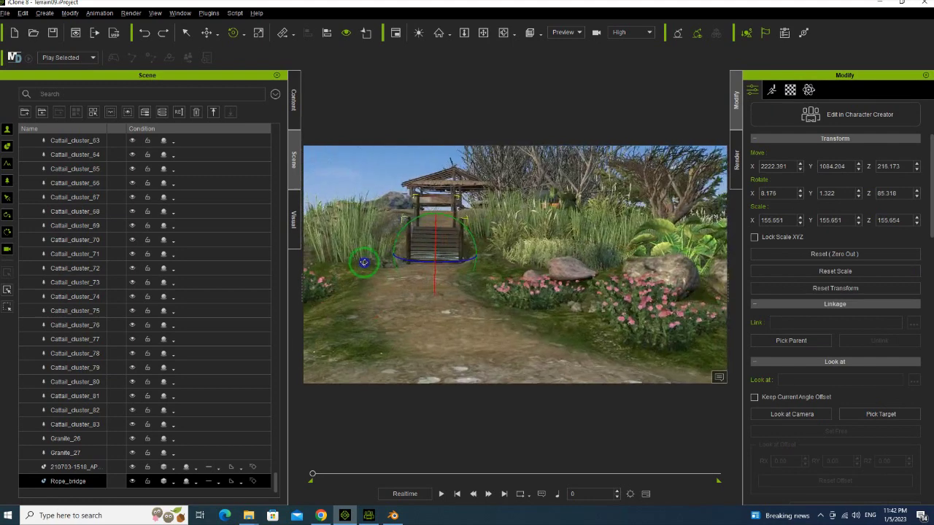